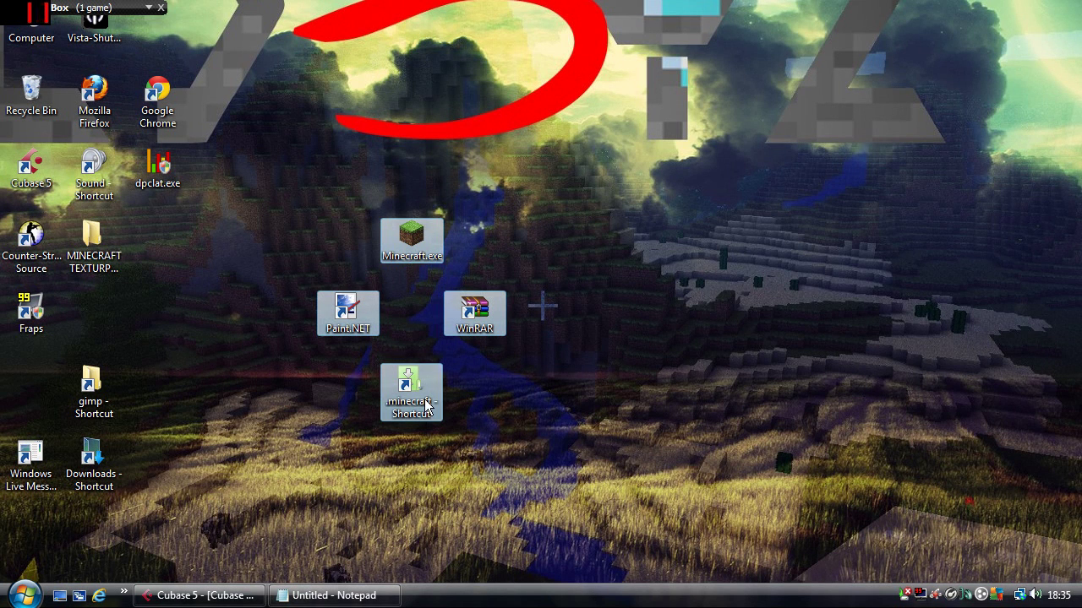
Restore the Untitled Notepad window showing the WINRAR and PAINT.NET notes
{"action": "left_click", "coordinate": [338, 596]}
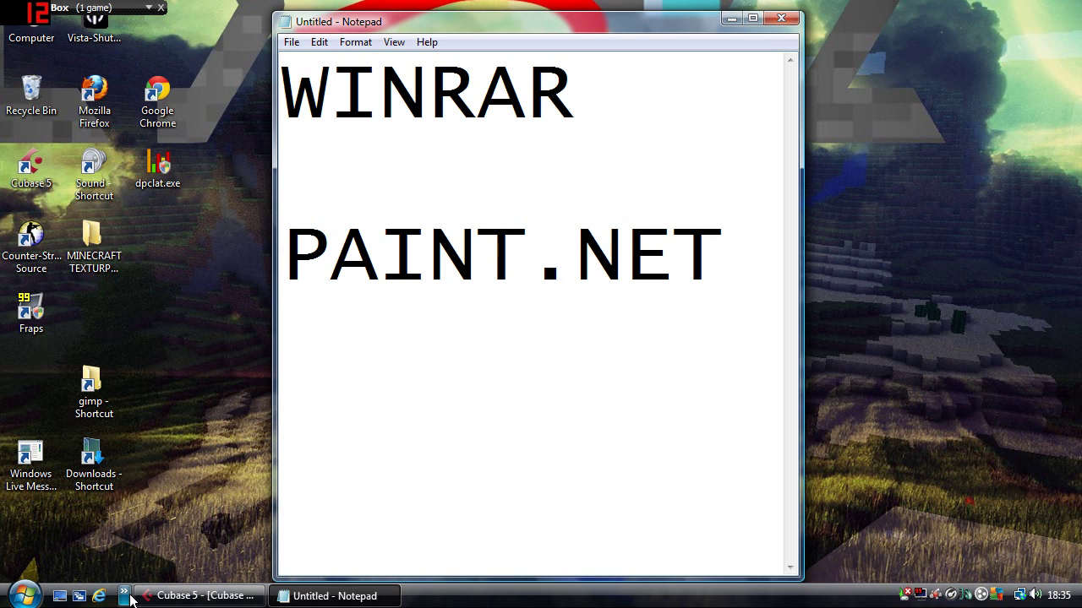
Search for %appdata% from Start and paste it as a third line in Notepad
{"action": "left_click", "coordinate": [26, 599]}
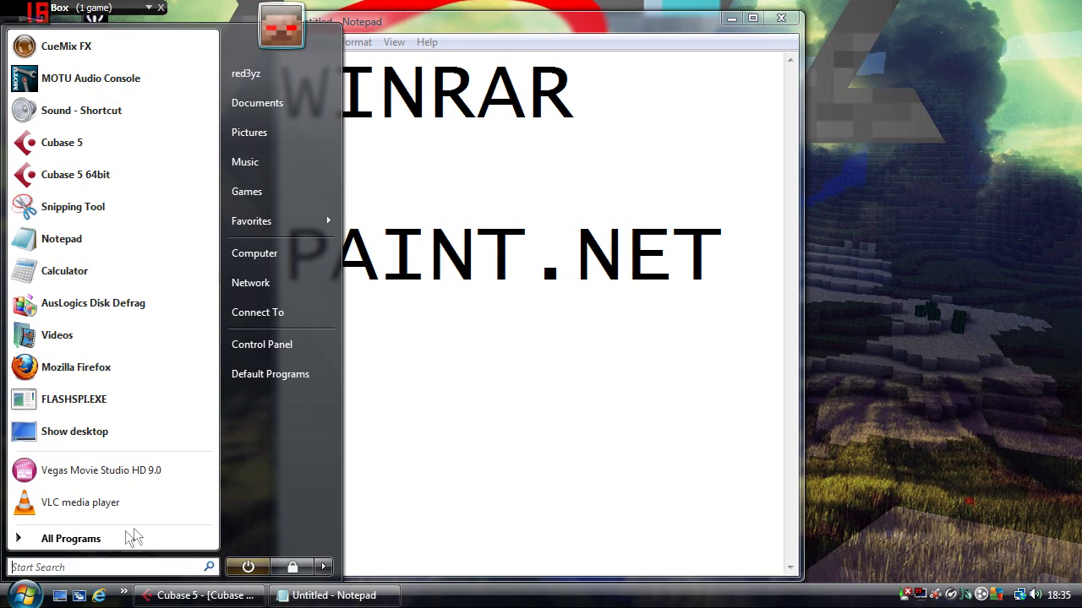
{"action": "left_click", "coordinate": [56, 569]}
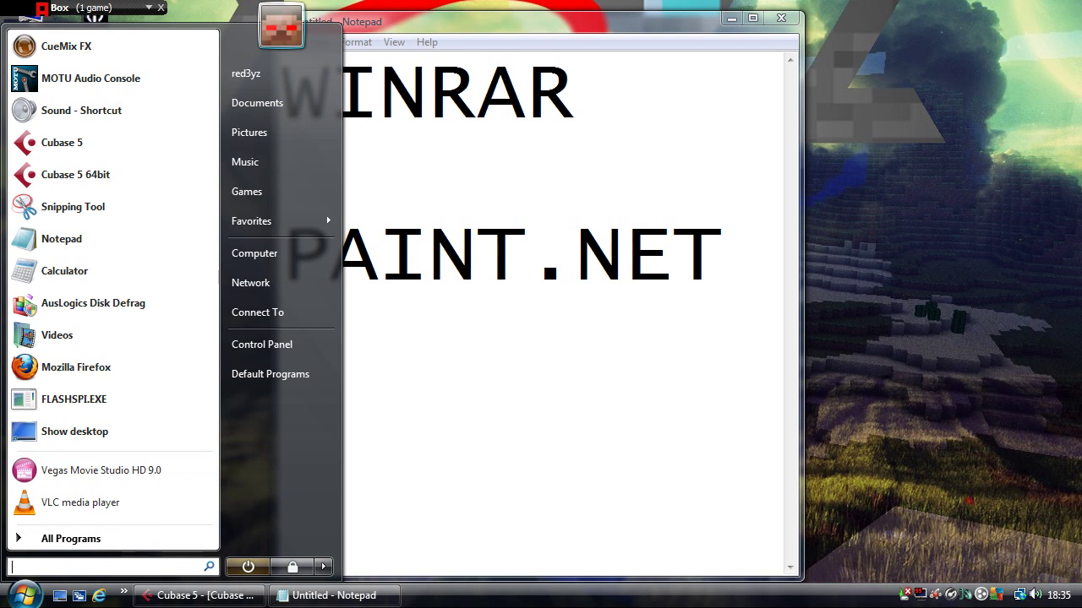
{"action": "type", "text": "%"}
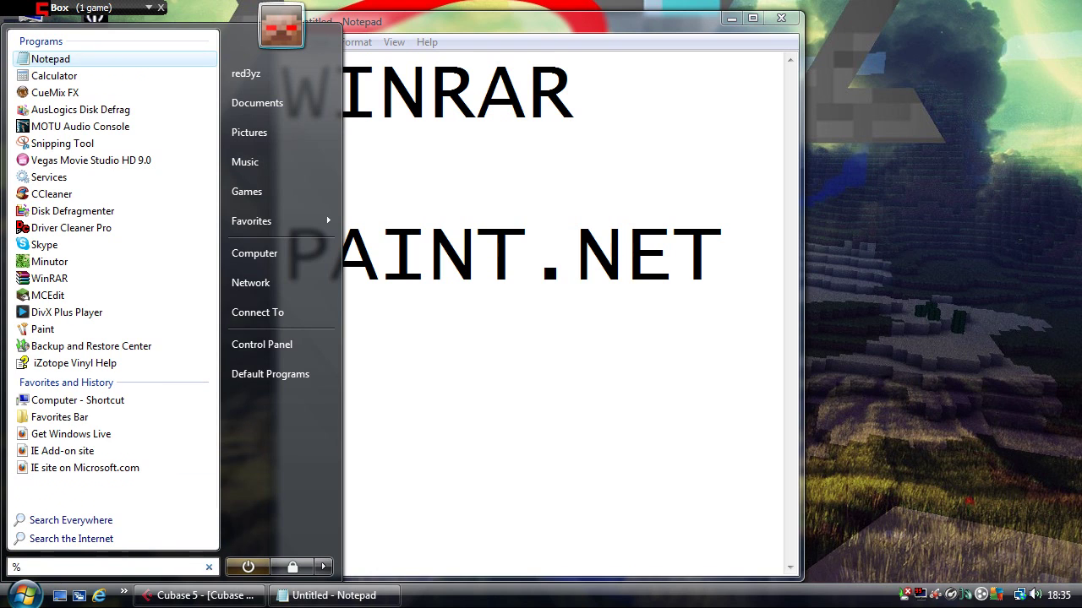
{"action": "type", "text": "appd"}
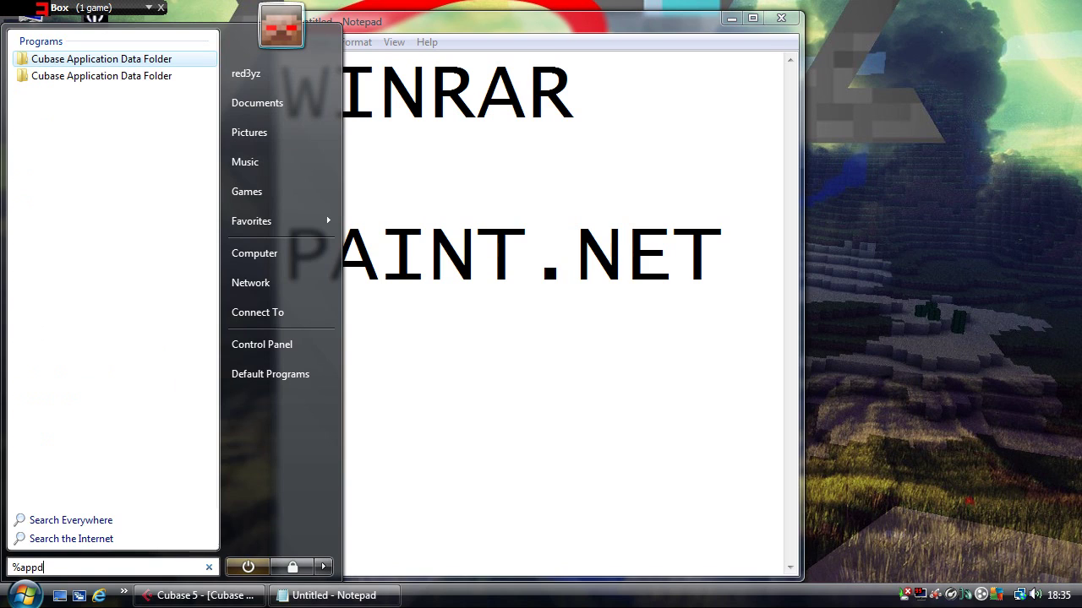
{"action": "type", "text": "ata"}
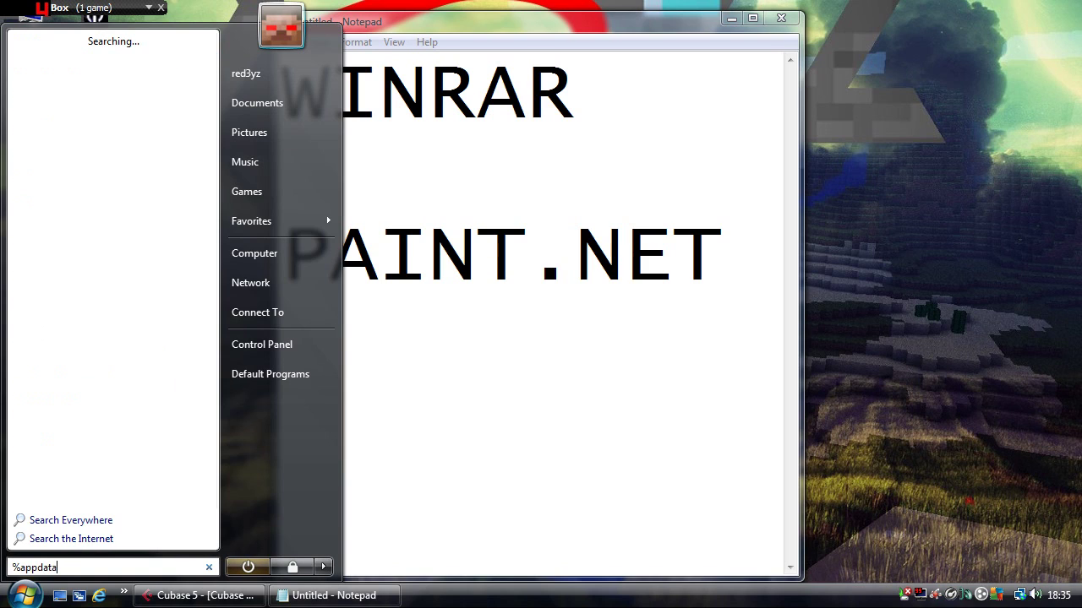
{"action": "type", "text": "%"}
{"action": "key", "text": "Return"}
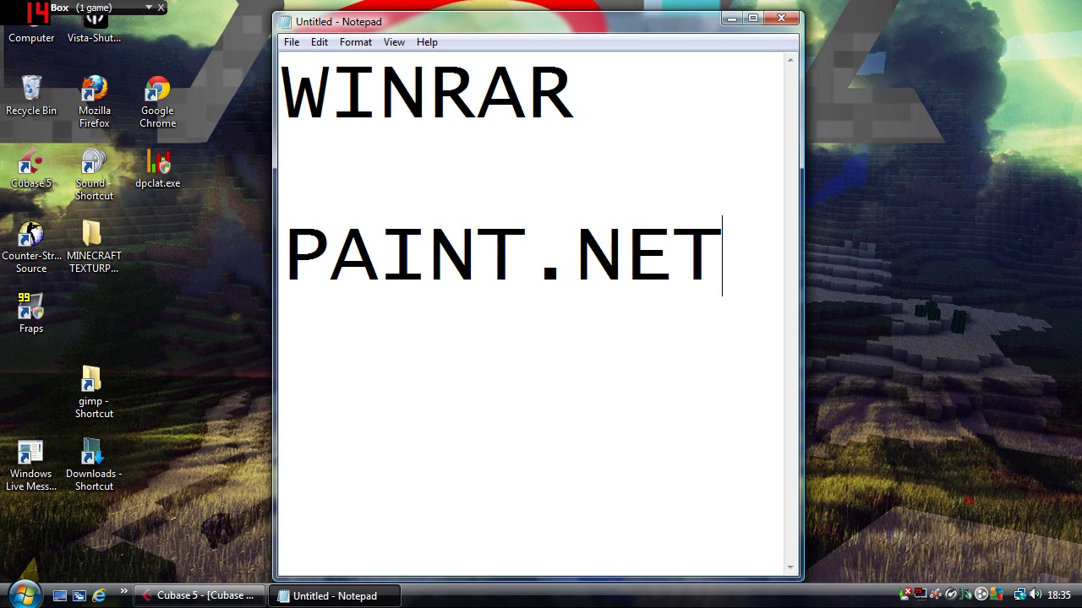
{"action": "type", "text": "%appdata%"}
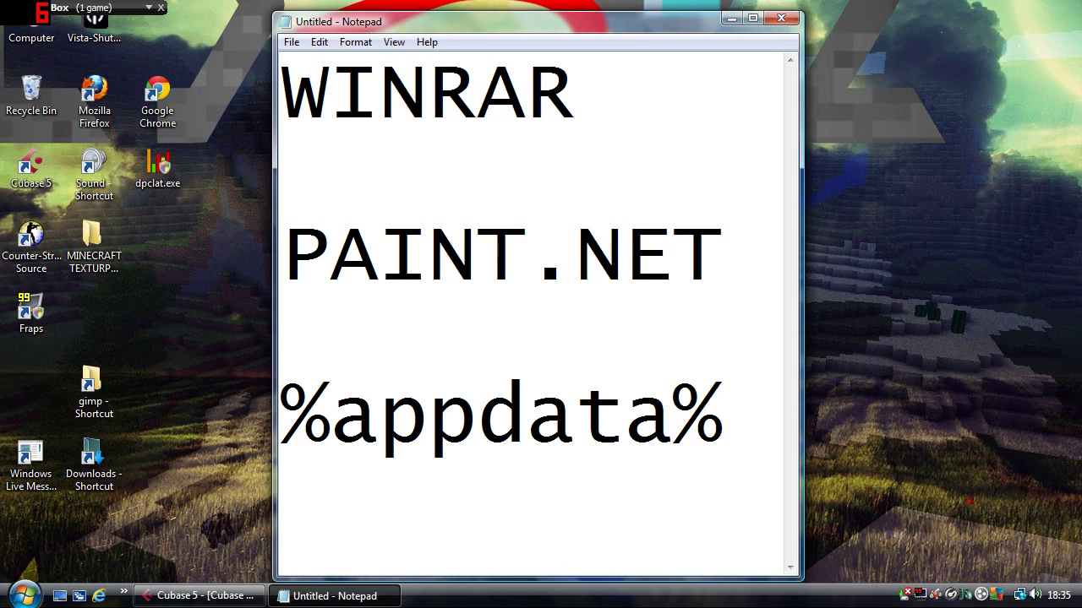
{"action": "left_click_drag", "start_coordinate": [744, 422], "coordinate": [282, 404]}
{"action": "key", "text": "ctrl+c"}
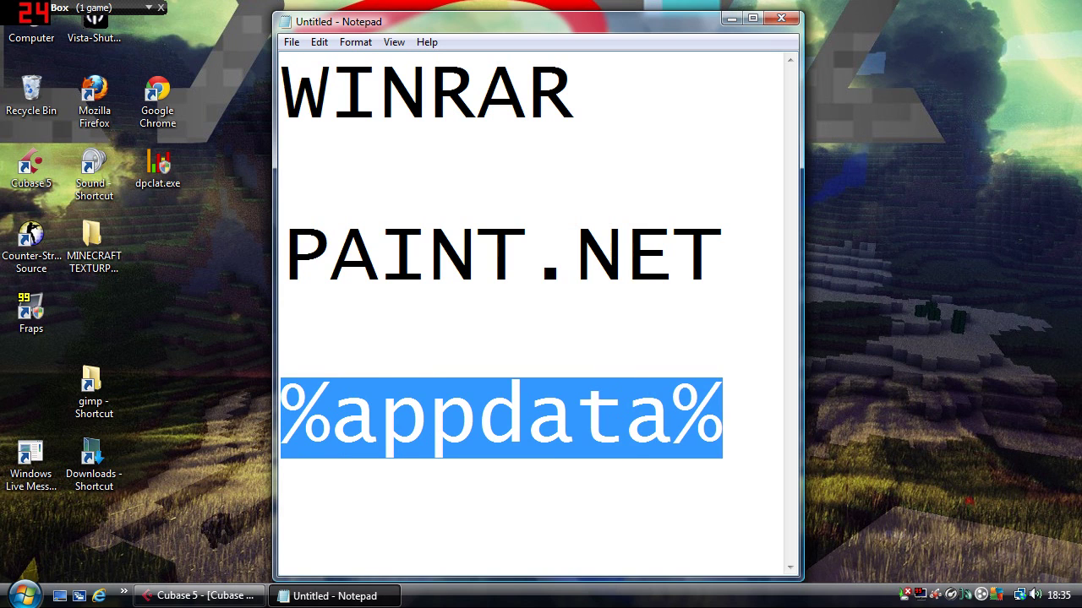
{"action": "key", "text": "super"}
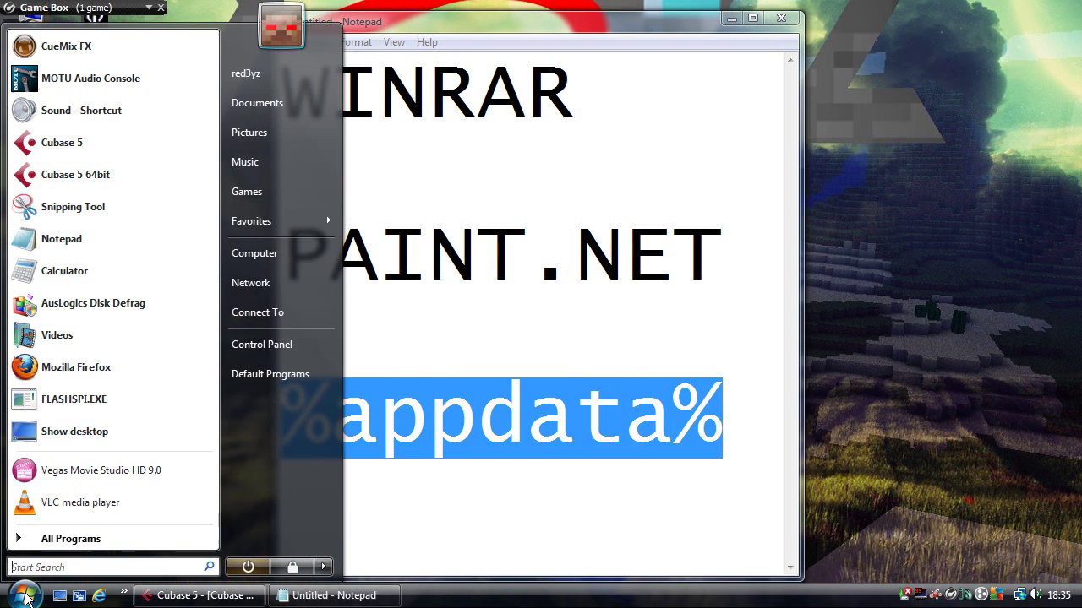
Open the AppData Roaming folder via %appdata% and locate .minecraft
{"action": "key", "text": "ctrl+v"}
{"action": "key", "text": "Return"}
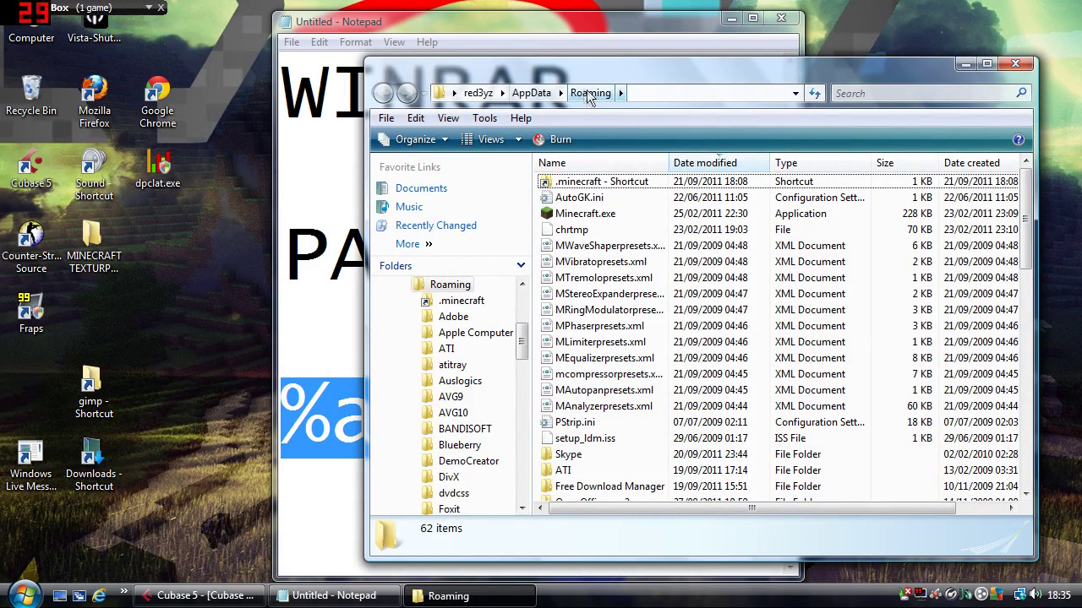
{"action": "scroll", "coordinate": [628, 323], "scroll_direction": "down", "scroll_amount": 4}
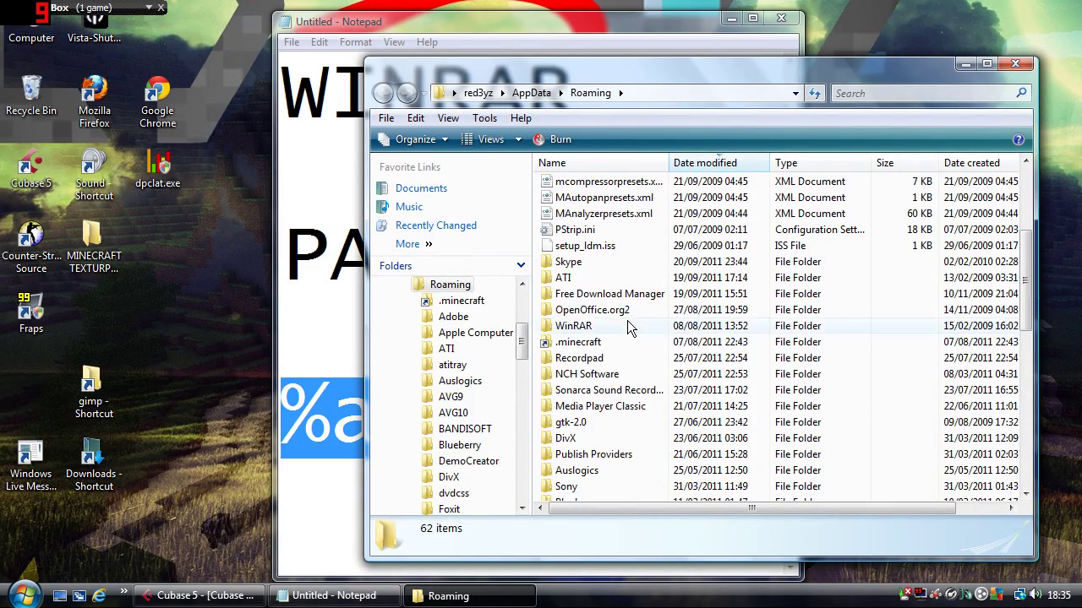
{"action": "scroll", "coordinate": [628, 328], "scroll_direction": "down", "scroll_amount": 6}
{"action": "scroll", "coordinate": [627, 327], "scroll_direction": "down", "scroll_amount": 4}
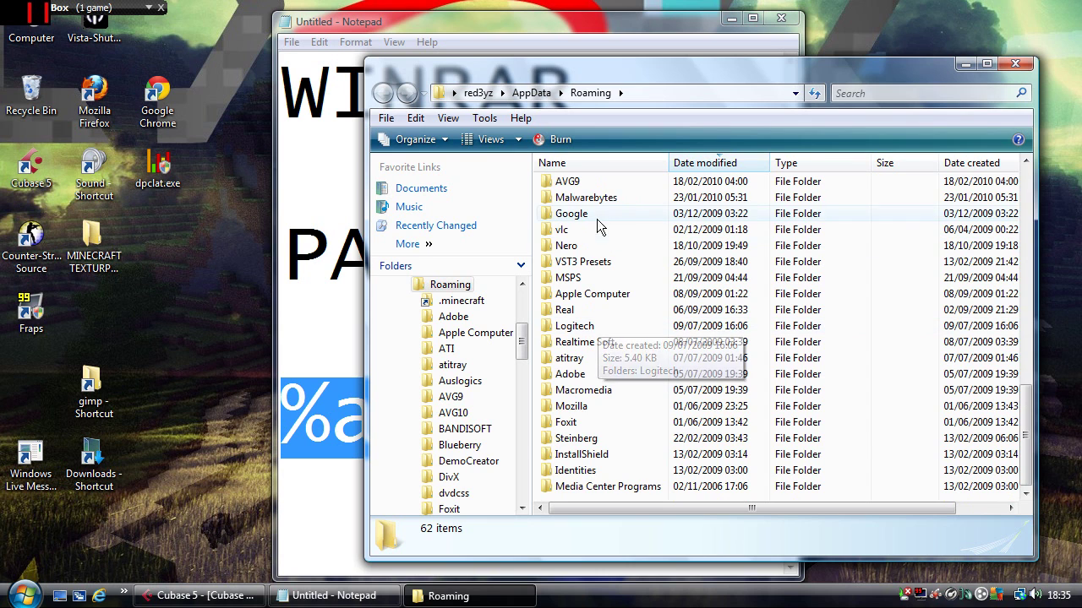
{"action": "scroll", "coordinate": [602, 437], "scroll_direction": "up", "scroll_amount": 7}
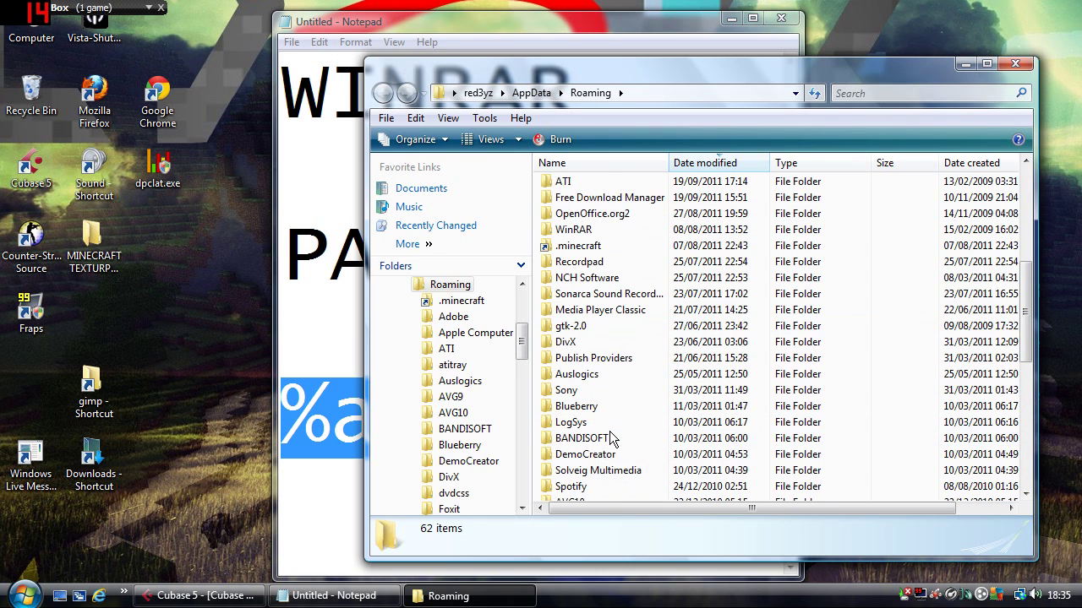
Put a .minecraft shortcut on the desktop, then close Explorer and Notepad
{"action": "right_click", "coordinate": [578, 246]}
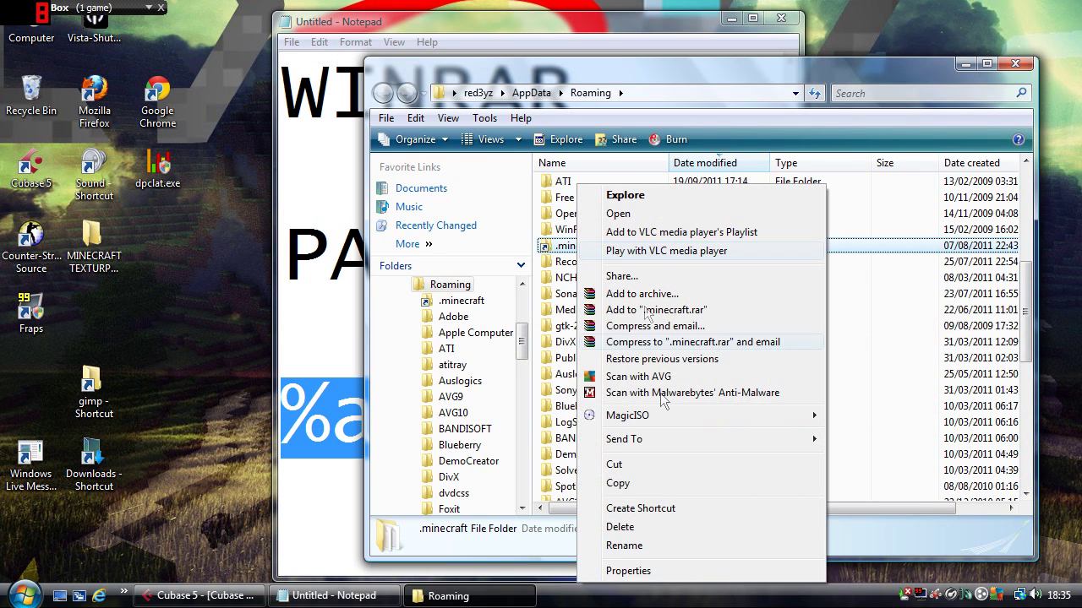
{"action": "left_click", "coordinate": [646, 512]}
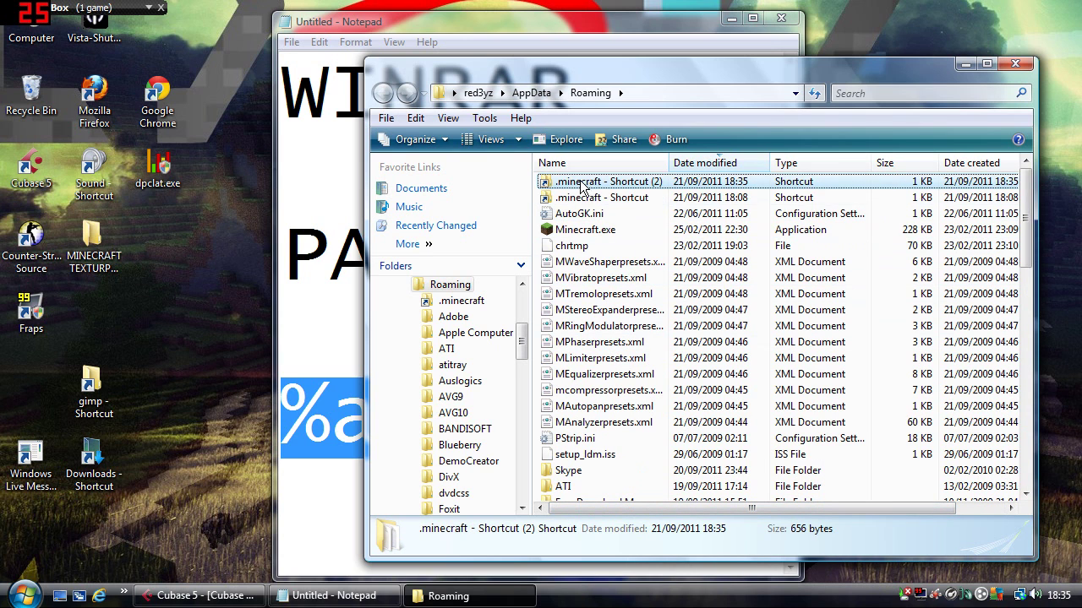
{"action": "left_click_drag", "start_coordinate": [578, 186], "coordinate": [196, 334]}
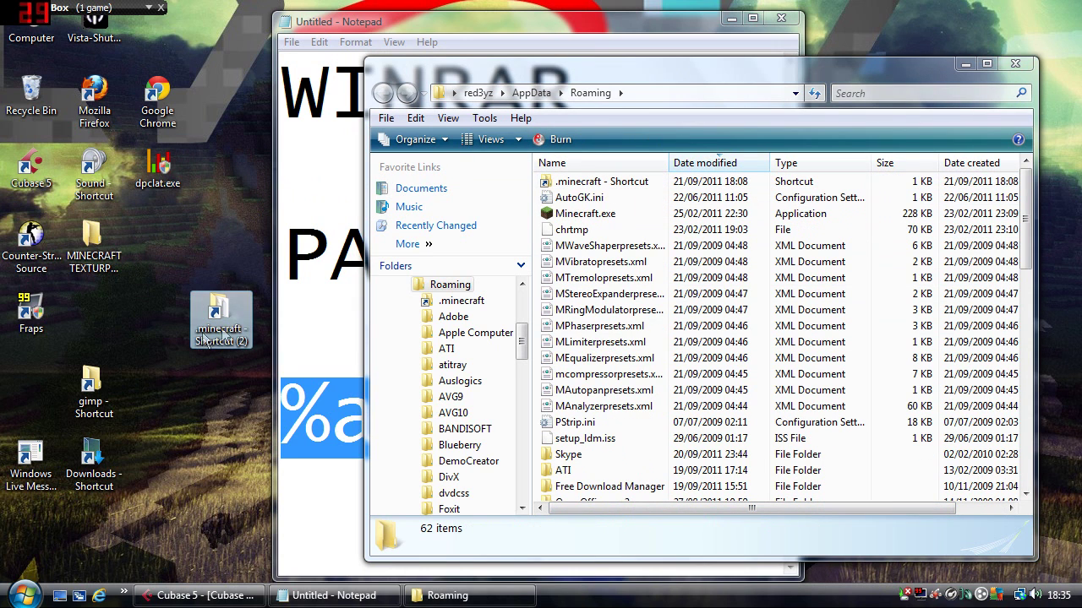
{"action": "left_click", "coordinate": [1012, 65]}
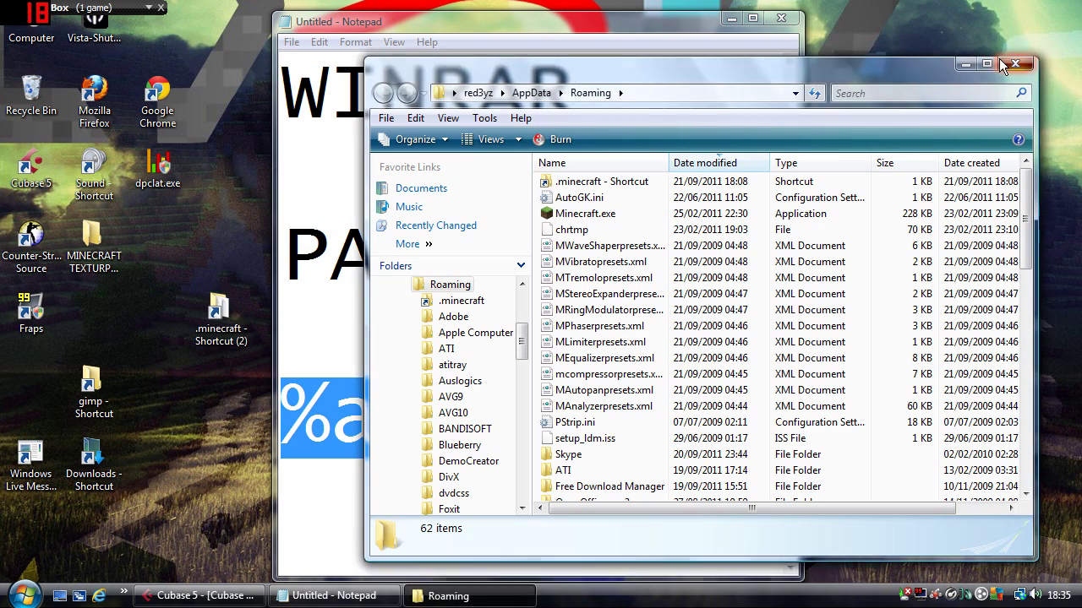
{"action": "left_click", "coordinate": [781, 20]}
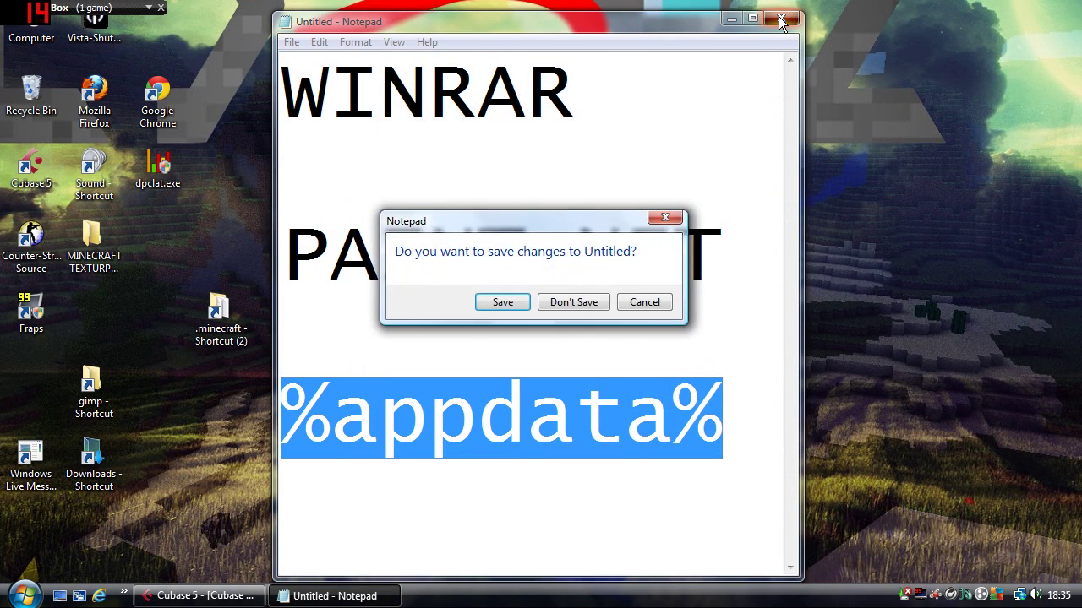
Discard the notes unsaved and open .minecraft's bin folder from the desktop shortcut
{"action": "left_click", "coordinate": [563, 302]}
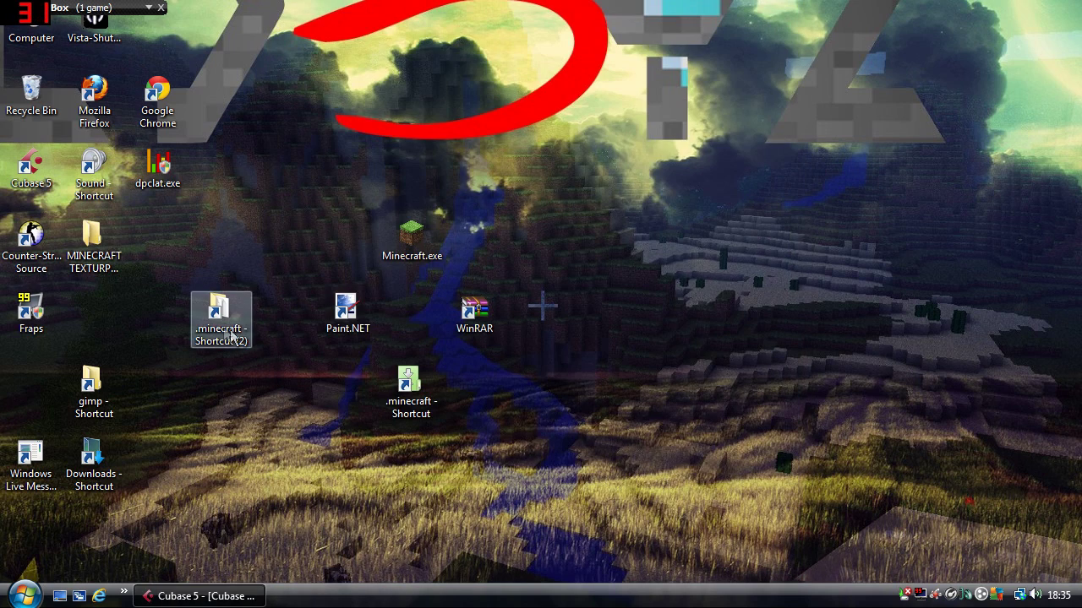
{"action": "double_click", "coordinate": [411, 384]}
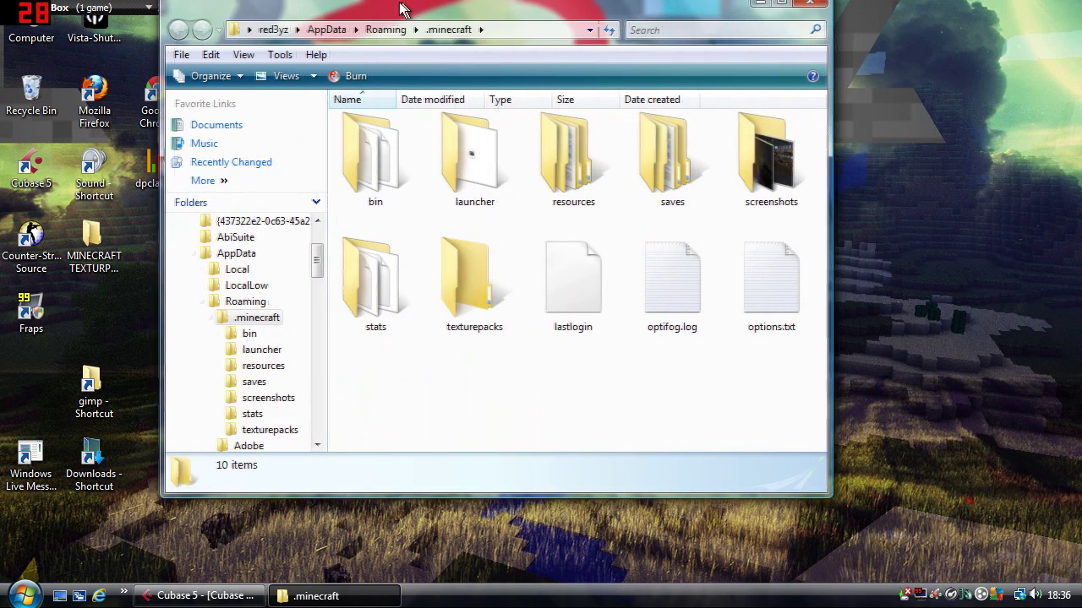
{"action": "left_click_drag", "start_coordinate": [625, 14], "coordinate": [379, 6]}
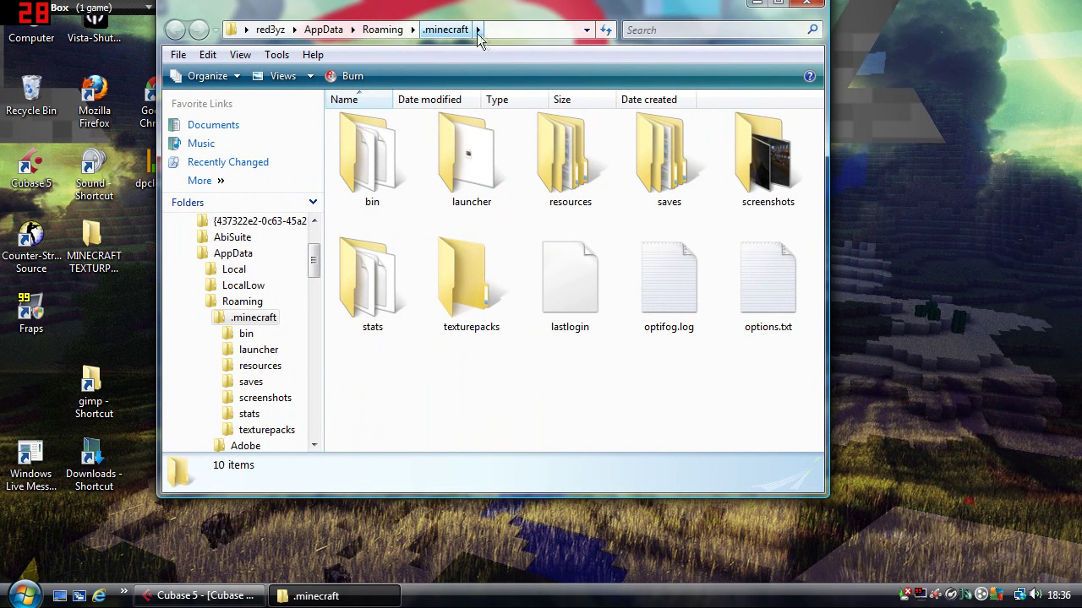
{"action": "left_click", "coordinate": [372, 161]}
{"action": "double_click", "coordinate": [668, 157]}
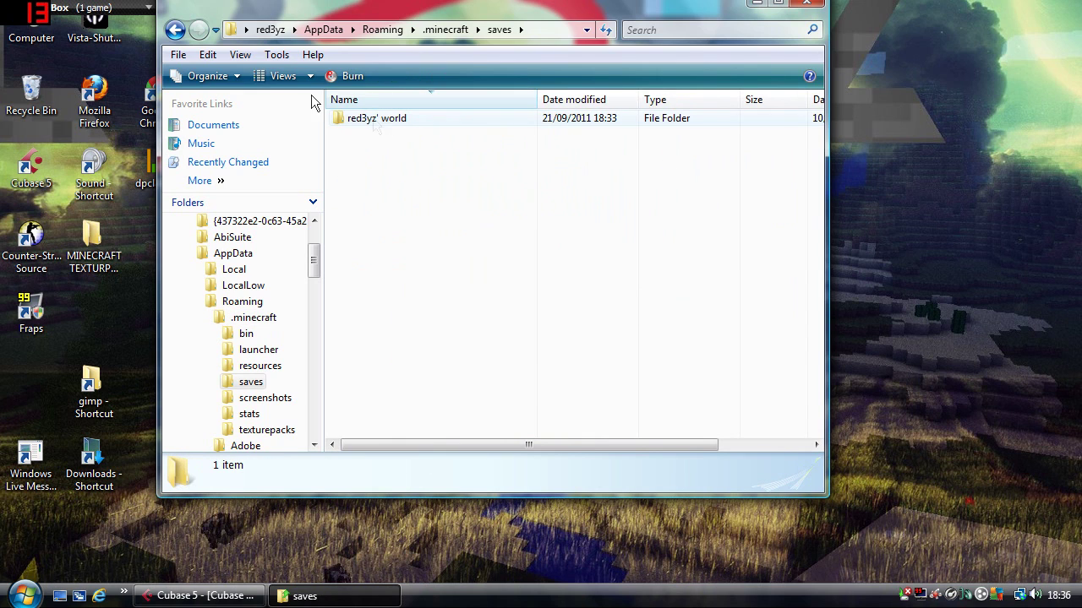
{"action": "left_click", "coordinate": [175, 30]}
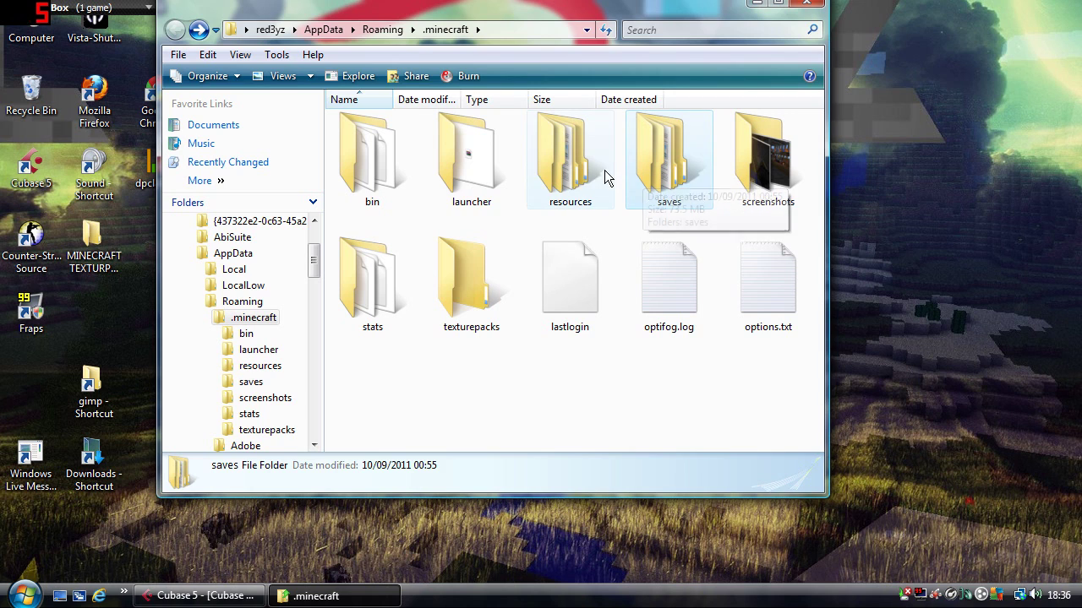
{"action": "double_click", "coordinate": [352, 144]}
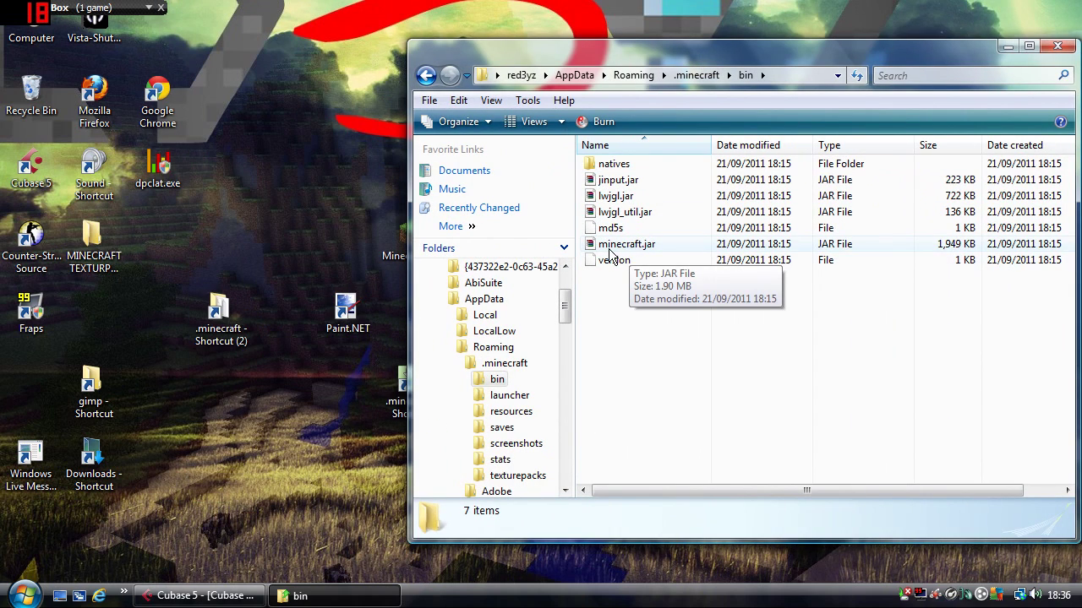
Open minecraft.jar with WinRAR, dismiss the licence reminder, and enlarge the window
{"action": "right_click", "coordinate": [610, 247]}
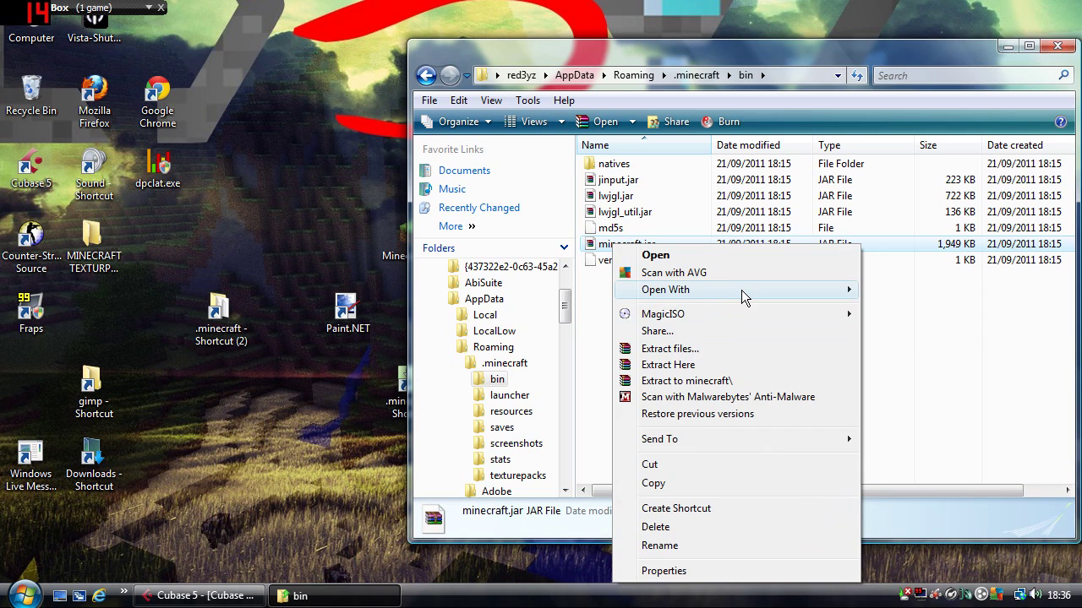
{"action": "mouse_move", "coordinate": [744, 297]}
{"action": "left_click", "coordinate": [895, 305]}
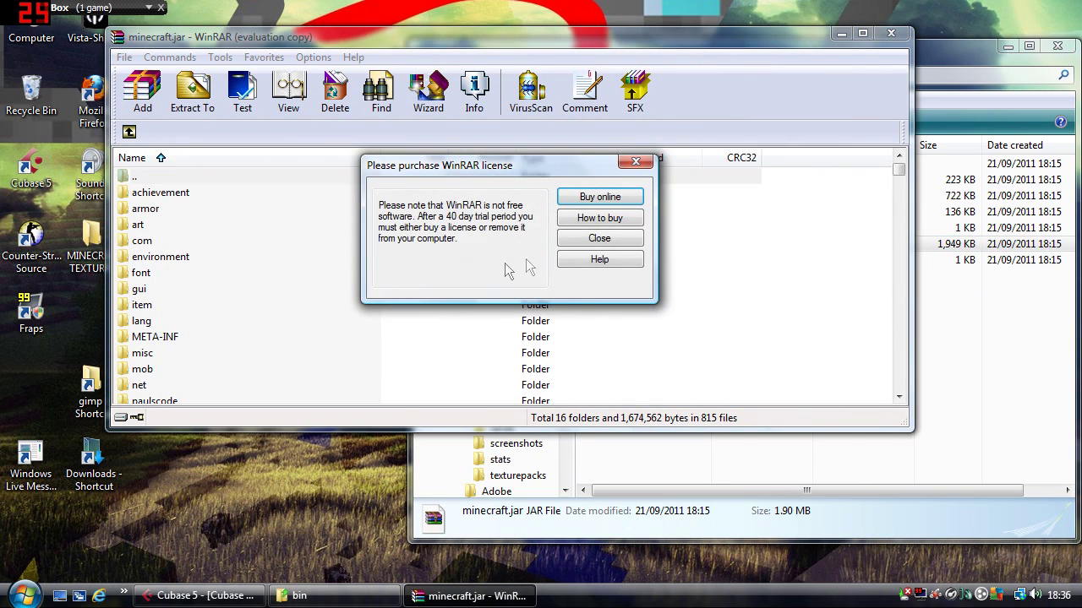
{"action": "left_click", "coordinate": [599, 239]}
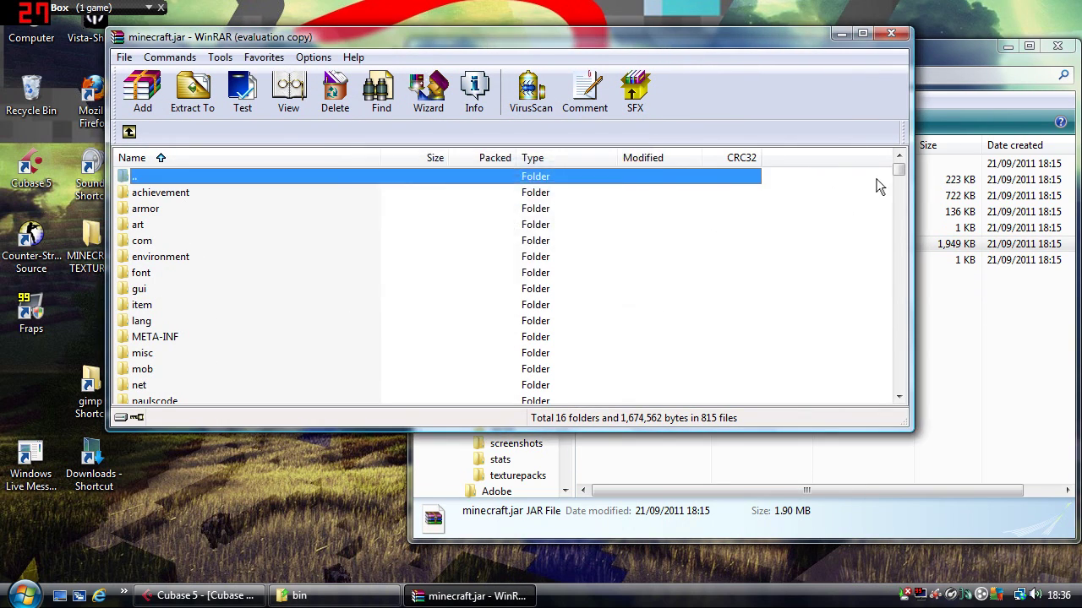
{"action": "left_click", "coordinate": [150, 257]}
{"action": "scroll", "coordinate": [190, 287], "scroll_direction": "down", "scroll_amount": 6}
{"action": "scroll", "coordinate": [187, 300], "scroll_direction": "up", "scroll_amount": 6}
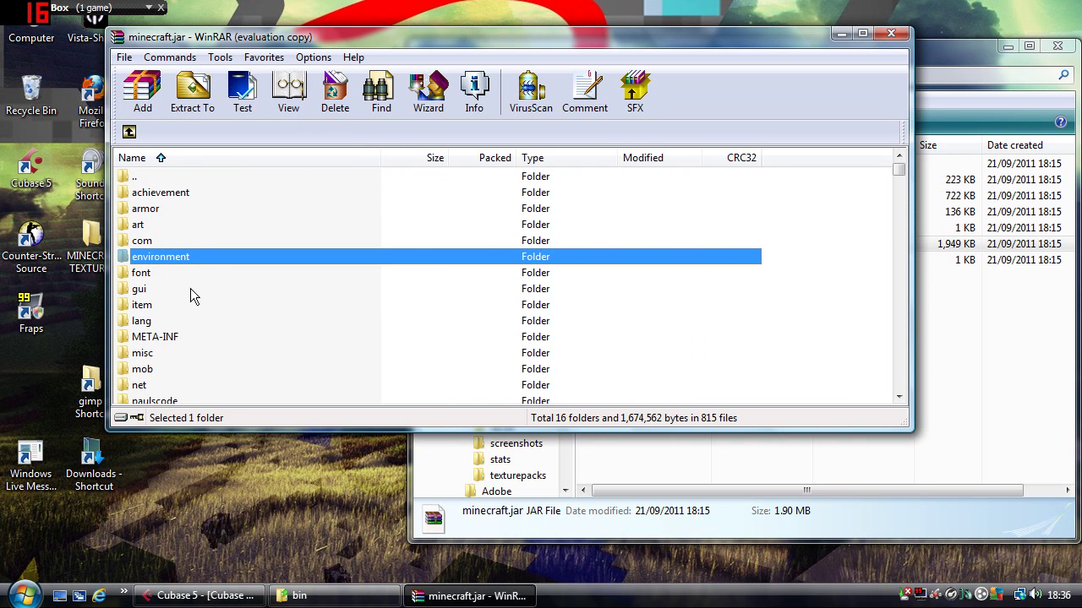
{"action": "left_click_drag", "start_coordinate": [905, 429], "coordinate": [929, 544]}
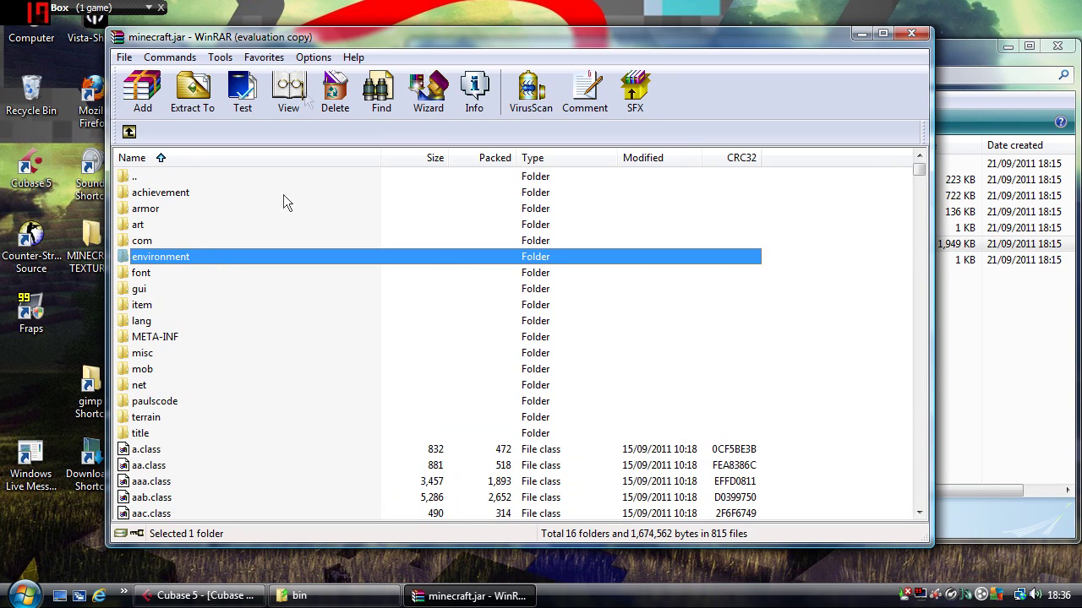
{"action": "left_click_drag", "start_coordinate": [309, 36], "coordinate": [487, 26]}
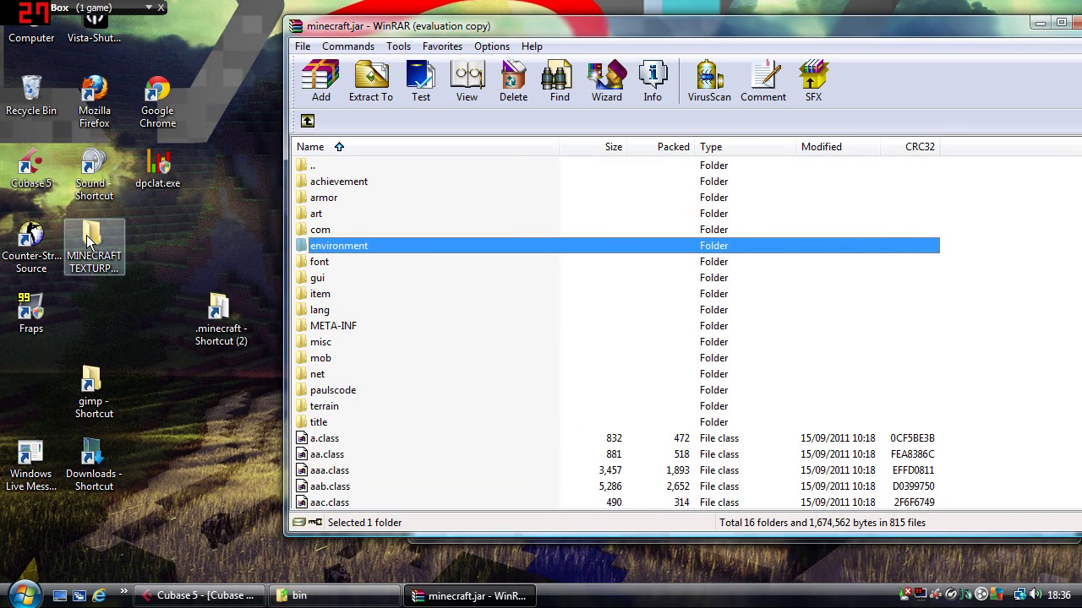
Delete the old MINECRAFT TEXTURPACK folder from the desktop
{"action": "left_click", "coordinate": [88, 243]}
{"action": "key", "text": "Delete"}
{"action": "left_click", "coordinate": [572, 369]}
Create a new desktop folder named 'minecraft textures'
{"action": "right_click", "coordinate": [123, 282]}
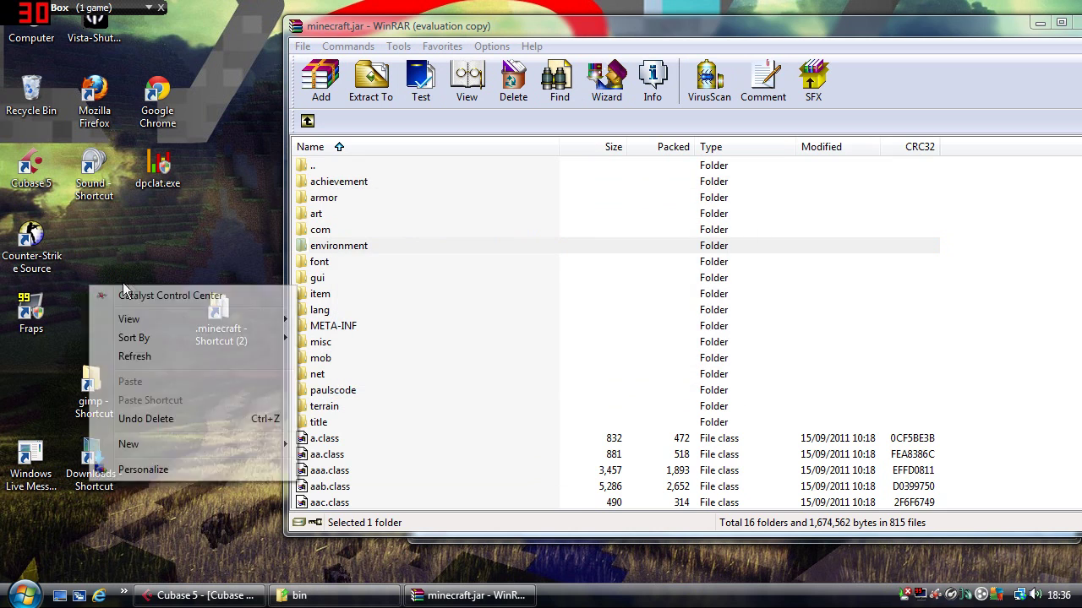
{"action": "mouse_move", "coordinate": [187, 446]}
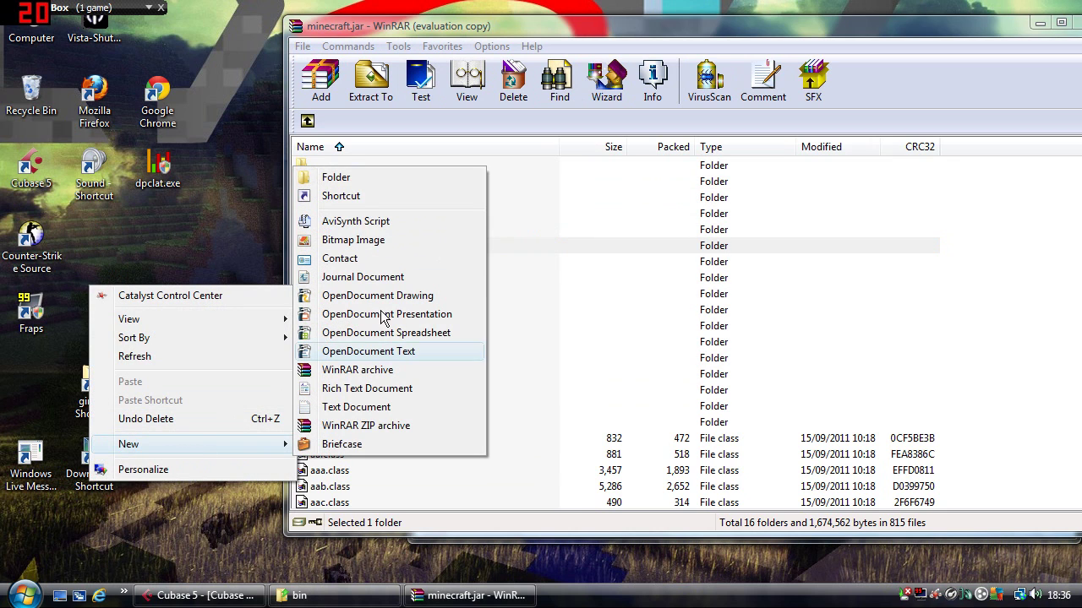
{"action": "left_click", "coordinate": [359, 179]}
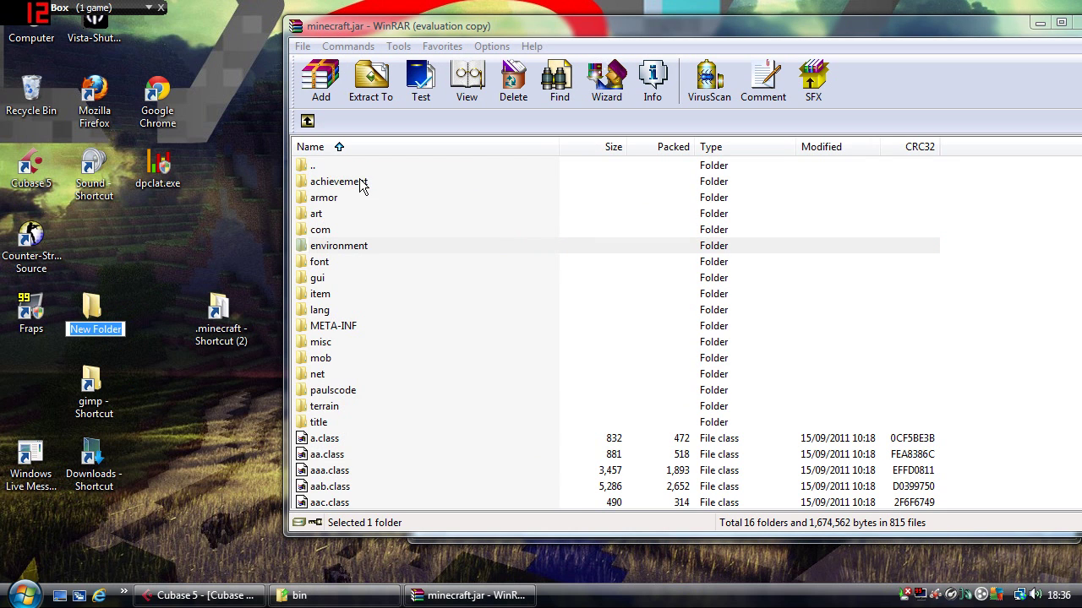
{"action": "type", "text": "minecraft"}
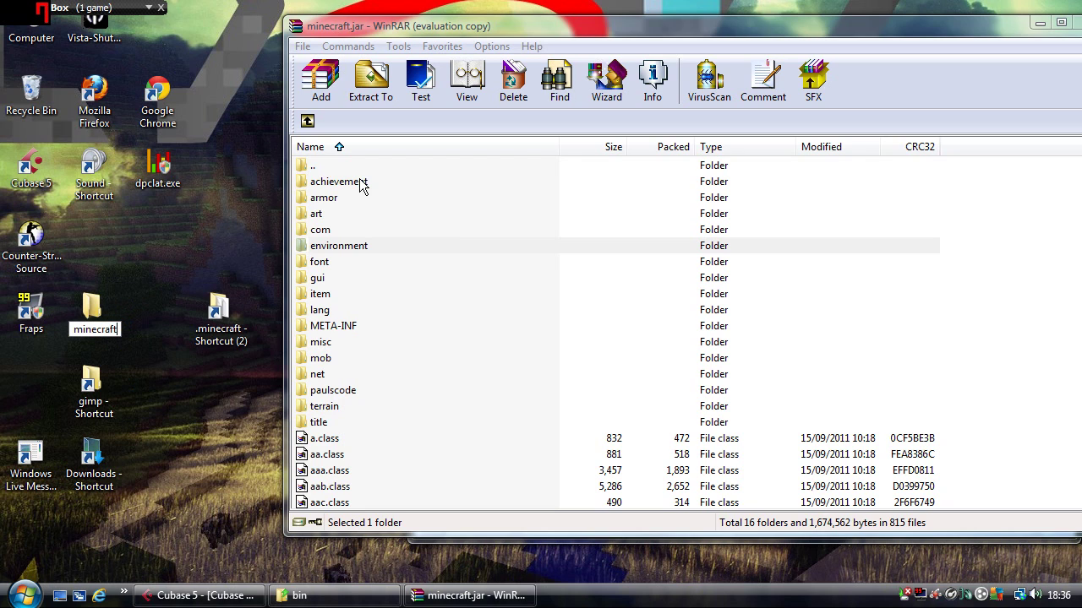
{"action": "type", "text": " textures"}
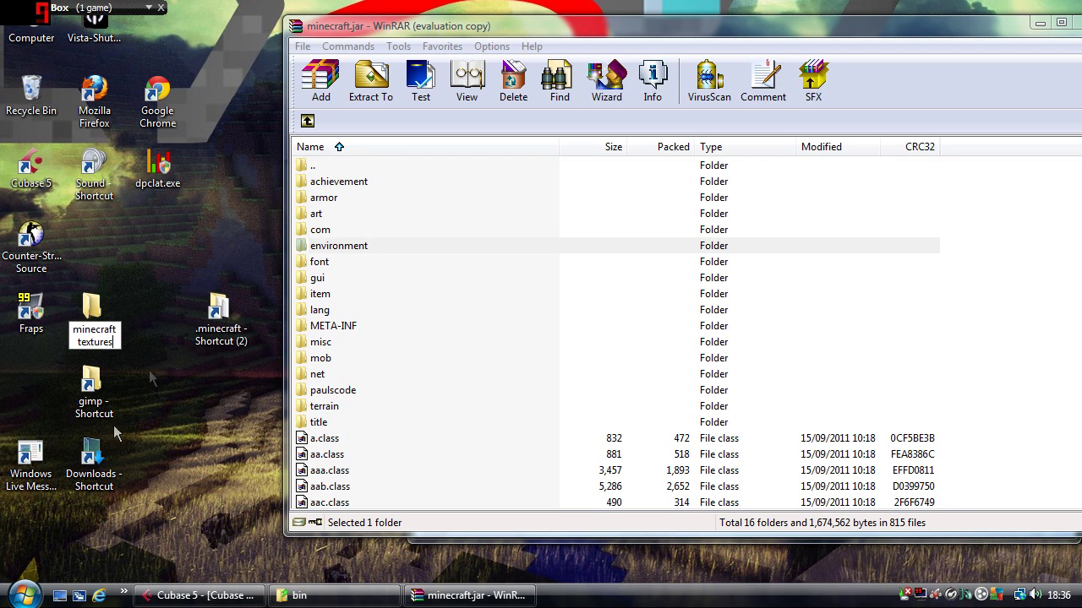
{"action": "key", "text": "Return"}
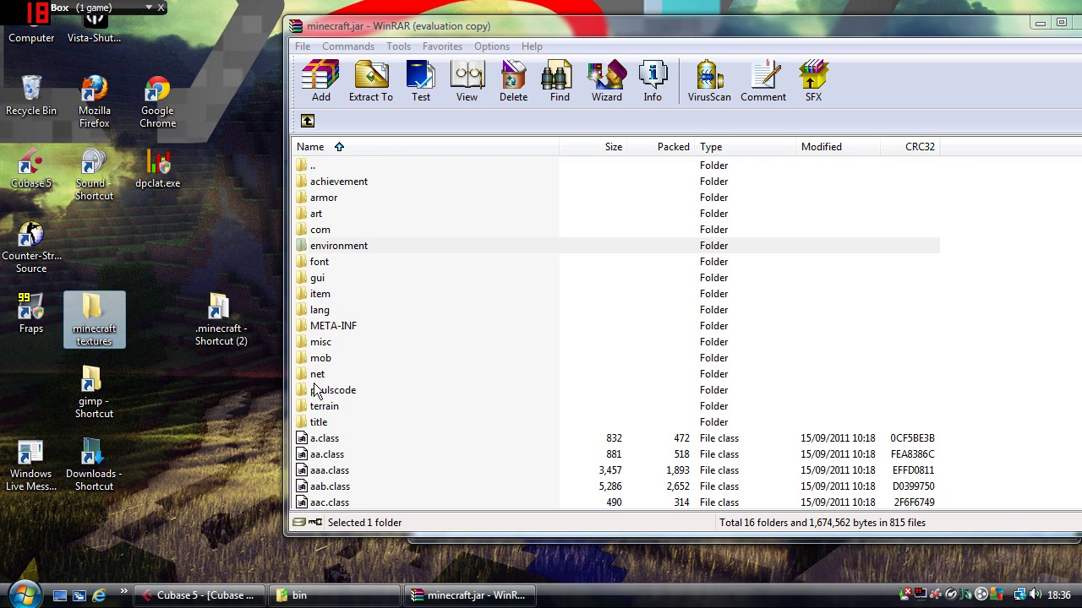
{"action": "scroll", "coordinate": [345, 373], "scroll_direction": "down", "scroll_amount": 20}
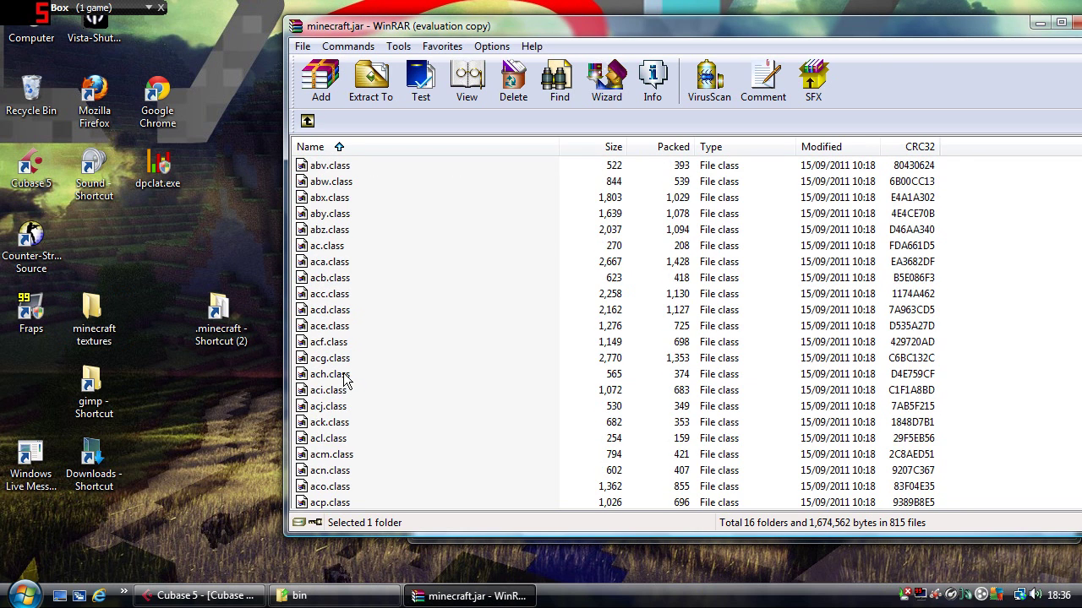
{"action": "scroll", "coordinate": [345, 380], "scroll_direction": "down", "scroll_amount": 20}
{"action": "left_click", "coordinate": [355, 246]}
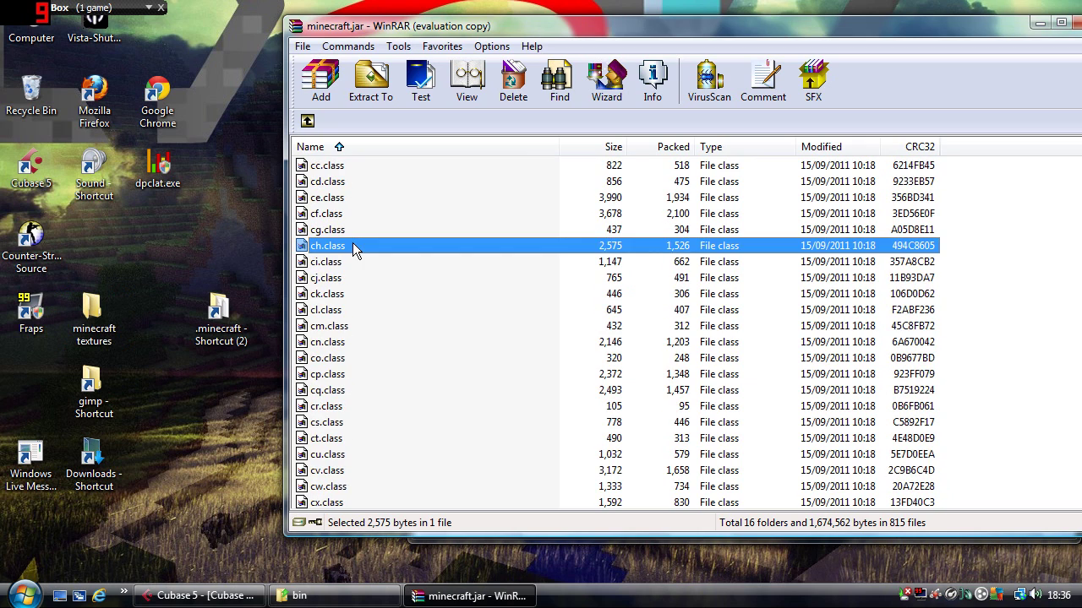
Find terrain.png in minecraft.jar and drag it into the minecraft textures folder
{"action": "scroll", "coordinate": [353, 250], "scroll_direction": "down", "scroll_amount": 20}
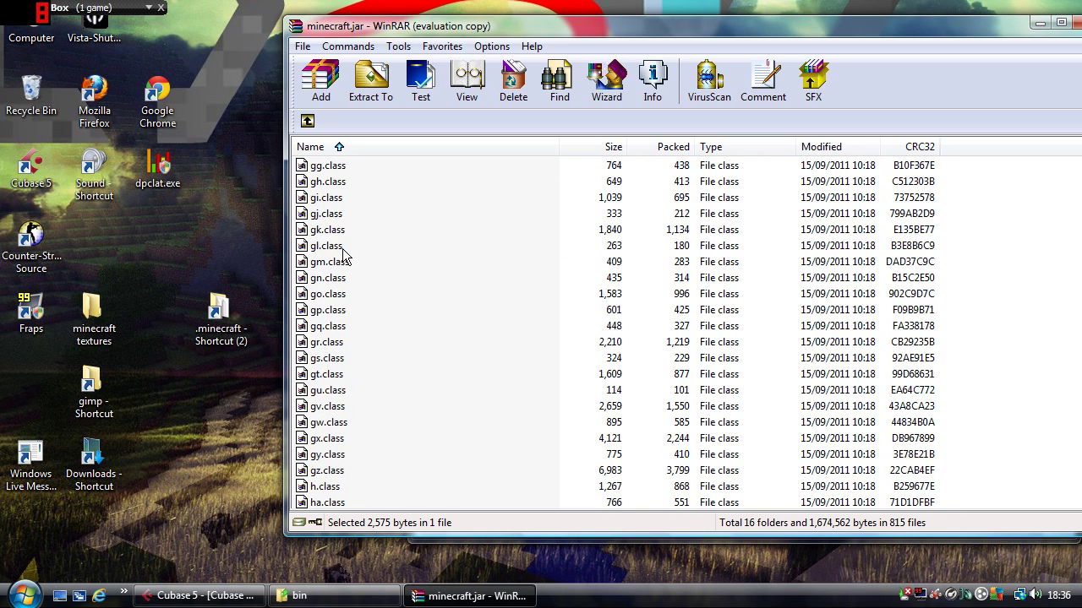
{"action": "left_click", "coordinate": [342, 252]}
{"action": "key", "text": "t"}
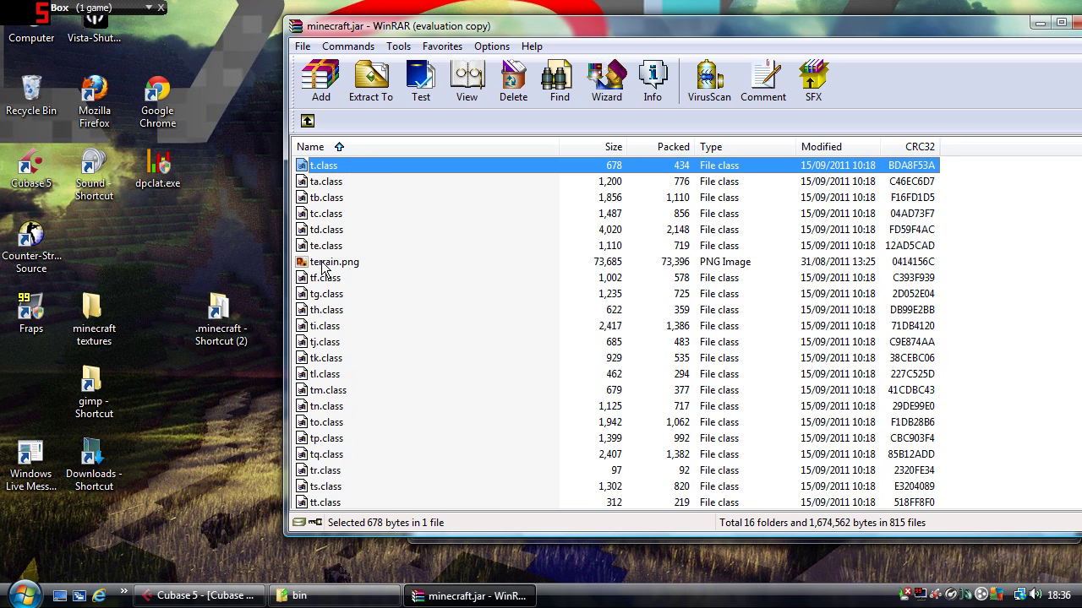
{"action": "left_click", "coordinate": [332, 263]}
{"action": "left_click_drag", "start_coordinate": [335, 267], "coordinate": [102, 314]}
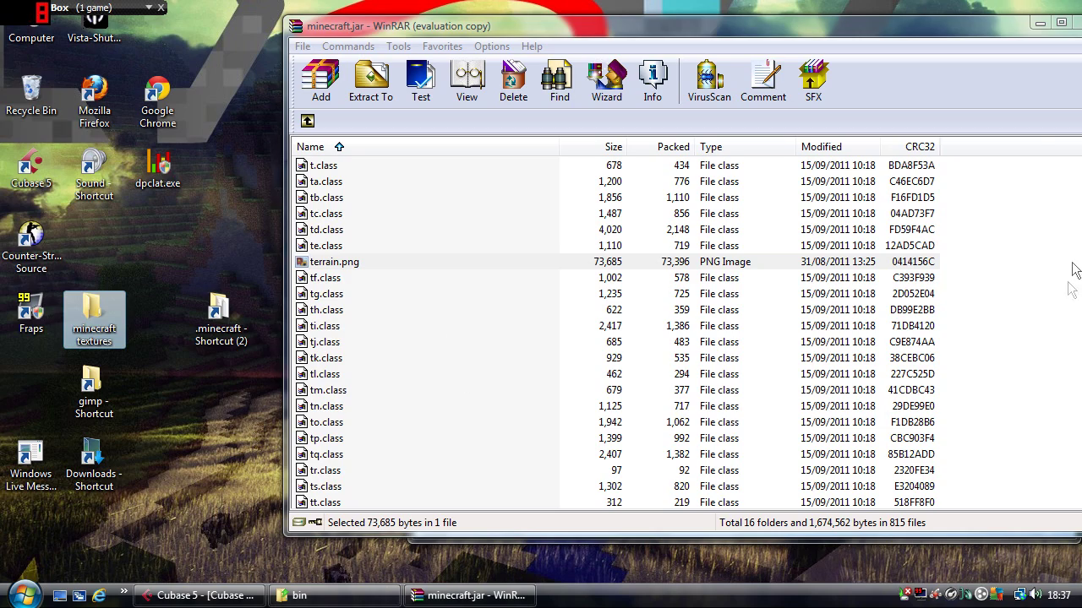
{"action": "left_click_drag", "start_coordinate": [1006, 34], "coordinate": [901, 38]}
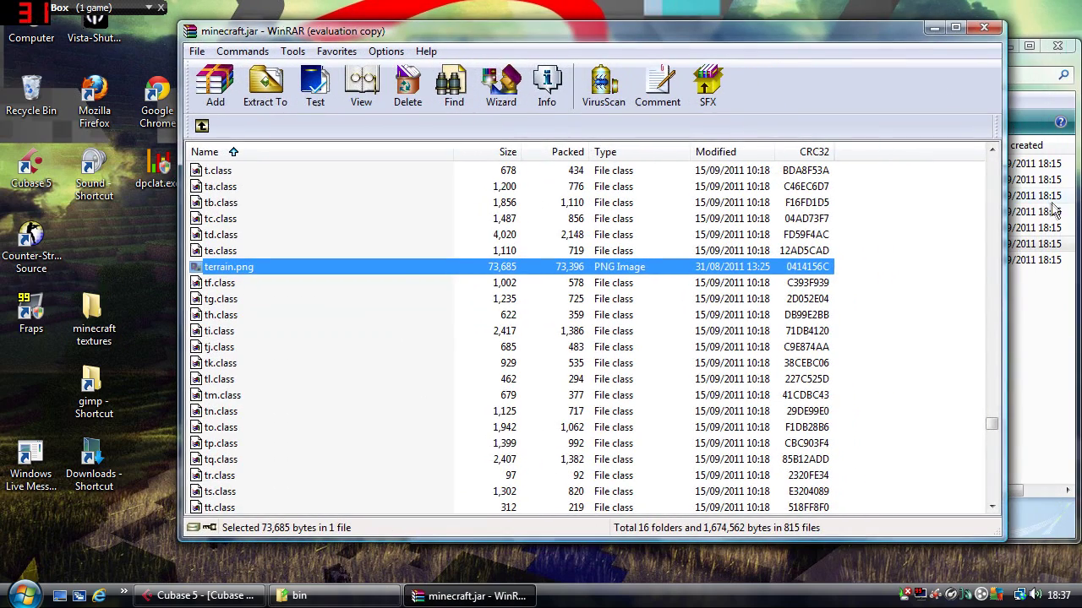
{"action": "left_click_drag", "start_coordinate": [1010, 219], "coordinate": [931, 148]}
{"action": "scroll", "coordinate": [881, 377], "scroll_direction": "up", "scroll_amount": 19}
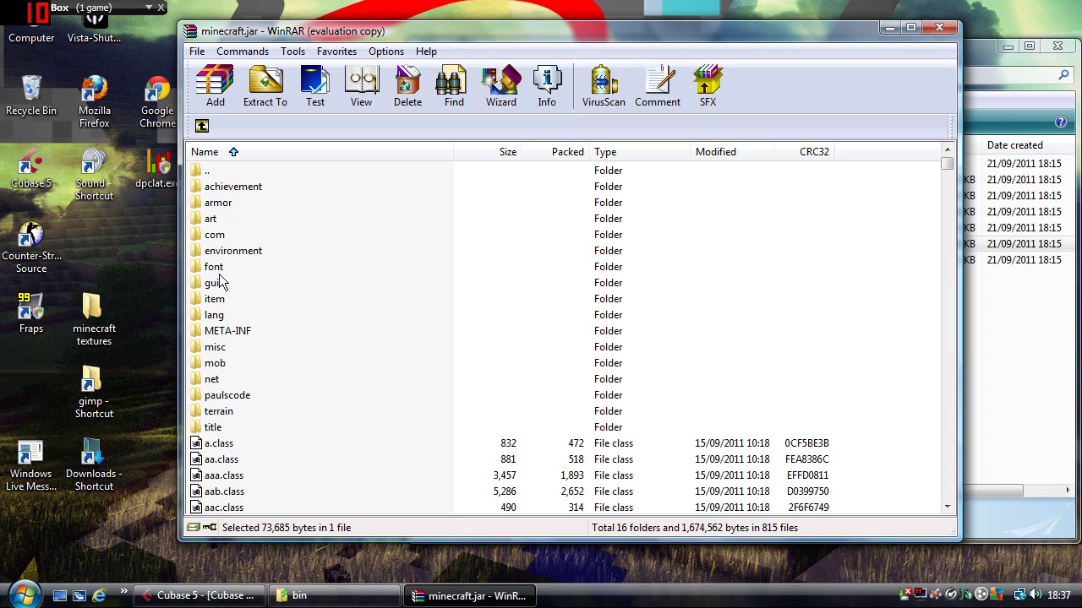
Drag the jar's terrain folder with moon.png and sun.png onto minecraft textures, then open it
{"action": "double_click", "coordinate": [209, 412]}
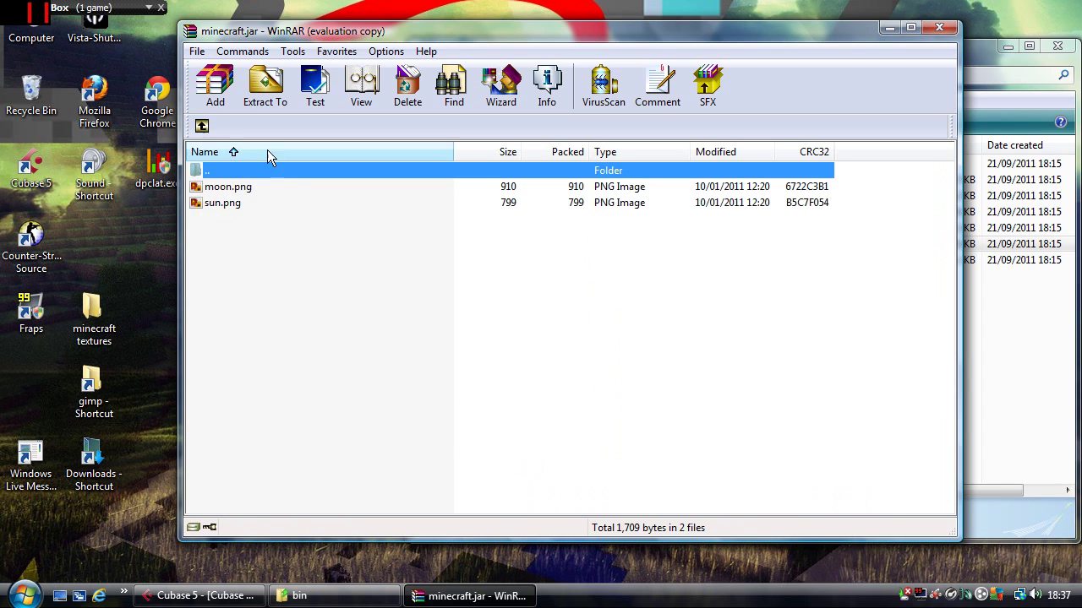
{"action": "double_click", "coordinate": [205, 172]}
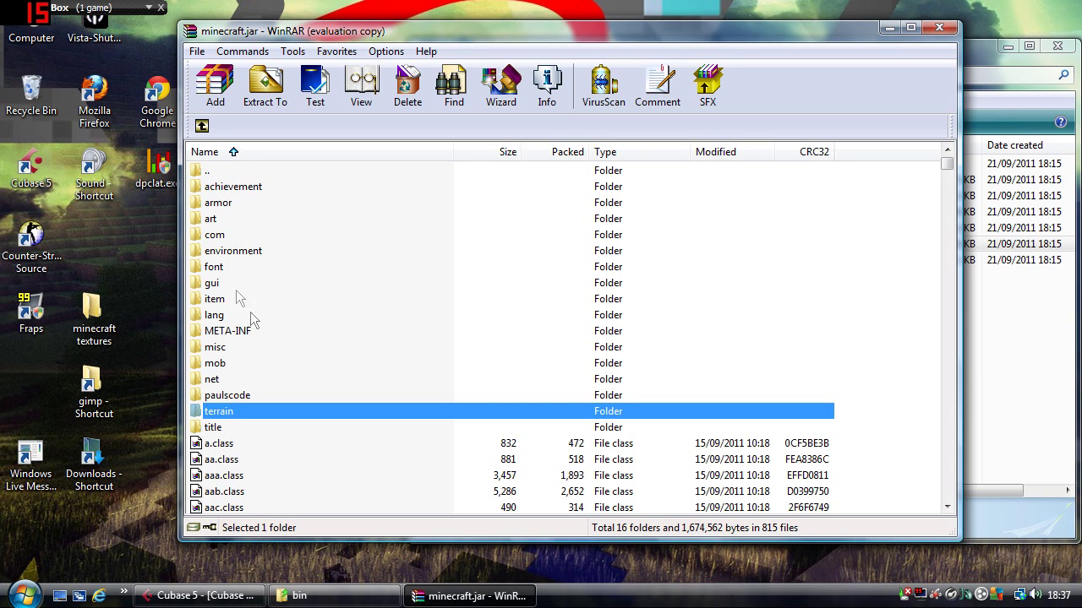
{"action": "double_click", "coordinate": [218, 414]}
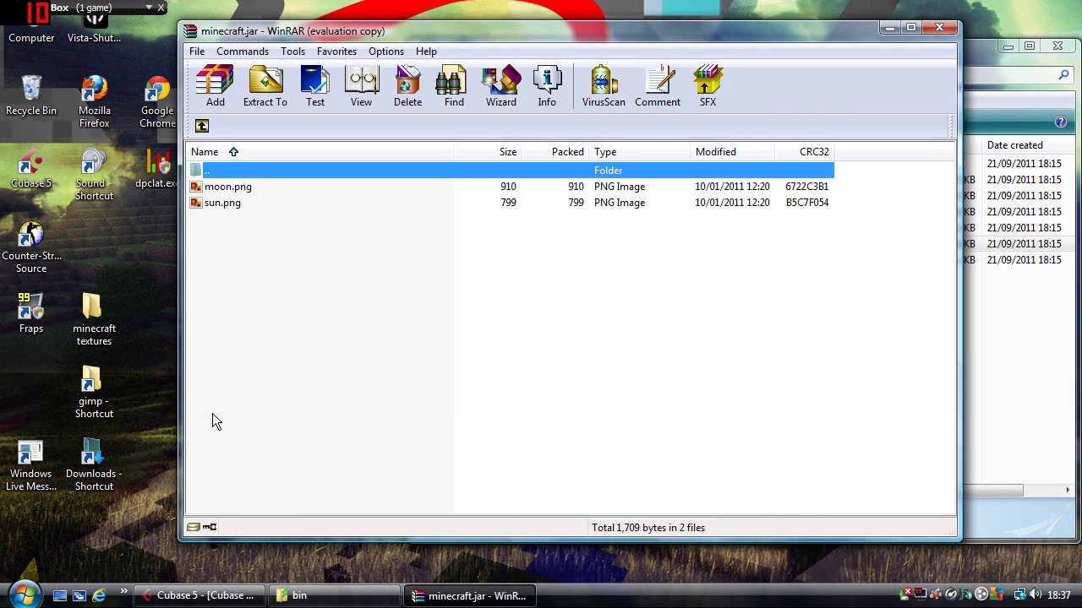
{"action": "left_click", "coordinate": [202, 128]}
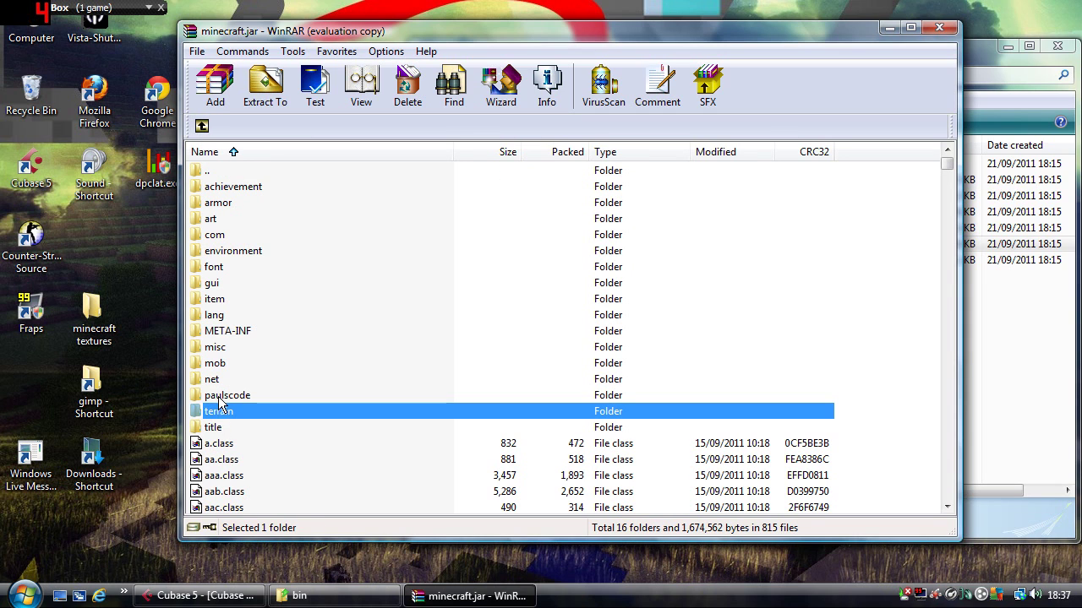
{"action": "left_click_drag", "start_coordinate": [218, 416], "coordinate": [95, 316]}
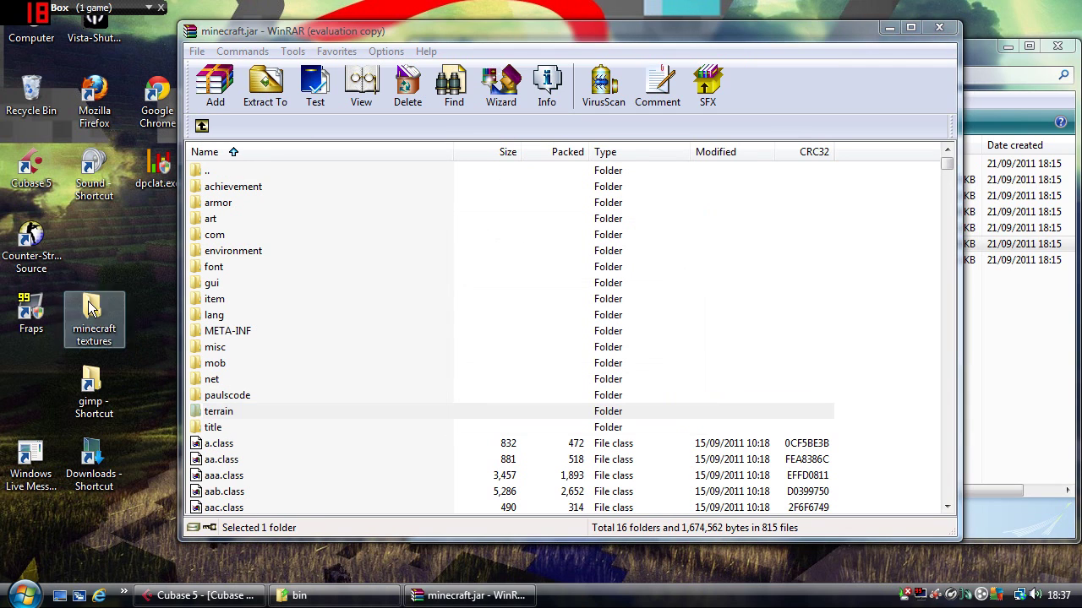
{"action": "double_click", "coordinate": [95, 320]}
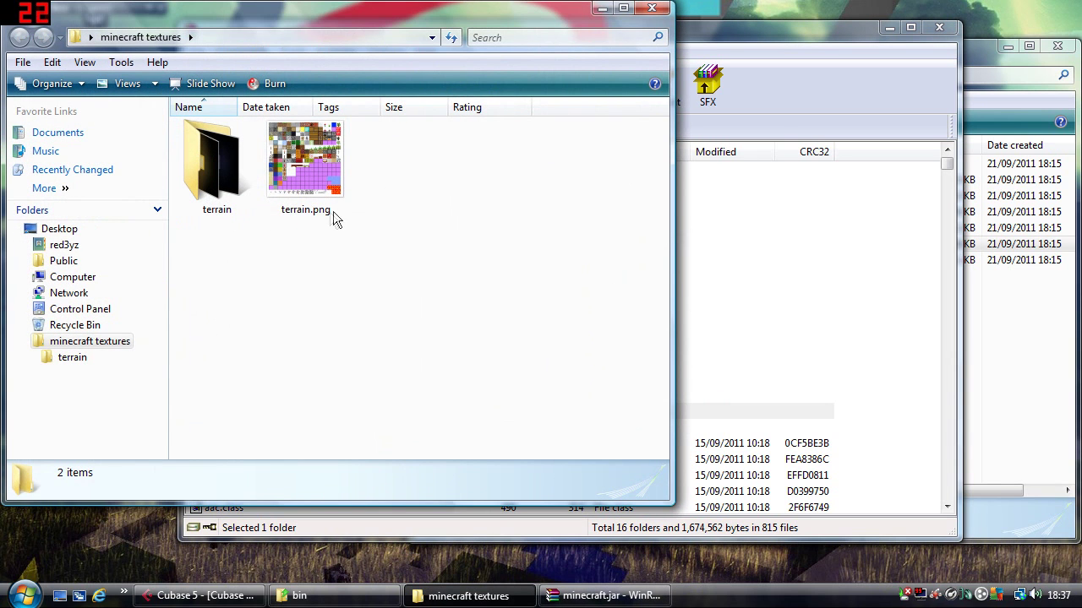
Close WinRAR and open terrain.png in Paint.NET via Open With
{"action": "left_click", "coordinate": [943, 29]}
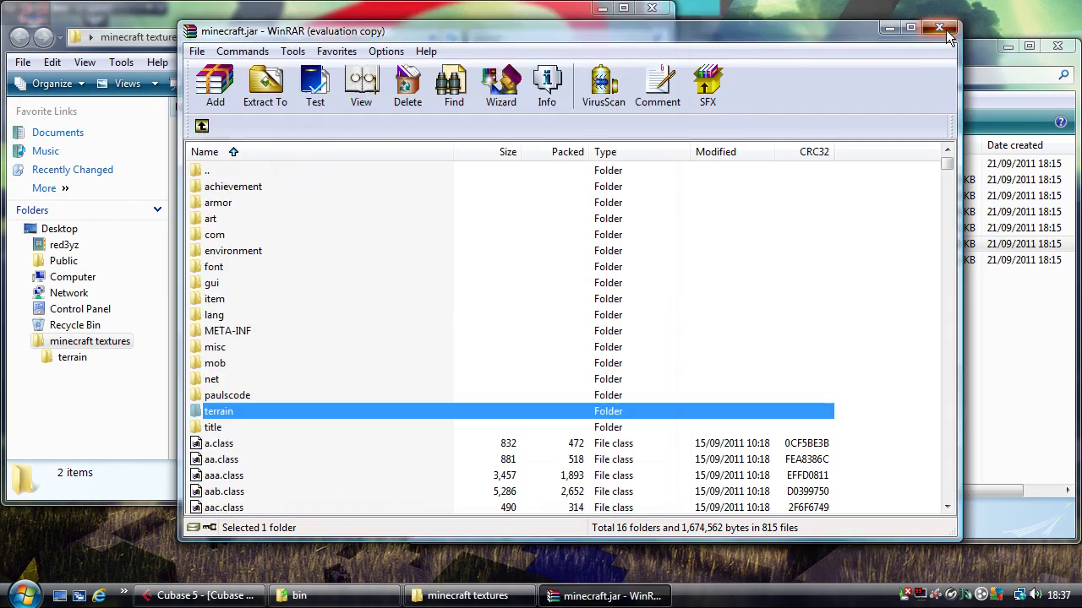
{"action": "right_click", "coordinate": [306, 173]}
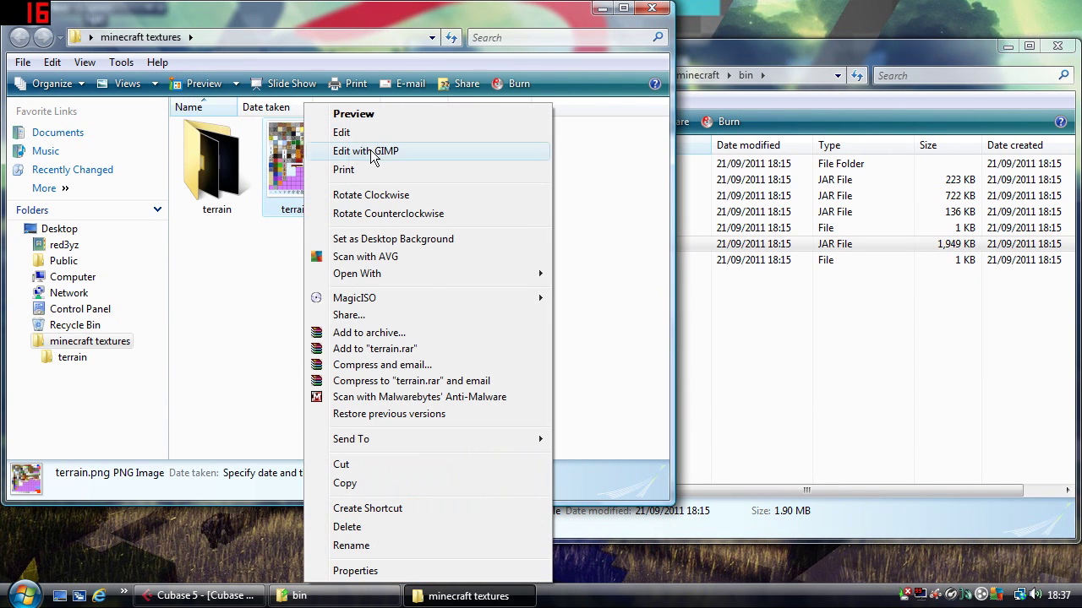
{"action": "mouse_move", "coordinate": [454, 277]}
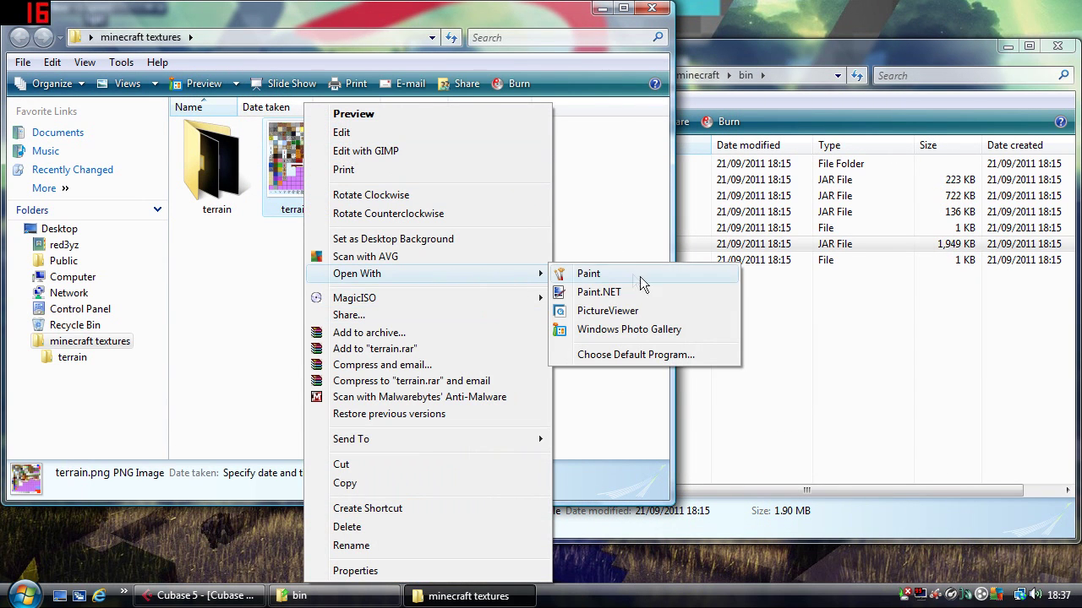
{"action": "left_click", "coordinate": [600, 291]}
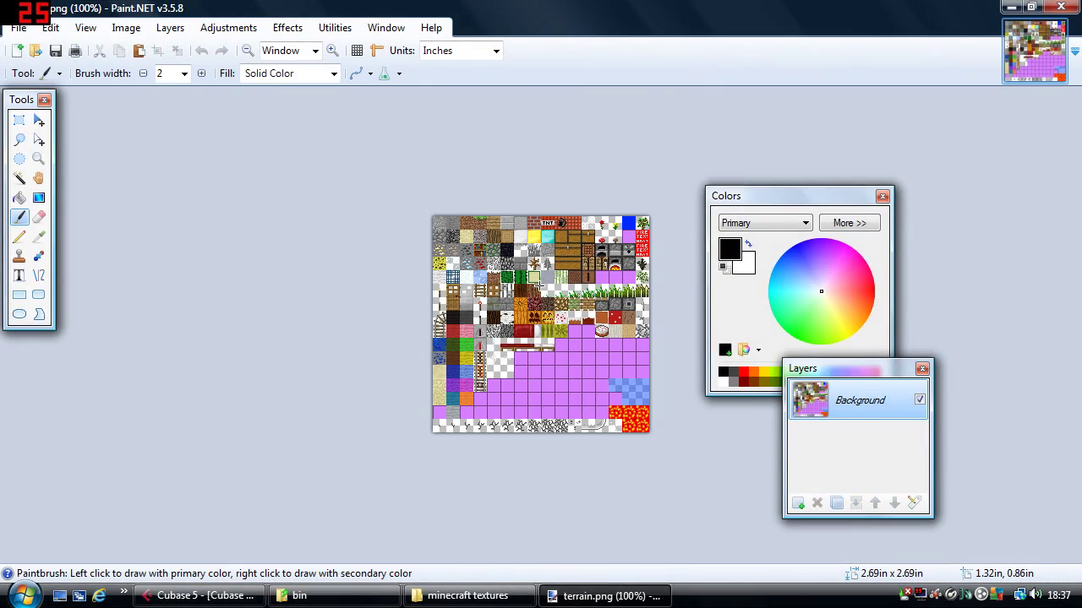
Zoom terrain.png to 2400% and scroll the canvas to the glass tile
{"action": "scroll", "coordinate": [539, 287], "scroll_direction": "up", "scroll_amount": 10, "text": "ctrl"}
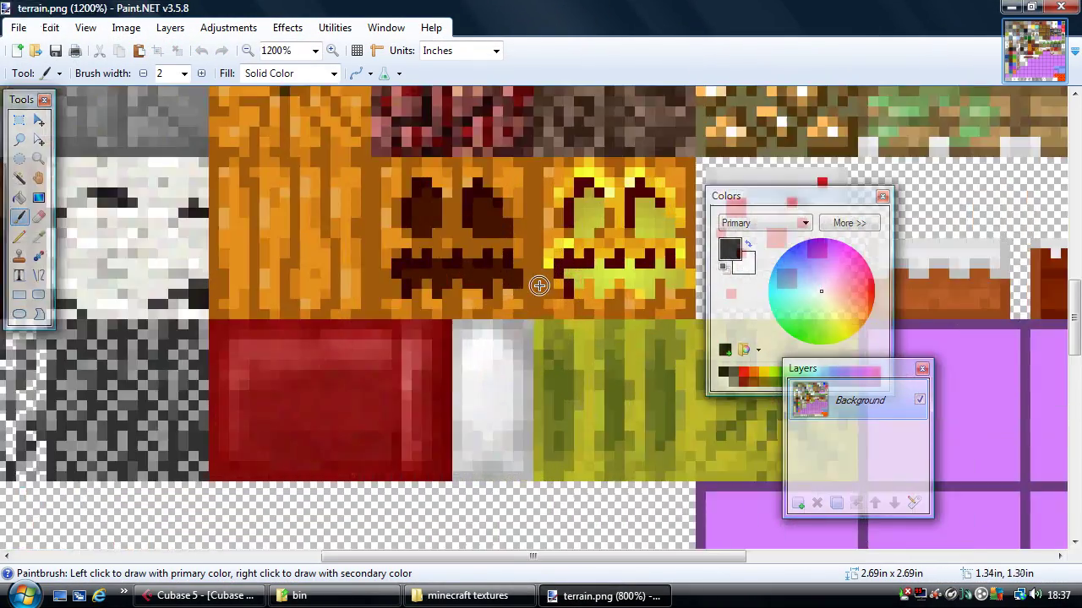
{"action": "left_click_drag", "start_coordinate": [532, 555], "coordinate": [188, 531]}
{"action": "left_click_drag", "start_coordinate": [1076, 328], "coordinate": [1077, 207]}
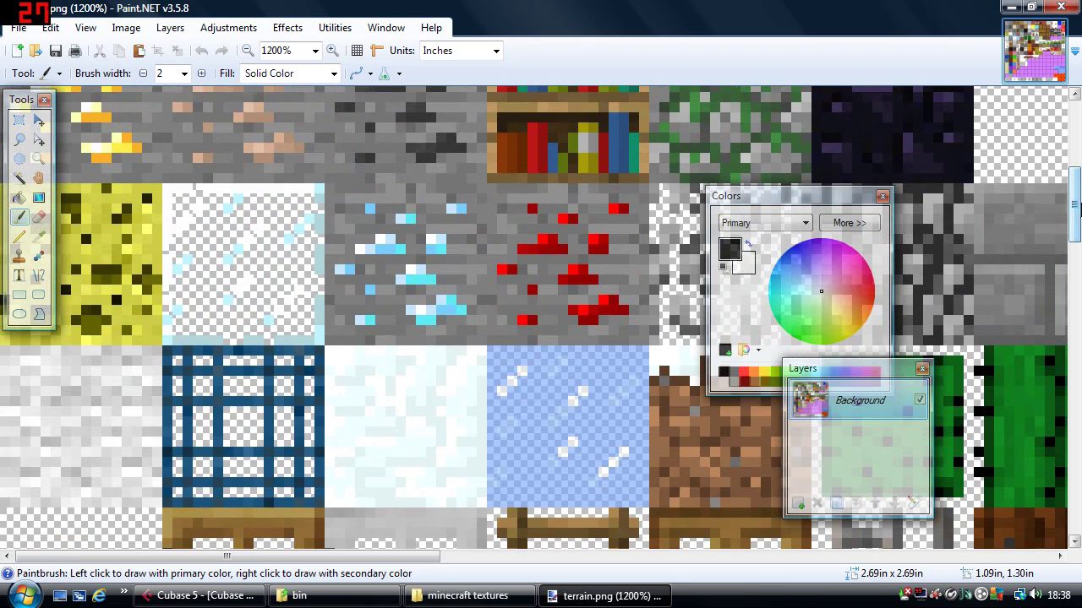
{"action": "scroll", "coordinate": [254, 318], "scroll_direction": "up", "scroll_amount": 1, "text": "ctrl"}
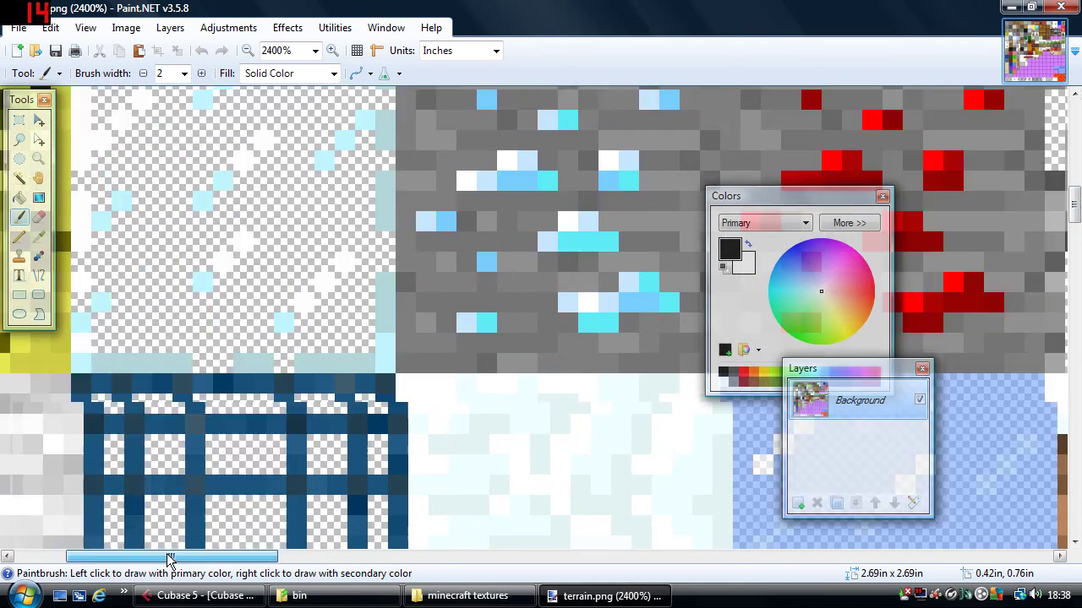
{"action": "left_click_drag", "start_coordinate": [169, 560], "coordinate": [117, 560]}
{"action": "left_click_drag", "start_coordinate": [1076, 209], "coordinate": [1076, 186]}
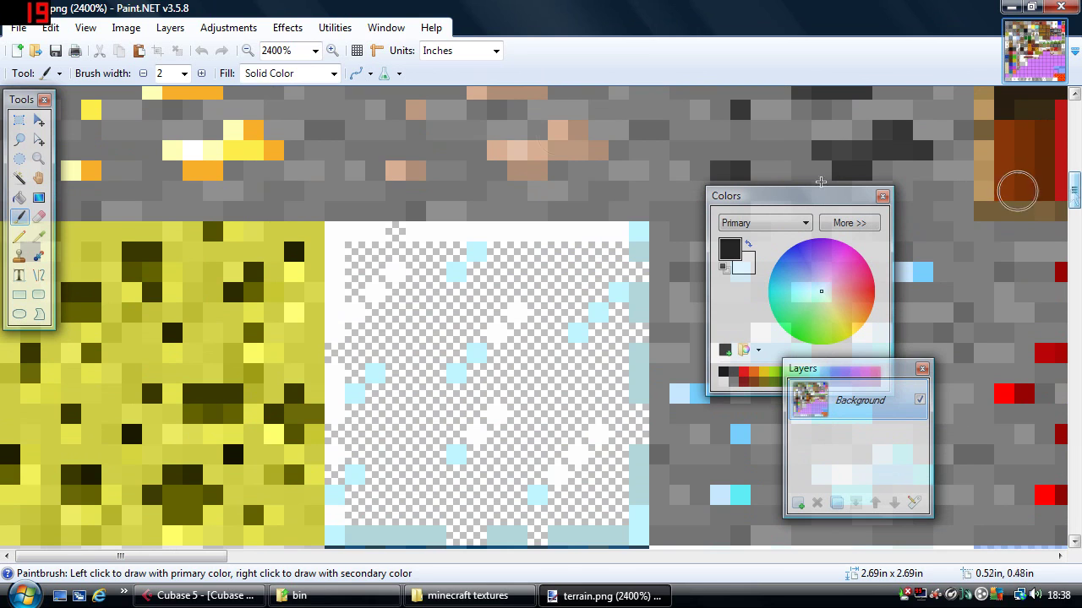
Delete a rectangular selection of the glass tile's interior, then undo the deletion
{"action": "left_click", "coordinate": [21, 121]}
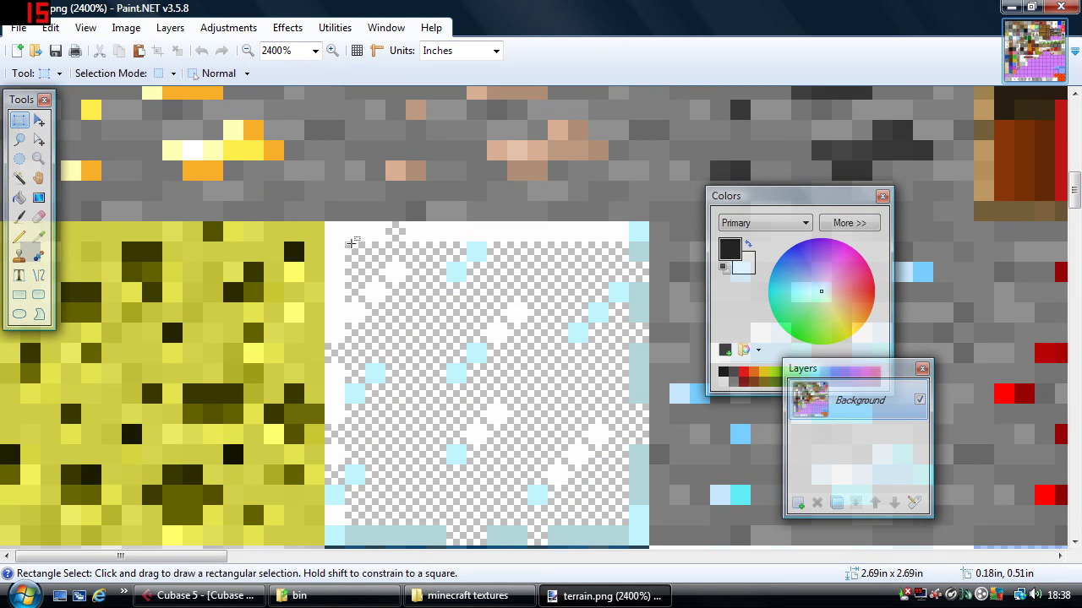
{"action": "left_click_drag", "start_coordinate": [361, 254], "coordinate": [623, 525]}
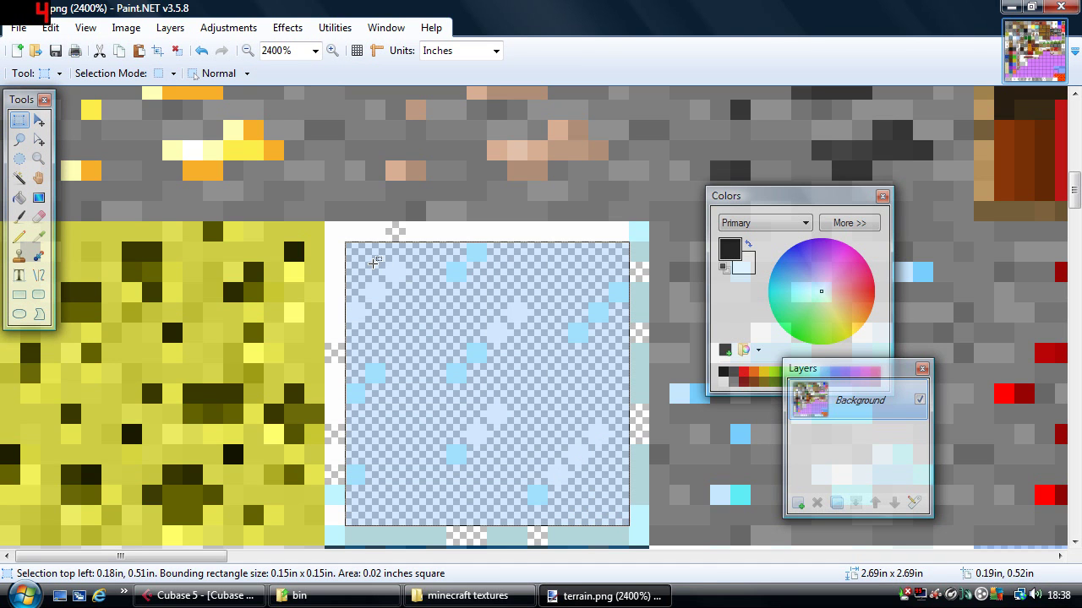
{"action": "key", "text": "Delete"}
{"action": "key", "text": "ctrl+z"}
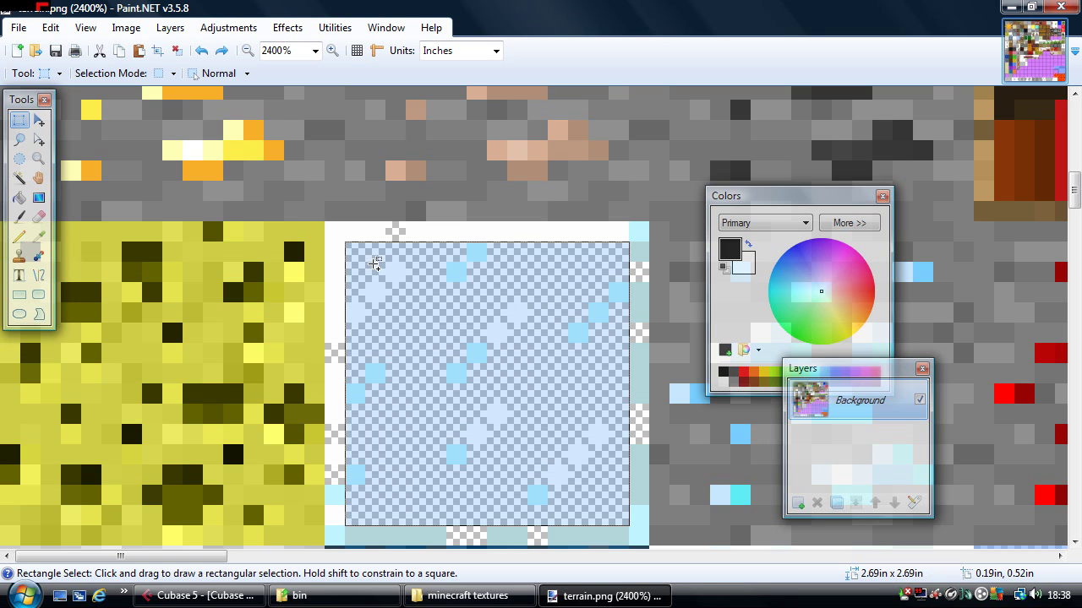
Switch to the Eraser with antialiasing disabled
{"action": "left_click", "coordinate": [39, 218]}
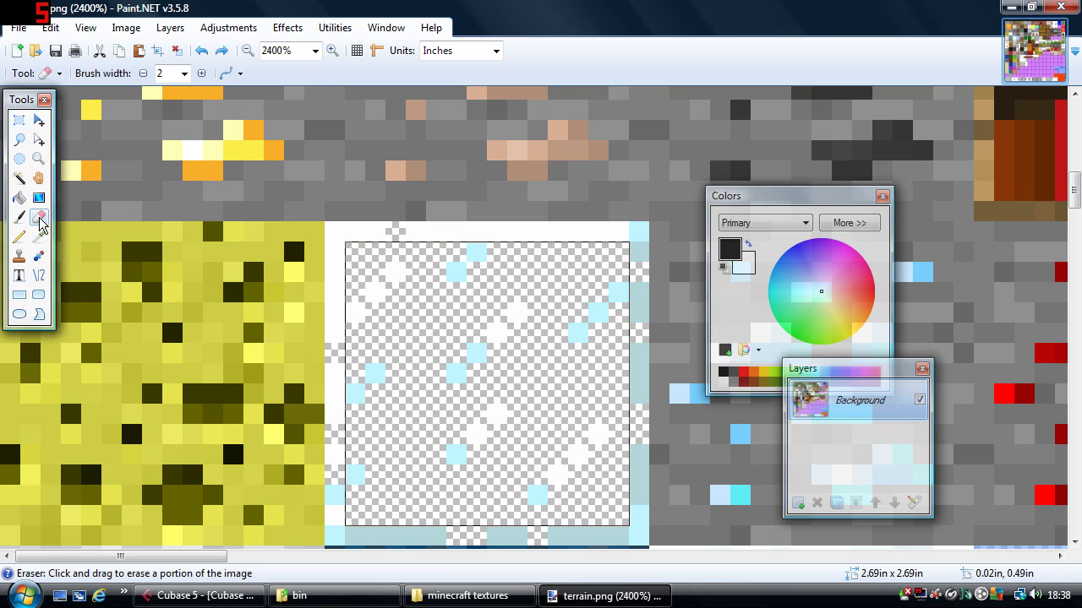
{"action": "left_click", "coordinate": [241, 75]}
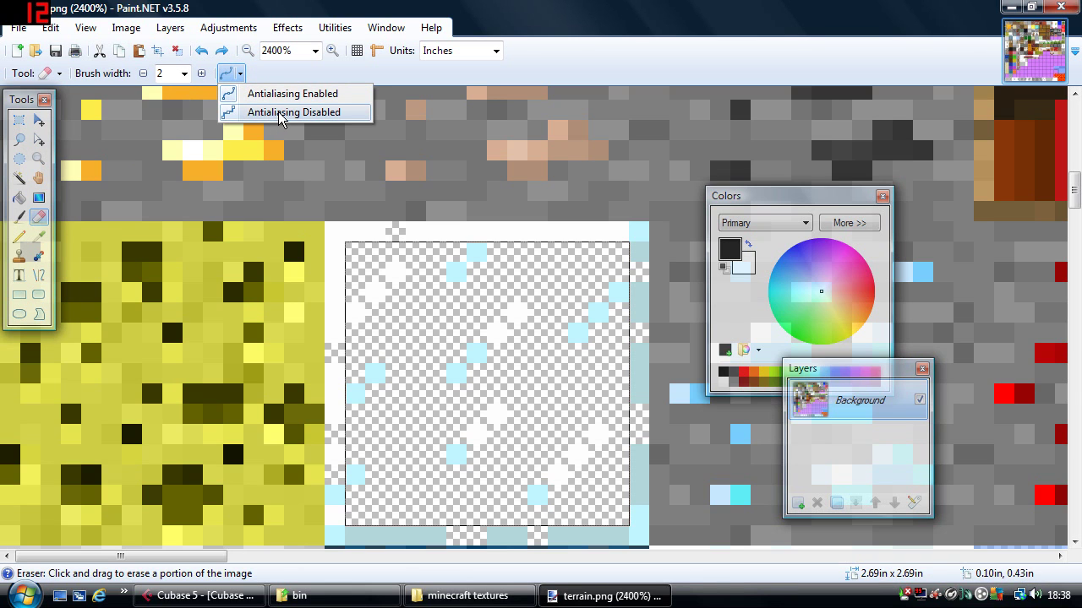
{"action": "left_click", "coordinate": [281, 119]}
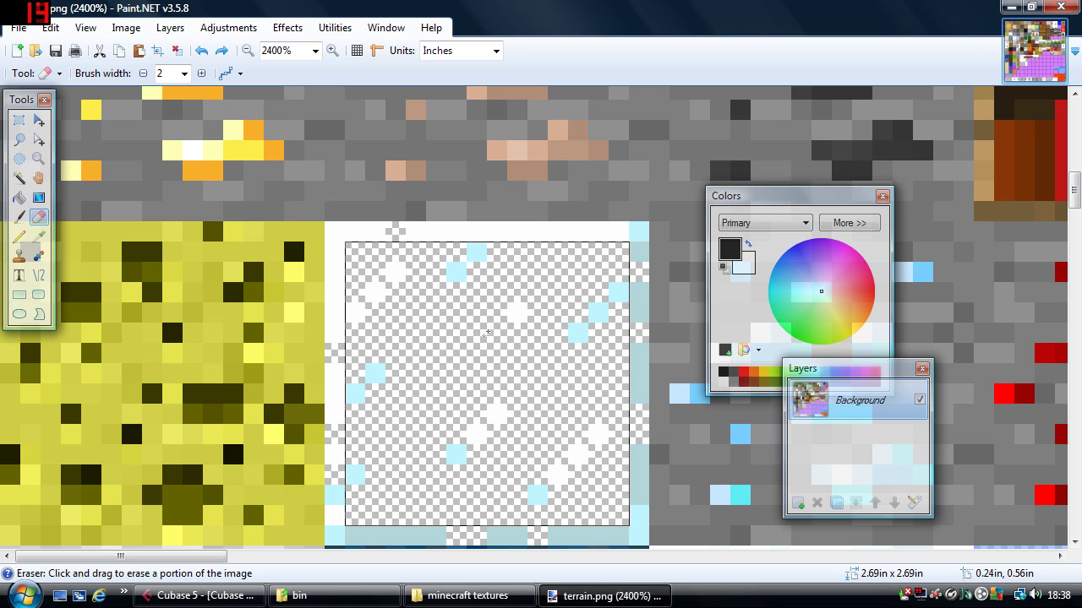
Draw a blue diagonal test line in the glass tile with the Pencil
{"action": "left_click", "coordinate": [777, 260]}
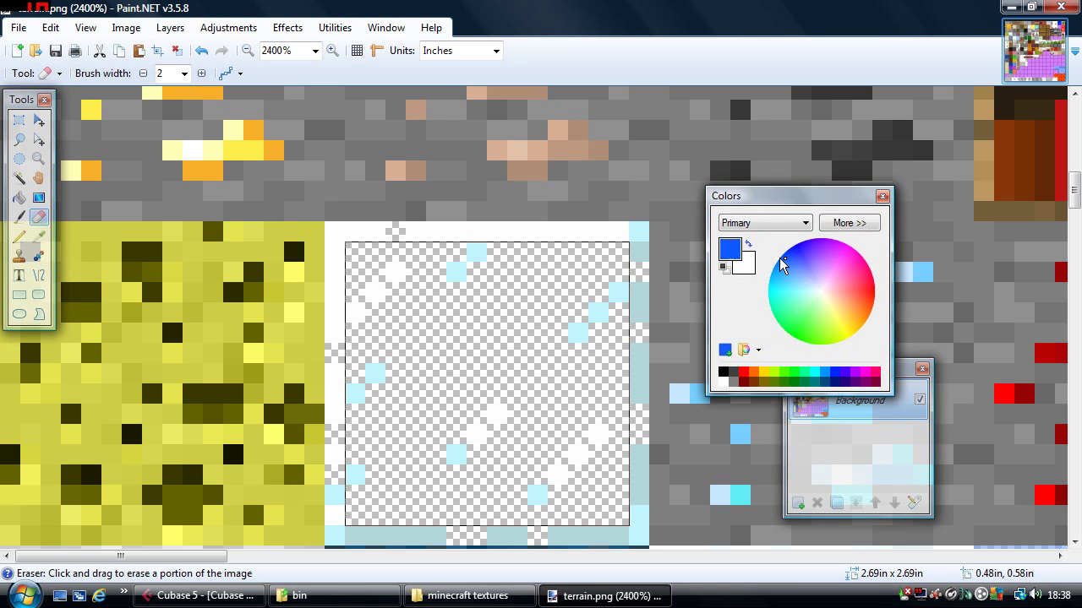
{"action": "left_click", "coordinate": [18, 236]}
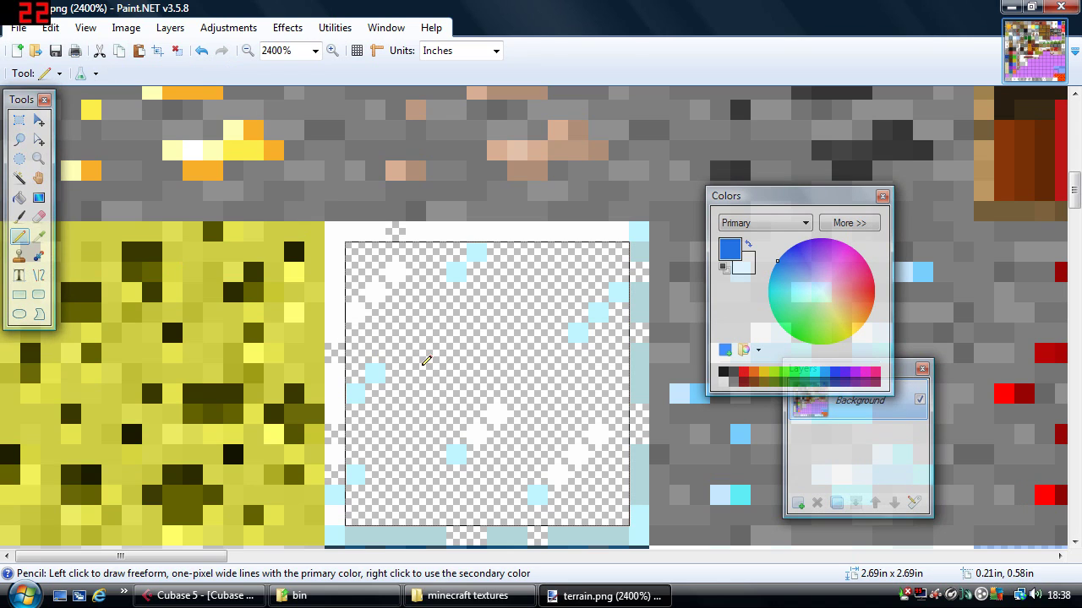
{"action": "left_click_drag", "start_coordinate": [457, 378], "coordinate": [528, 314]}
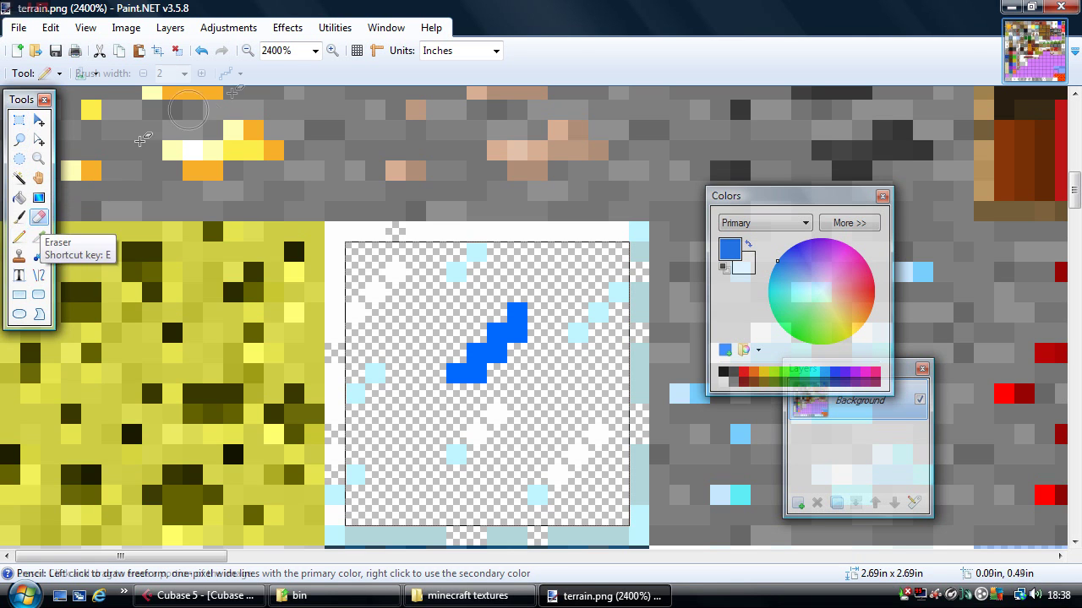
Fade the blue line with the antialiased Eraser, then disable eraser antialiasing again
{"action": "left_click", "coordinate": [38, 216]}
{"action": "left_click", "coordinate": [239, 74]}
{"action": "left_click", "coordinate": [254, 93]}
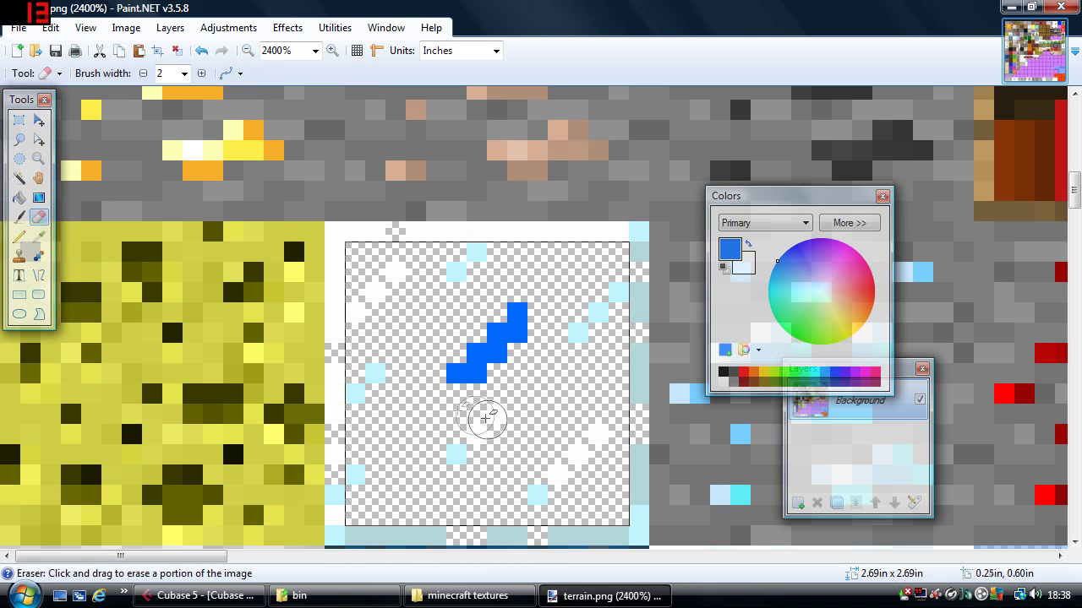
{"action": "left_click_drag", "start_coordinate": [454, 393], "coordinate": [459, 391]}
{"action": "left_click", "coordinate": [471, 378]}
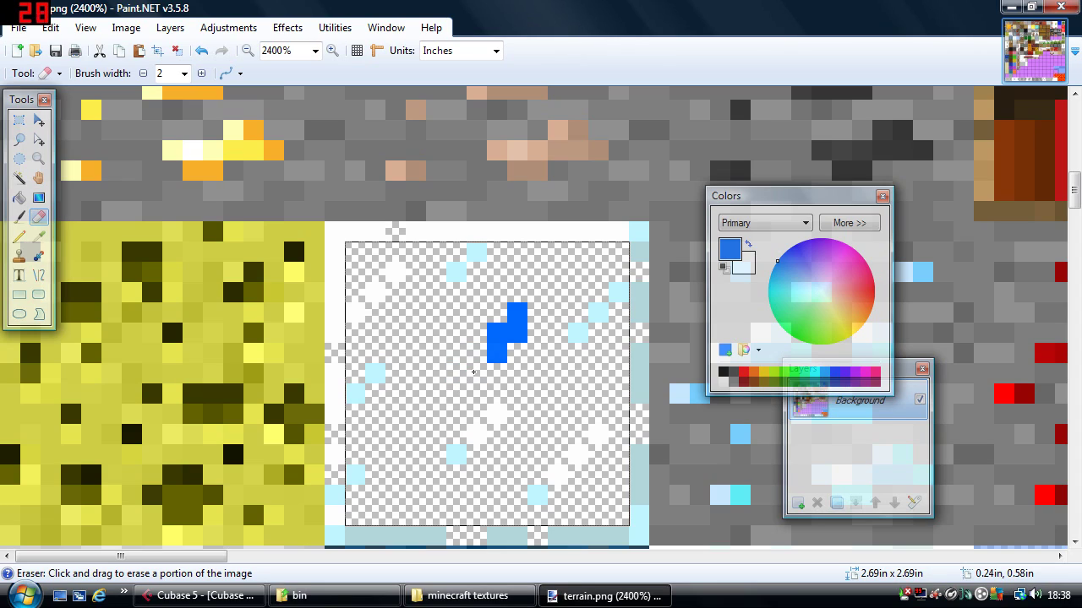
{"action": "left_click", "coordinate": [474, 372]}
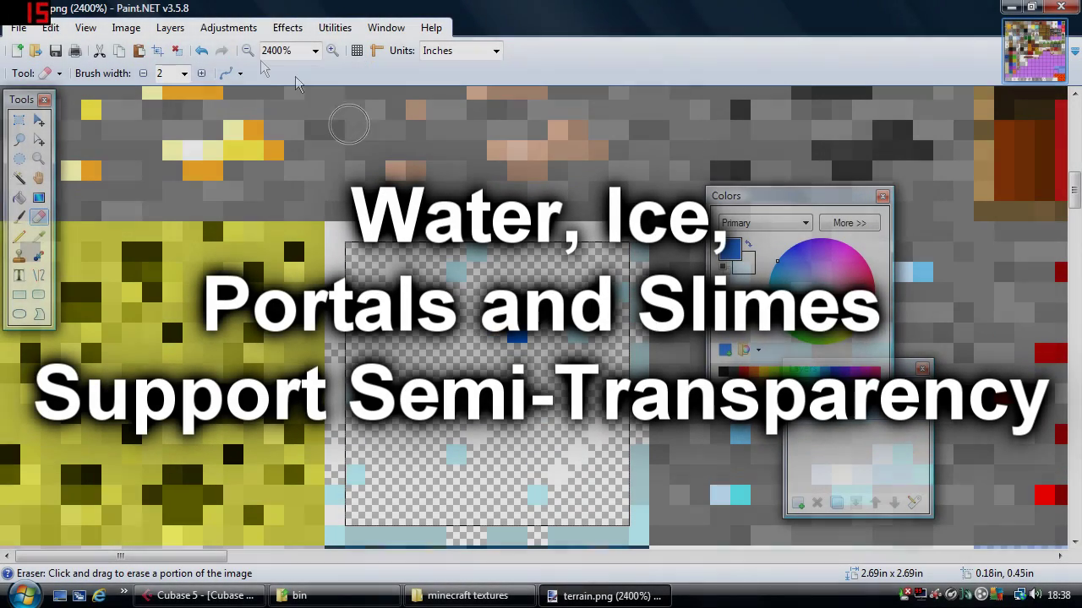
{"action": "left_click", "coordinate": [240, 74]}
{"action": "left_click", "coordinate": [245, 112]}
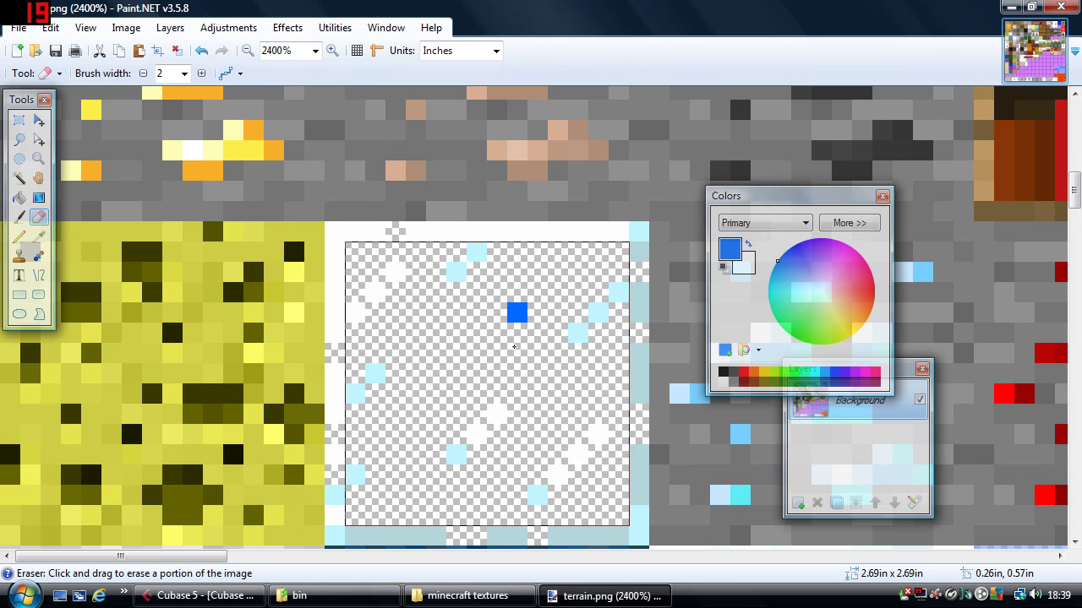
Rectangle-select the whole glass tile interior and delete its pale blue streaks
{"action": "left_click", "coordinate": [19, 120]}
{"action": "left_click", "coordinate": [360, 254]}
{"action": "left_click_drag", "start_coordinate": [344, 244], "coordinate": [613, 514]}
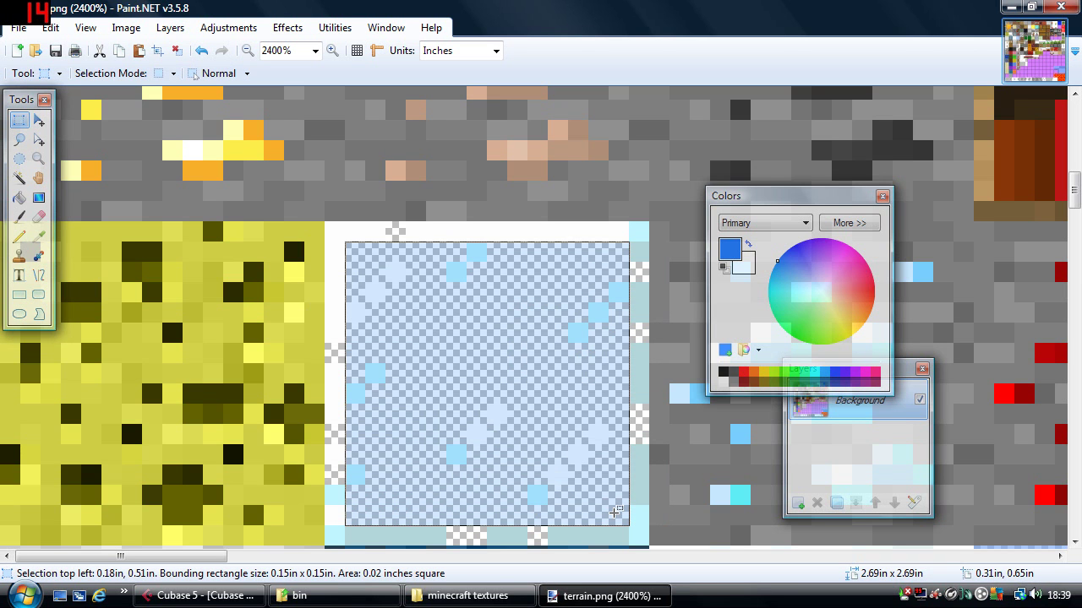
{"action": "key", "text": "Delete"}
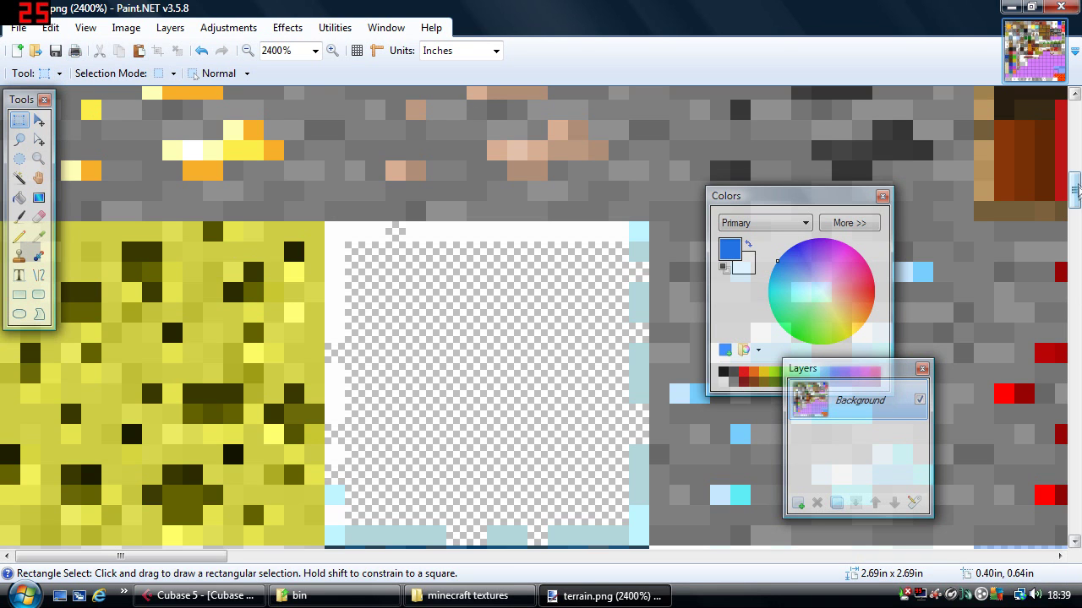
{"action": "scroll", "coordinate": [1075, 196], "scroll_direction": "up", "scroll_amount": 1}
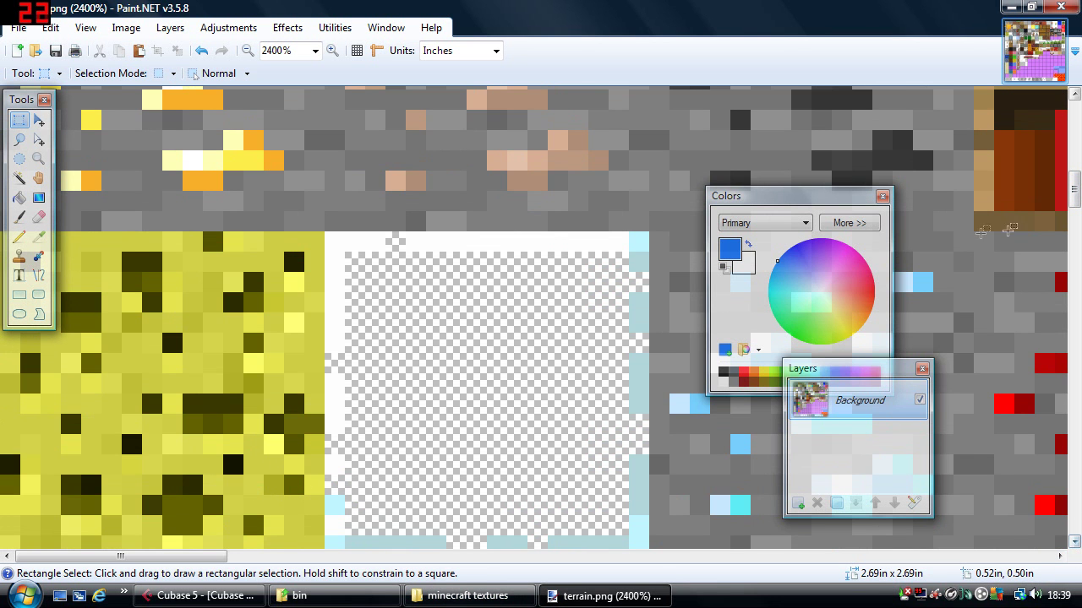
Move the view to the white birch bark tile and pick the one-pixel Pencil
{"action": "scroll", "coordinate": [906, 266], "scroll_direction": "down", "scroll_amount": 3}
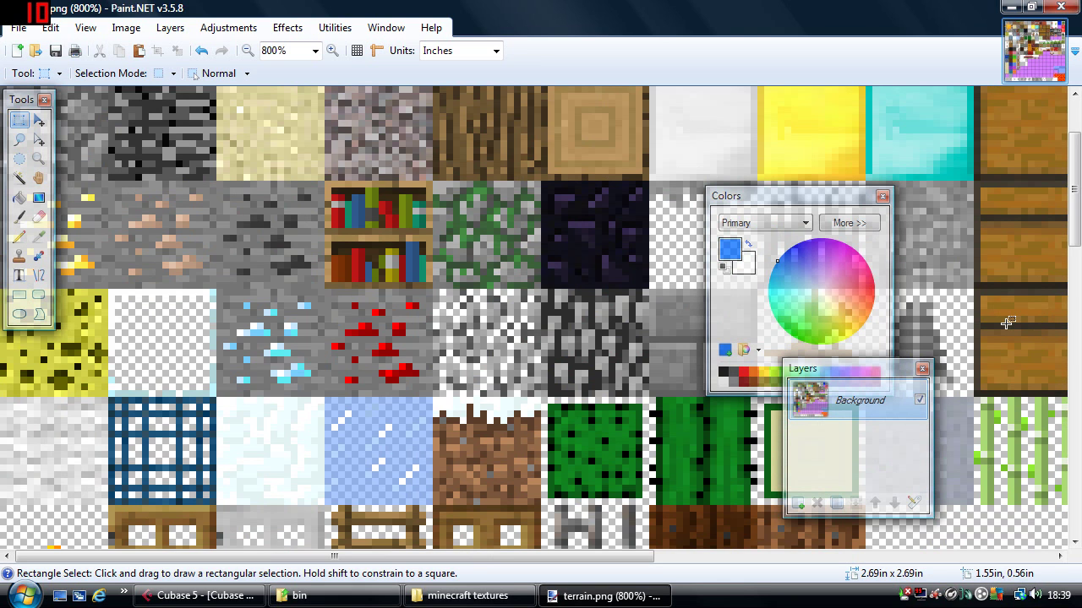
{"action": "scroll", "coordinate": [1007, 323], "scroll_direction": "down", "scroll_amount": 3}
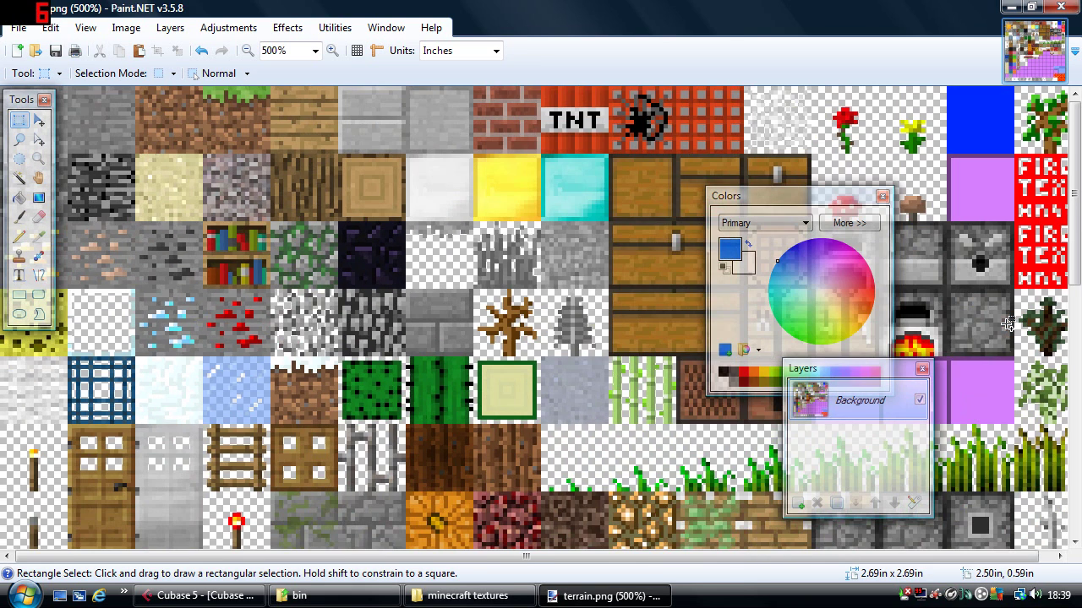
{"action": "scroll", "coordinate": [1006, 324], "scroll_direction": "down", "scroll_amount": 1}
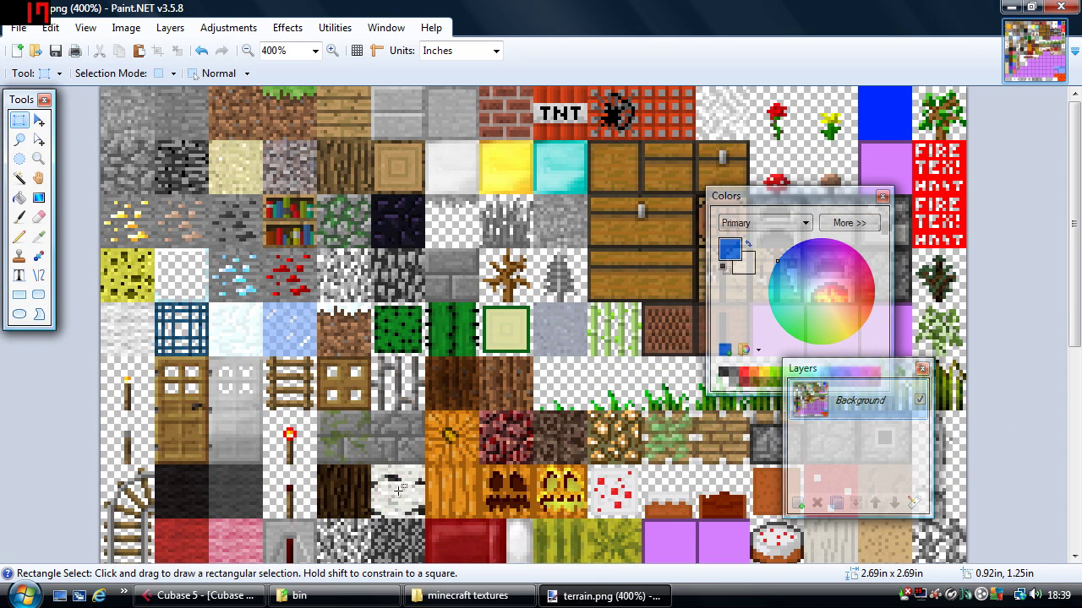
{"action": "scroll", "coordinate": [400, 489], "scroll_direction": "down", "scroll_amount": 3}
{"action": "scroll", "coordinate": [397, 464], "scroll_direction": "up", "scroll_amount": 8}
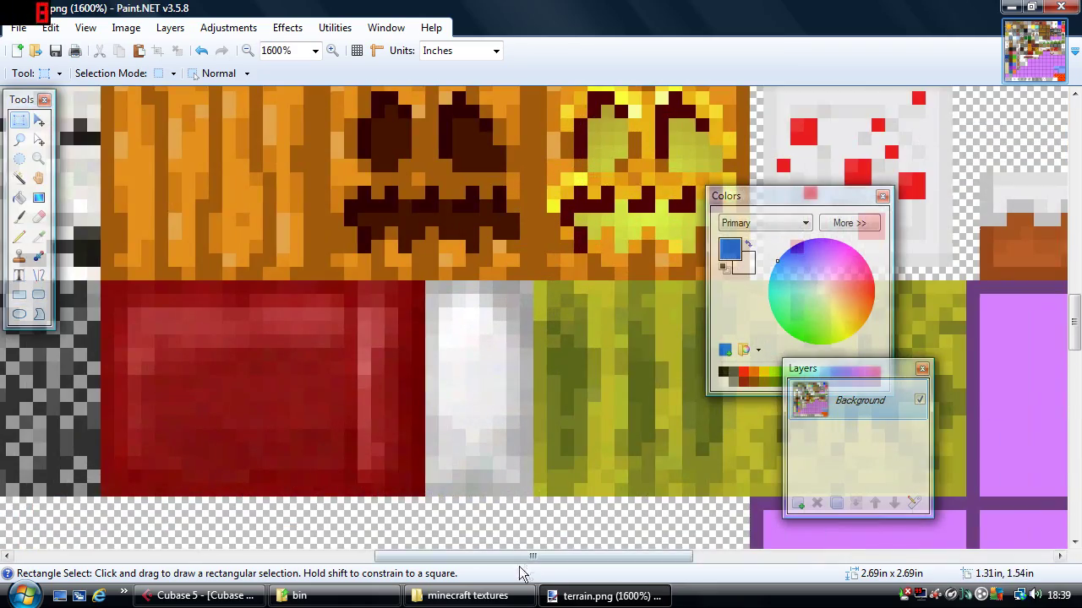
{"action": "left_click_drag", "start_coordinate": [520, 557], "coordinate": [399, 556]}
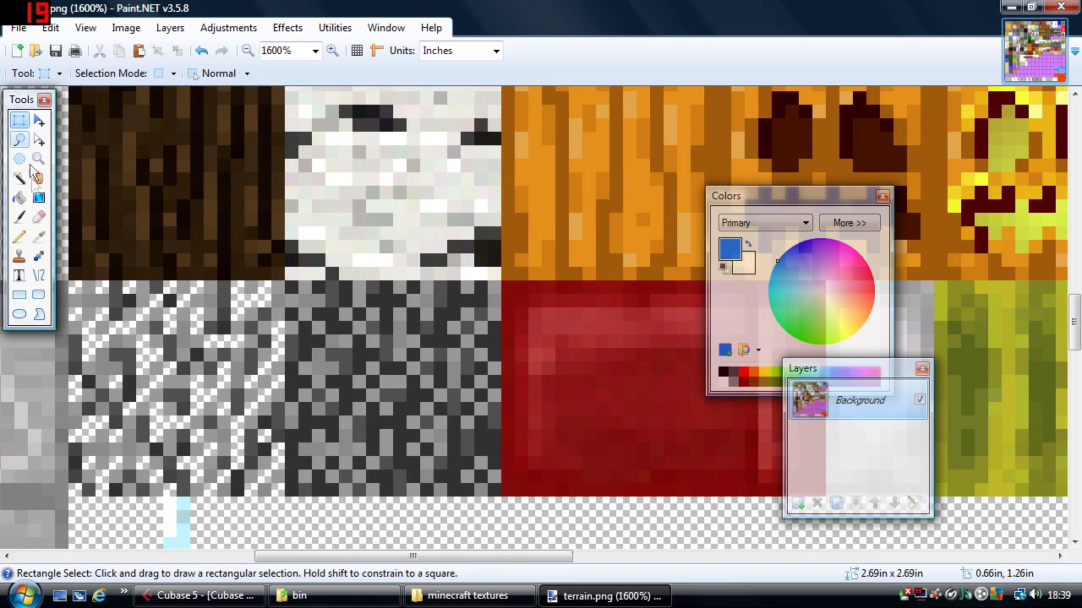
{"action": "left_click", "coordinate": [19, 236]}
Draw a green smile and red eyes on the birch bark, then choose dark brown for pupils
{"action": "left_click", "coordinate": [800, 320]}
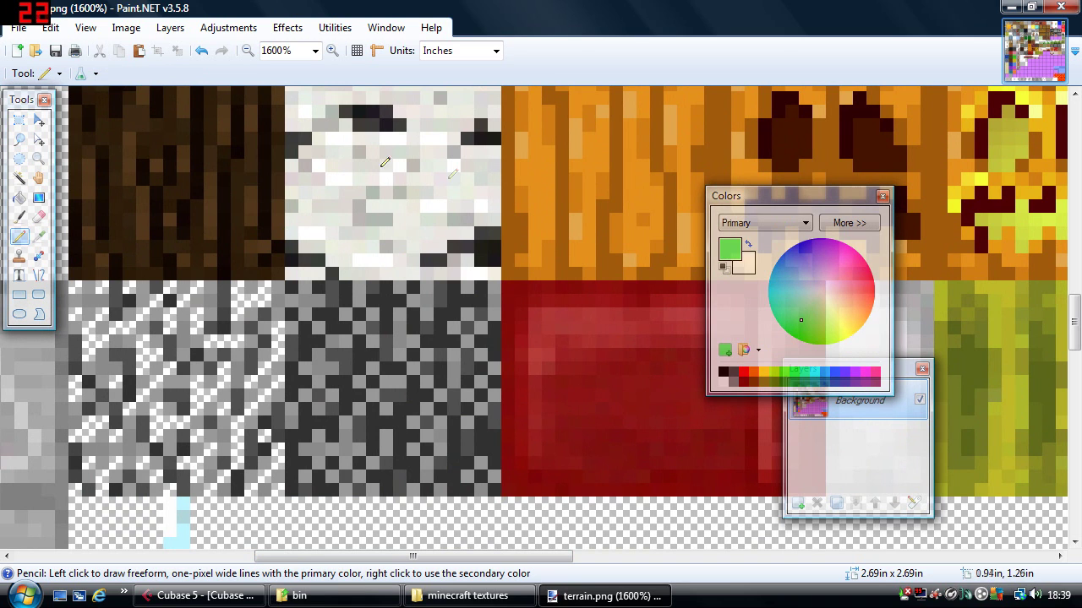
{"action": "mouse_move", "coordinate": [337, 203]}
{"action": "left_mouse_down"}
{"action": "mouse_move", "coordinate": [364, 224]}
{"action": "mouse_move", "coordinate": [416, 226]}
{"action": "mouse_move", "coordinate": [440, 205]}
{"action": "left_mouse_up"}
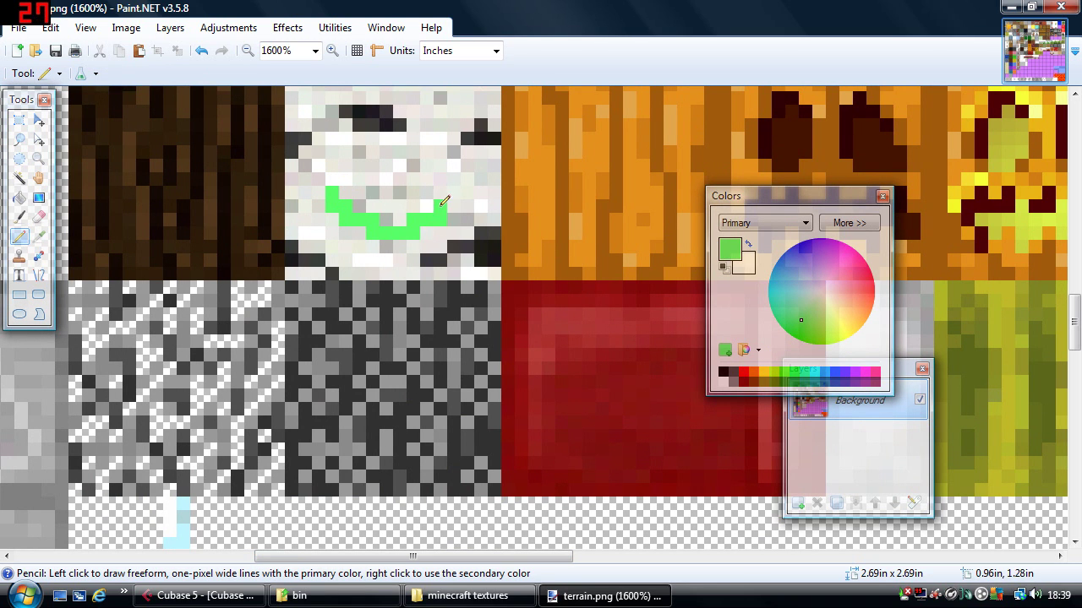
{"action": "left_click", "coordinate": [874, 283]}
{"action": "mouse_move", "coordinate": [373, 151]}
{"action": "left_mouse_down"}
{"action": "mouse_move", "coordinate": [373, 166]}
{"action": "mouse_move", "coordinate": [371, 141]}
{"action": "mouse_move", "coordinate": [425, 155]}
{"action": "mouse_move", "coordinate": [398, 179]}
{"action": "mouse_move", "coordinate": [413, 160]}
{"action": "left_mouse_up"}
{"action": "mouse_move", "coordinate": [356, 135]}
{"action": "left_mouse_down"}
{"action": "mouse_move", "coordinate": [333, 147]}
{"action": "mouse_move", "coordinate": [350, 150]}
{"action": "left_mouse_up"}
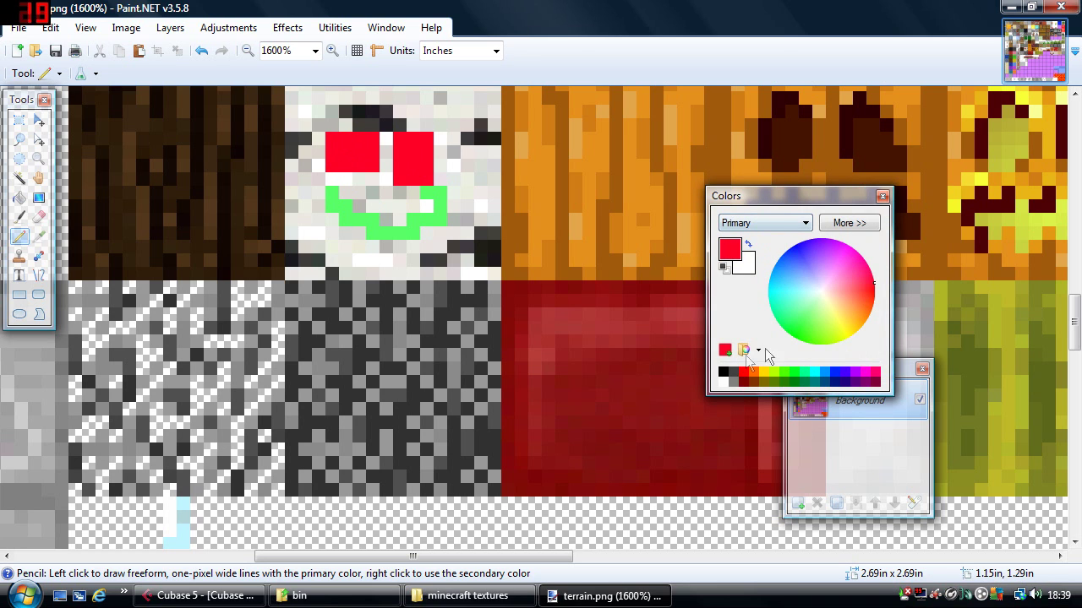
{"action": "left_click", "coordinate": [724, 381]}
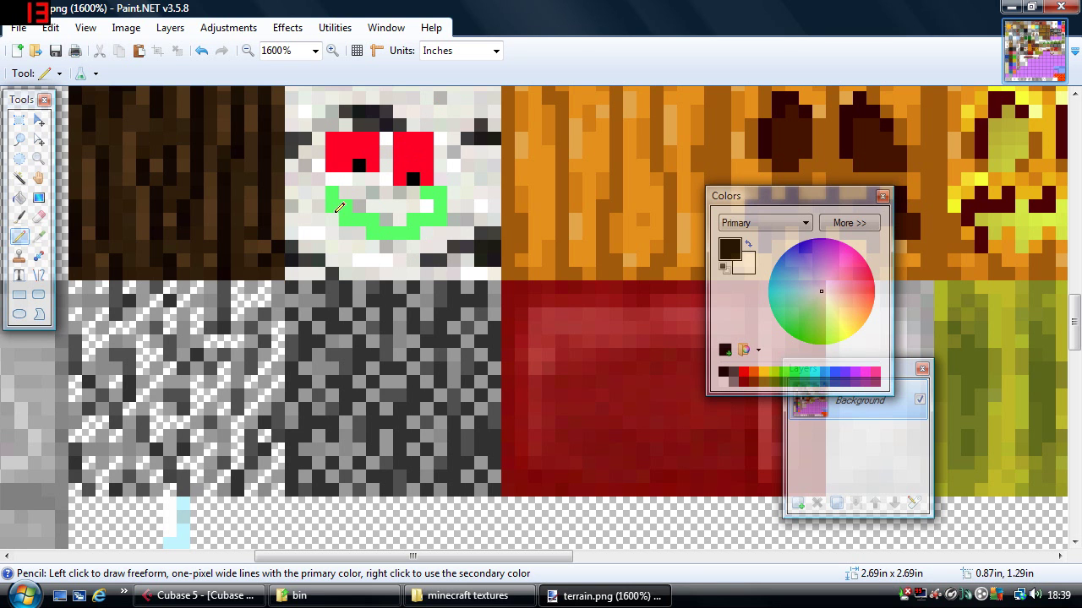
Save terrain.png with the default PNG settings and close Paint.NET
{"action": "left_click", "coordinate": [57, 51]}
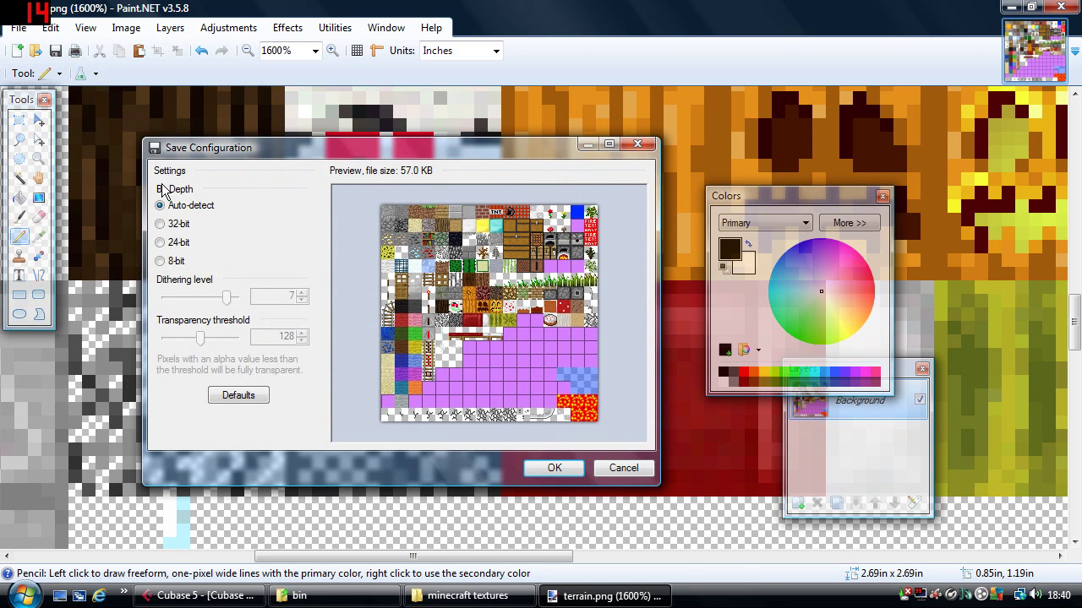
{"action": "left_click", "coordinate": [554, 470]}
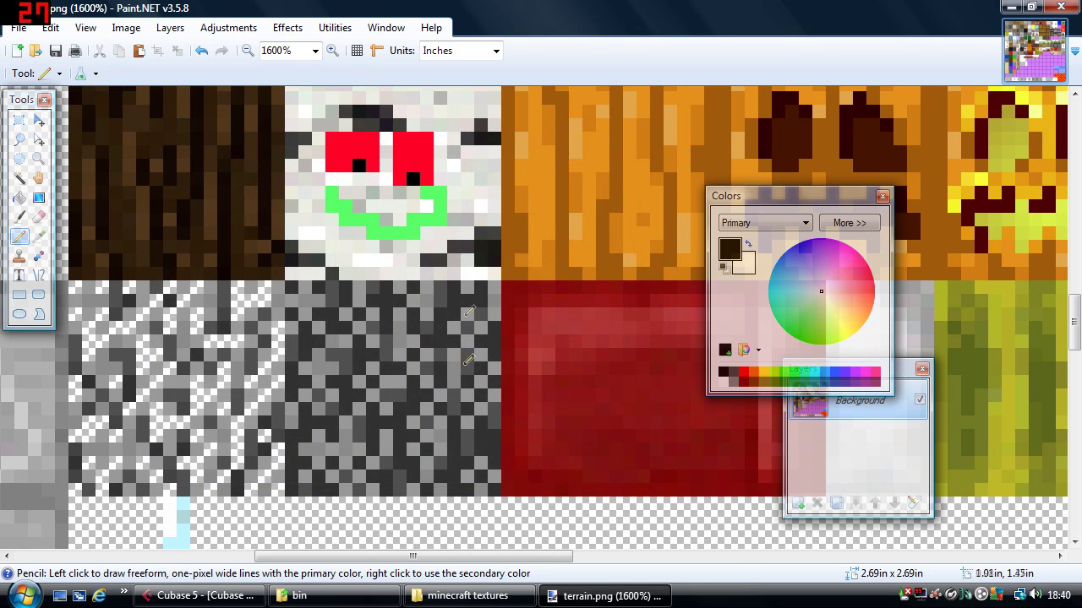
{"action": "left_click", "coordinate": [1060, 6]}
Open sun.png from the terrain folder with Paint.NET via Open With
{"action": "double_click", "coordinate": [227, 167]}
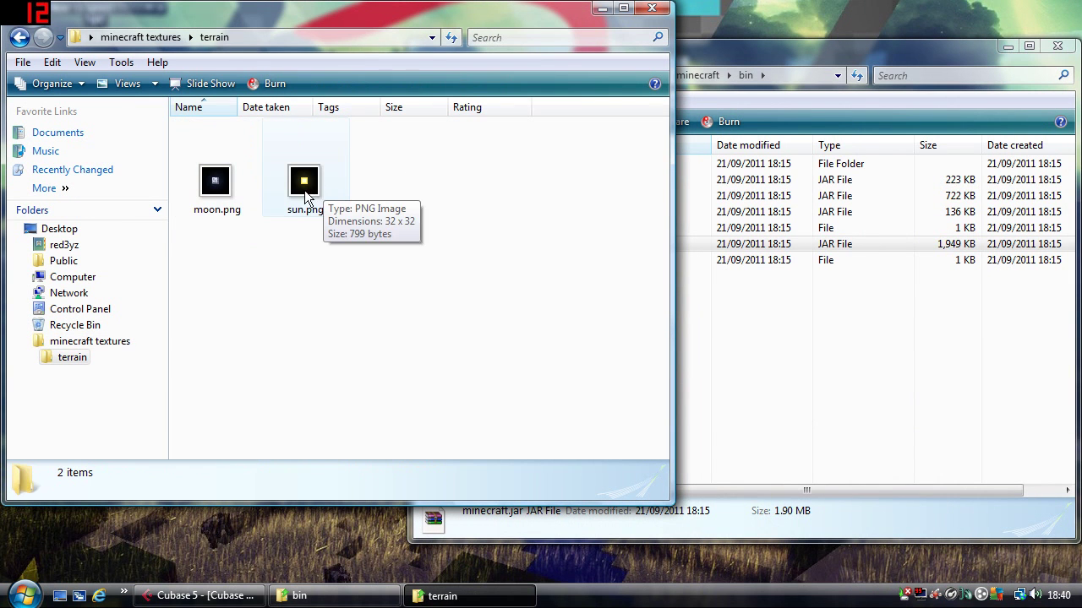
{"action": "right_click", "coordinate": [309, 187]}
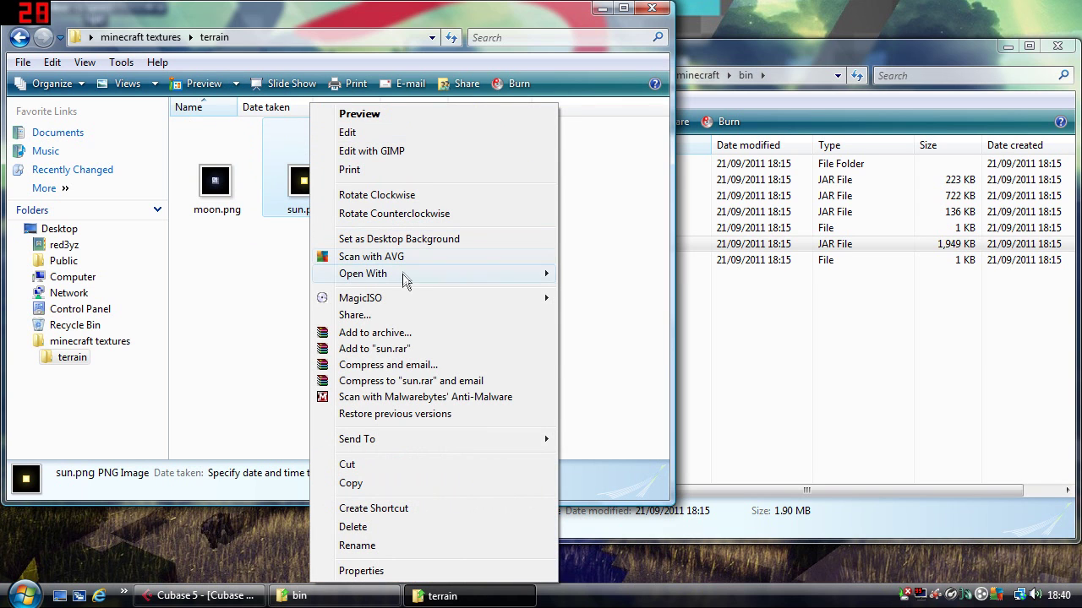
{"action": "mouse_move", "coordinate": [429, 271]}
{"action": "left_click", "coordinate": [628, 292]}
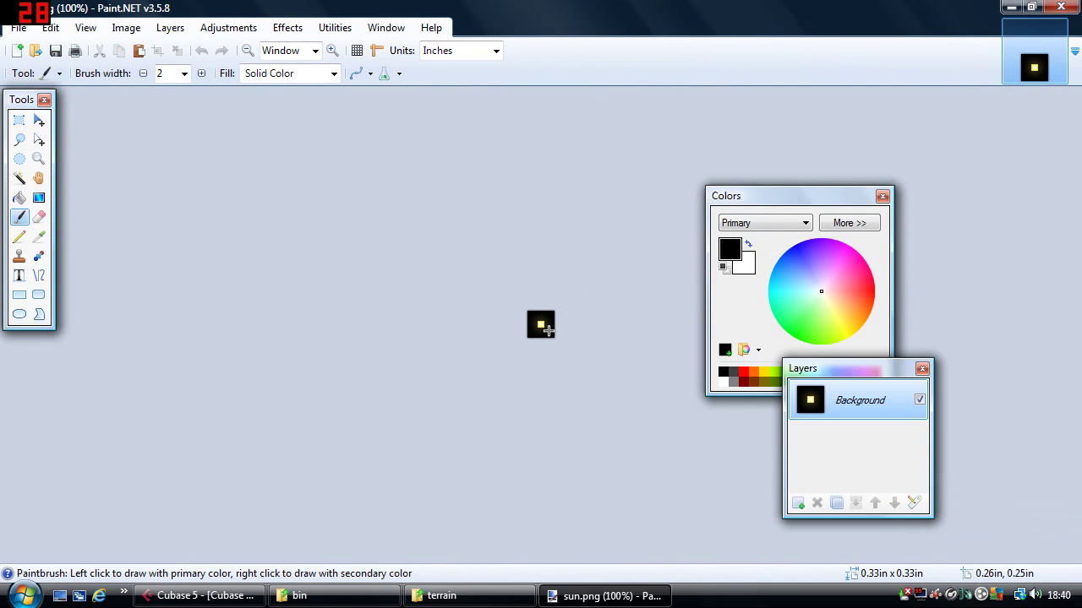
Paint test green strokes on the sun in a deep green, then undo them
{"action": "scroll", "coordinate": [549, 330], "scroll_direction": "up", "scroll_amount": 12}
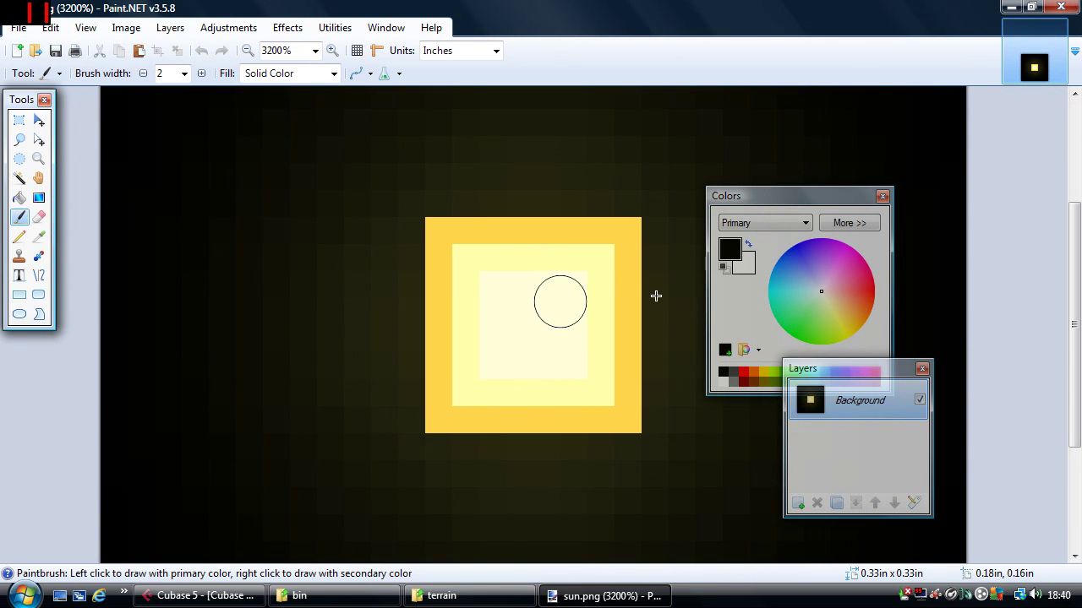
{"action": "left_click", "coordinate": [784, 310]}
{"action": "left_click_drag", "start_coordinate": [783, 310], "coordinate": [783, 315]}
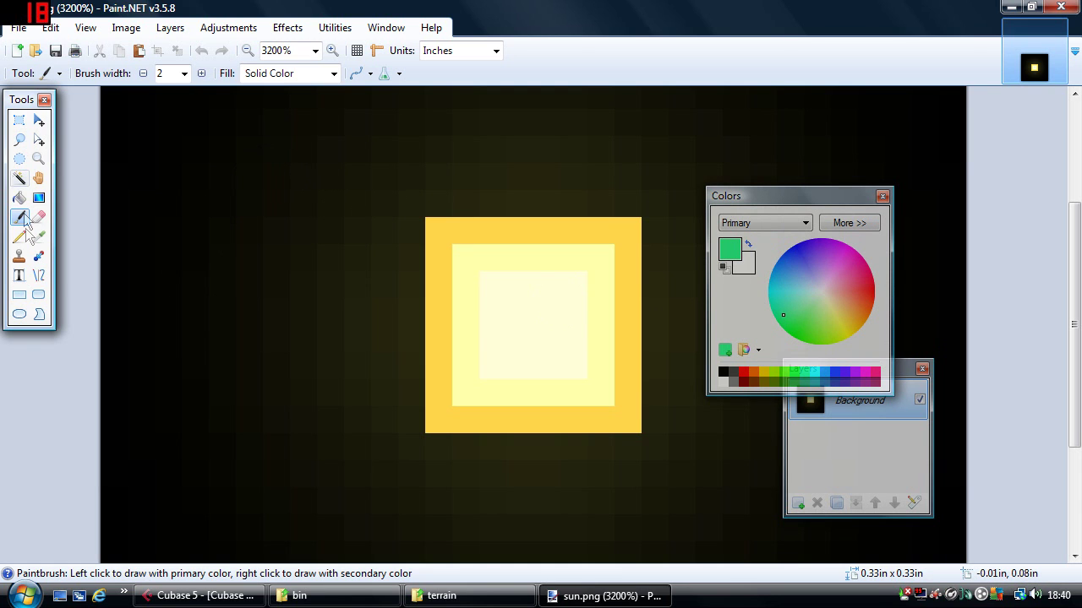
{"action": "left_click_drag", "start_coordinate": [437, 307], "coordinate": [463, 292]}
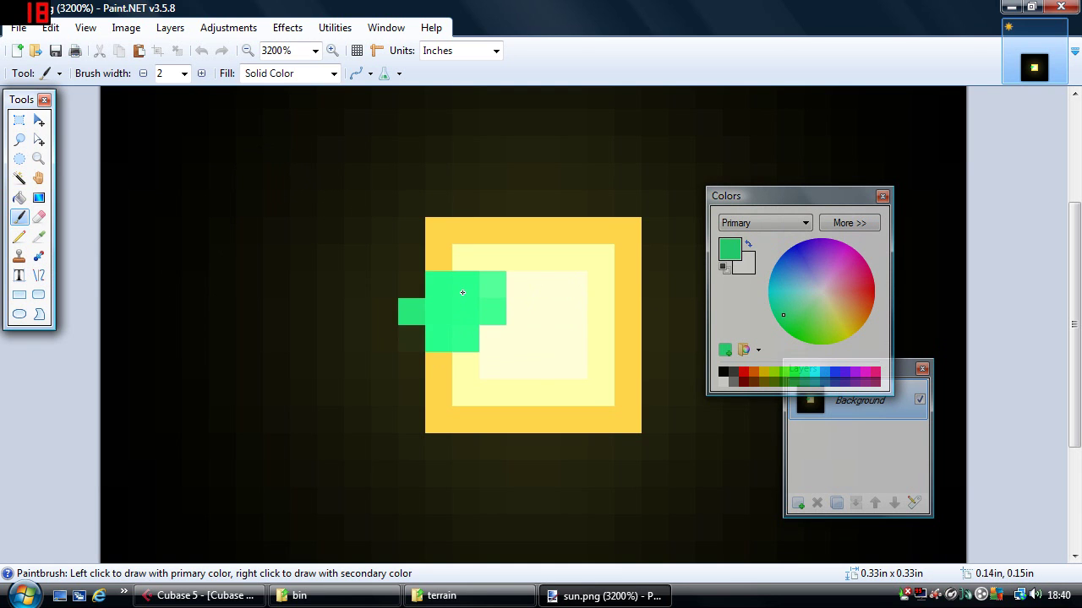
{"action": "left_click", "coordinate": [413, 333]}
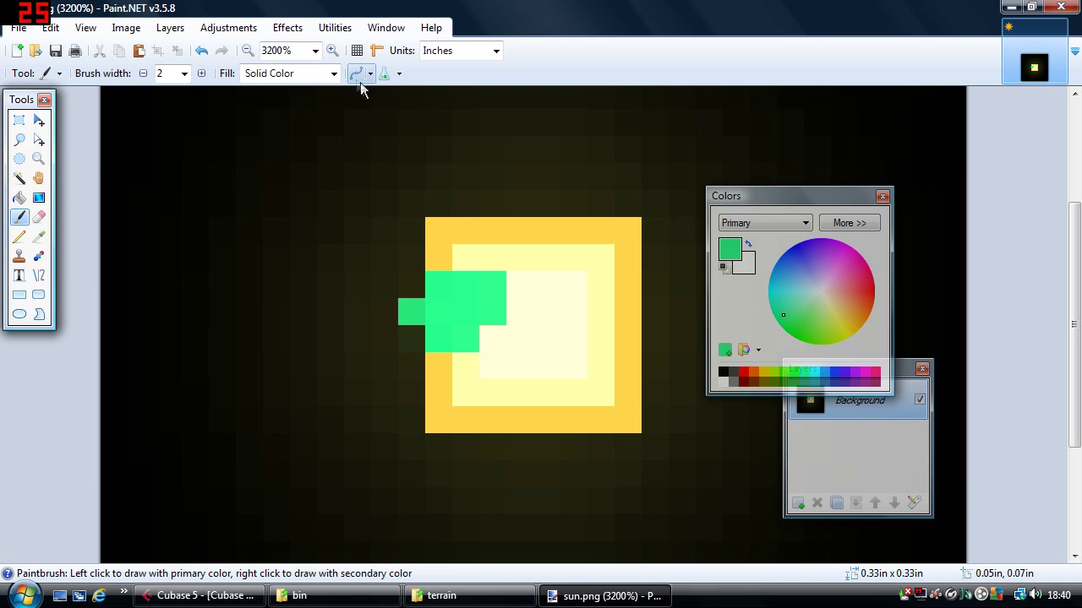
{"action": "key", "text": "ctrl+z"}
{"action": "key", "text": "ctrl+z"}
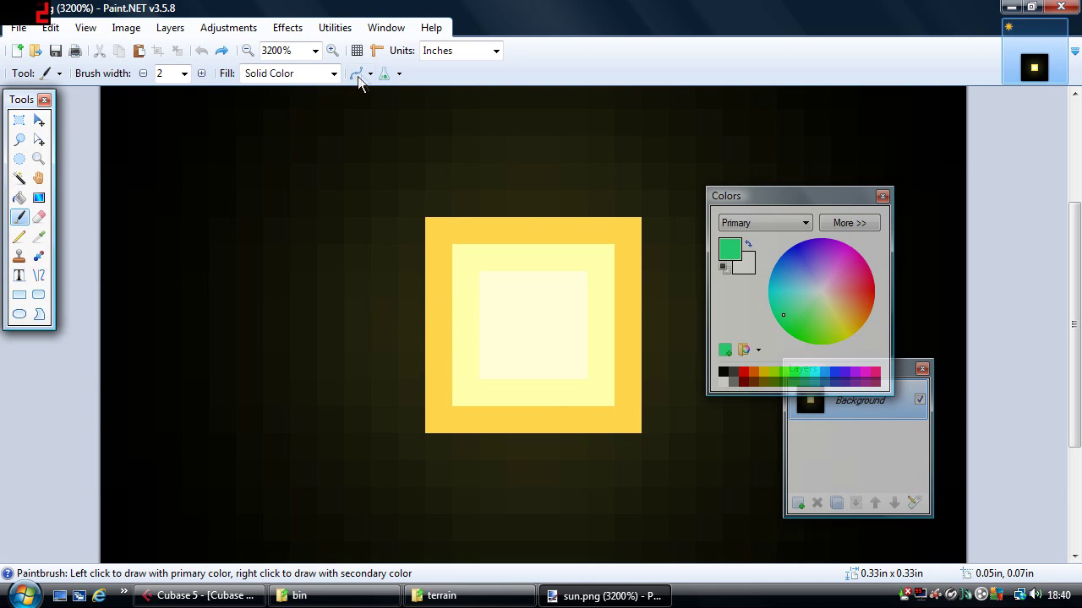
Set the brush's antialiasing to disabled
{"action": "left_click", "coordinate": [357, 76]}
{"action": "left_click", "coordinate": [397, 111]}
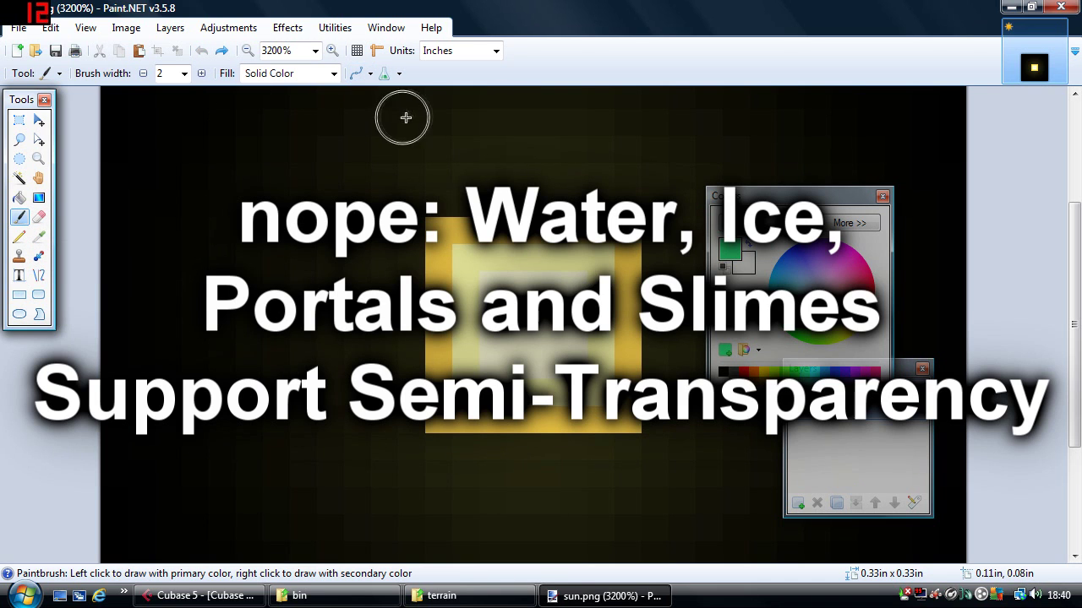
{"action": "left_click", "coordinate": [369, 74]}
{"action": "left_click", "coordinate": [397, 112]}
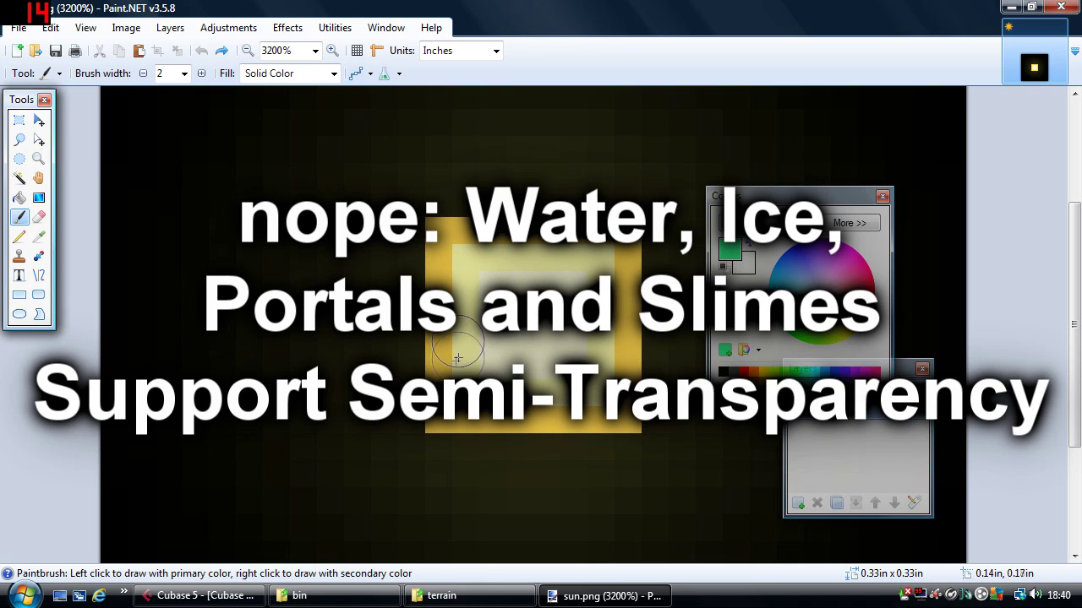
Paint green, blue, teal and pink blocks across the sun sprite
{"action": "left_click", "coordinate": [457, 292]}
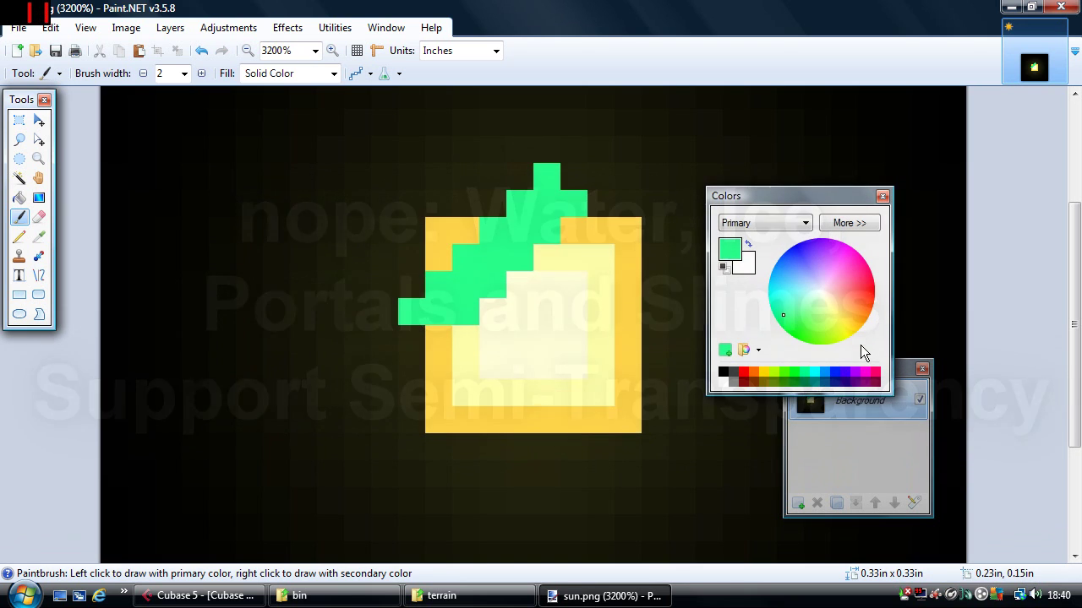
{"action": "key", "text": "ctrl+z"}
{"action": "key", "text": "ctrl+z"}
{"action": "key", "text": "ctrl+z"}
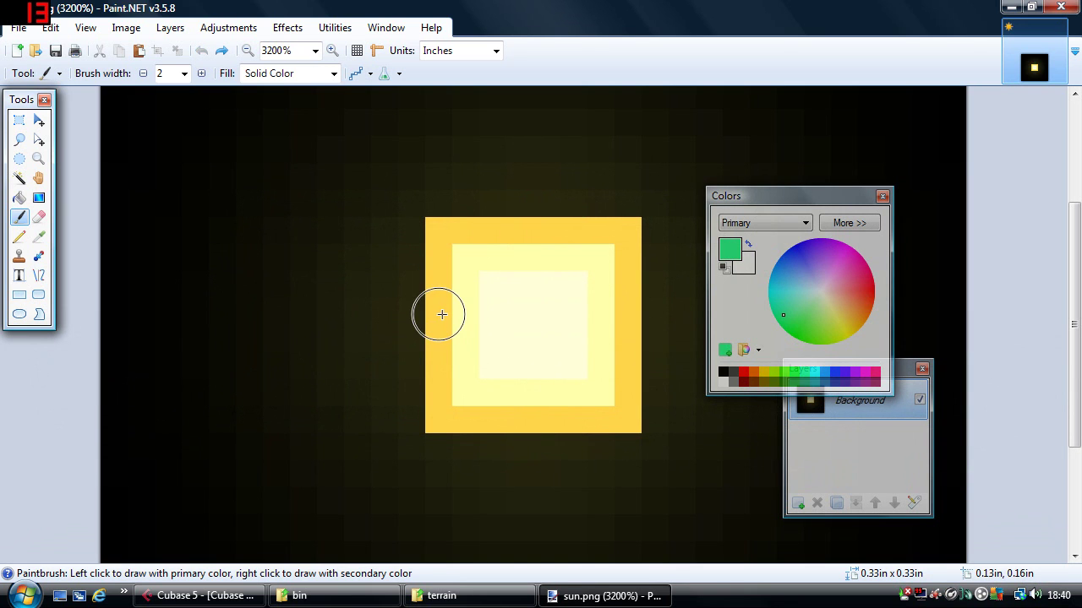
{"action": "mouse_move", "coordinate": [437, 310]}
{"action": "left_mouse_down"}
{"action": "mouse_move", "coordinate": [493, 285]}
{"action": "mouse_move", "coordinate": [486, 251]}
{"action": "left_mouse_up"}
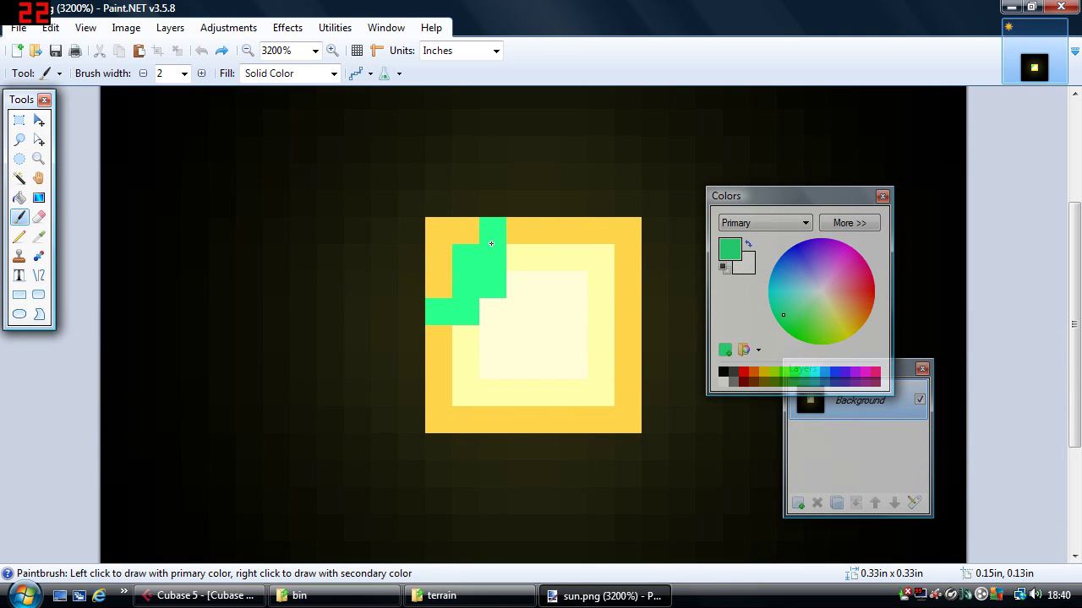
{"action": "left_click", "coordinate": [867, 292]}
{"action": "left_click", "coordinate": [794, 243]}
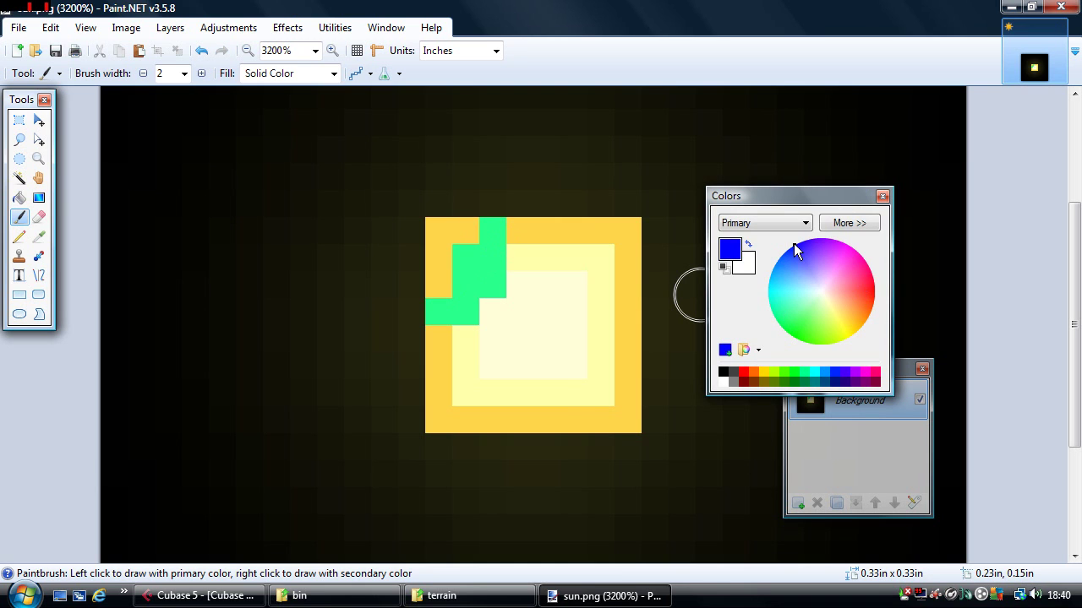
{"action": "mouse_move", "coordinate": [586, 394]}
{"action": "left_mouse_down"}
{"action": "mouse_move", "coordinate": [622, 409]}
{"action": "mouse_move", "coordinate": [585, 398]}
{"action": "left_mouse_up"}
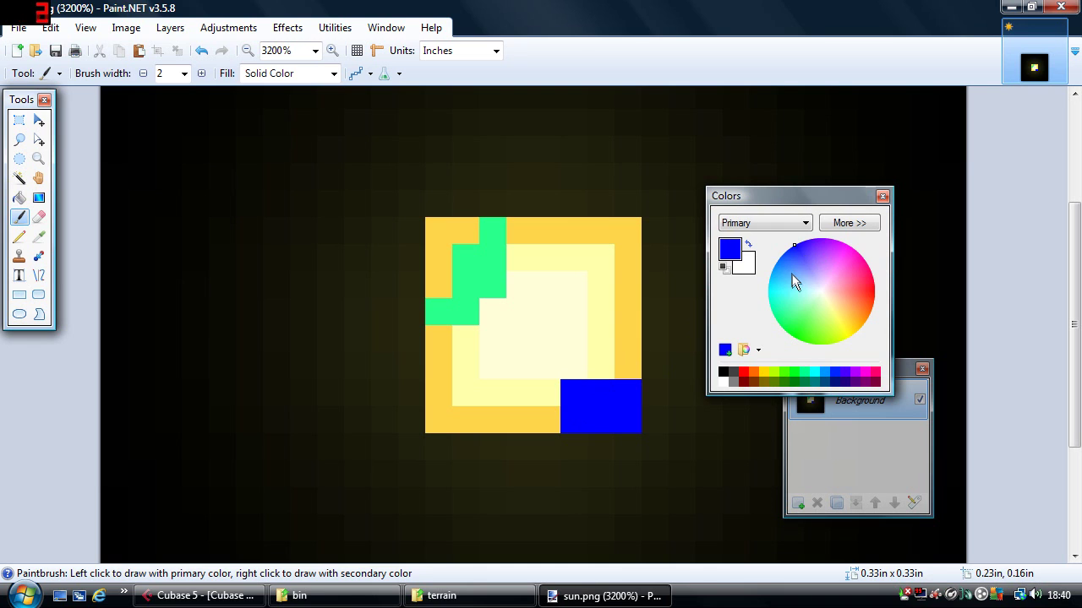
{"action": "left_click", "coordinate": [778, 297]}
{"action": "left_click", "coordinate": [534, 322]}
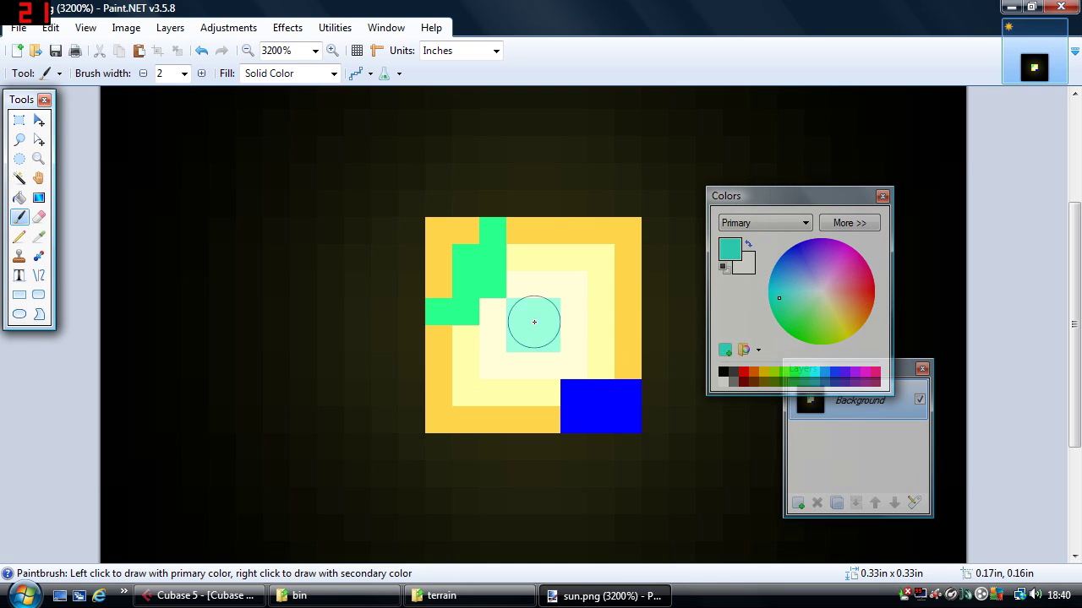
{"action": "left_click", "coordinate": [859, 284]}
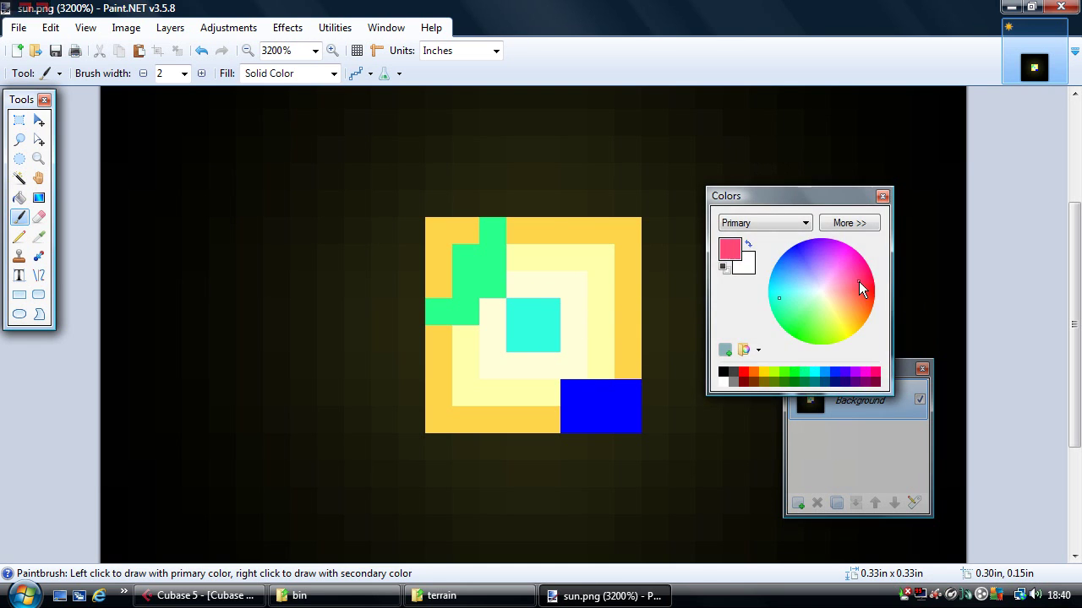
{"action": "left_click", "coordinate": [464, 399]}
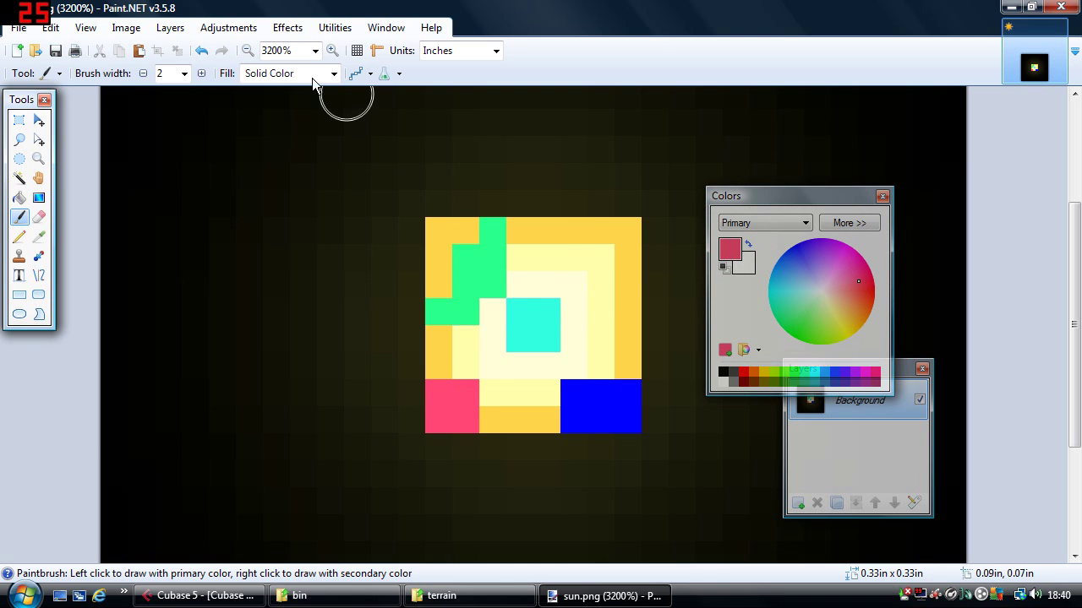
Save sun.png as PNG and close Paint.NET
{"action": "left_click", "coordinate": [55, 51]}
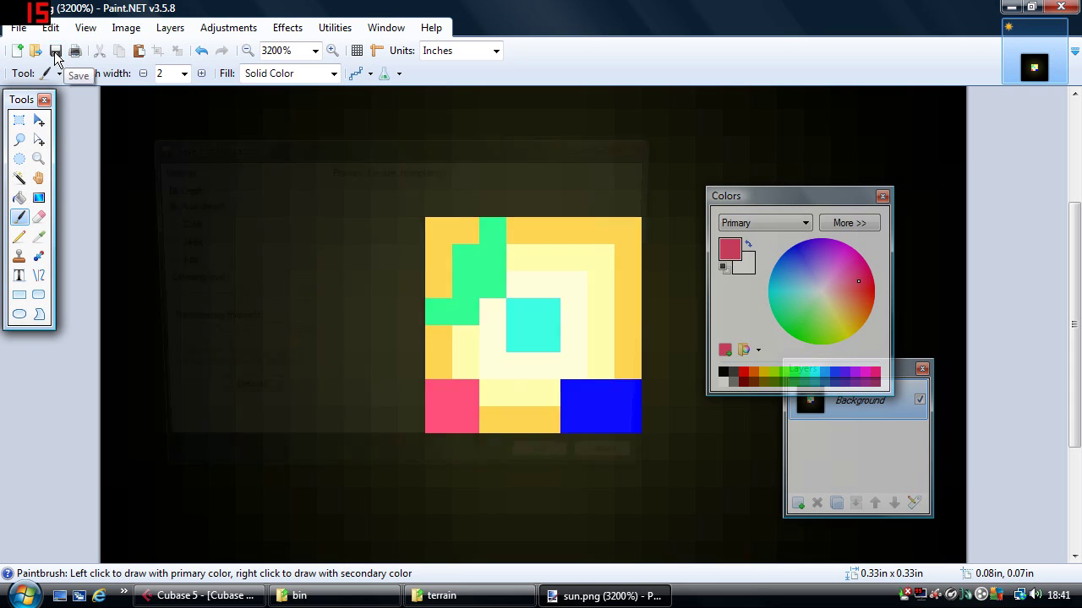
{"action": "left_click", "coordinate": [551, 468]}
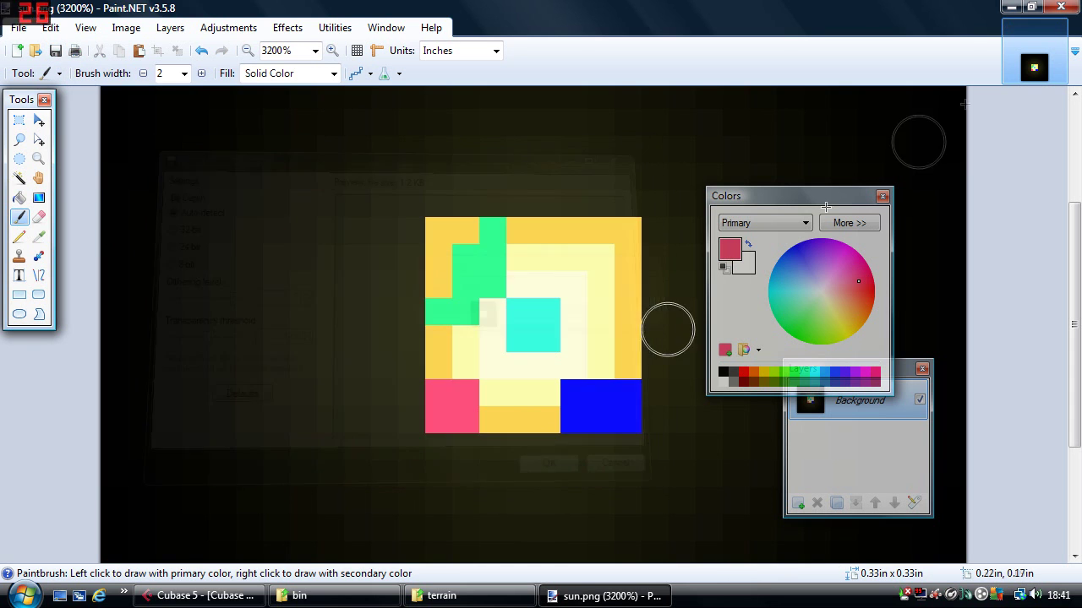
{"action": "left_click", "coordinate": [1069, 8]}
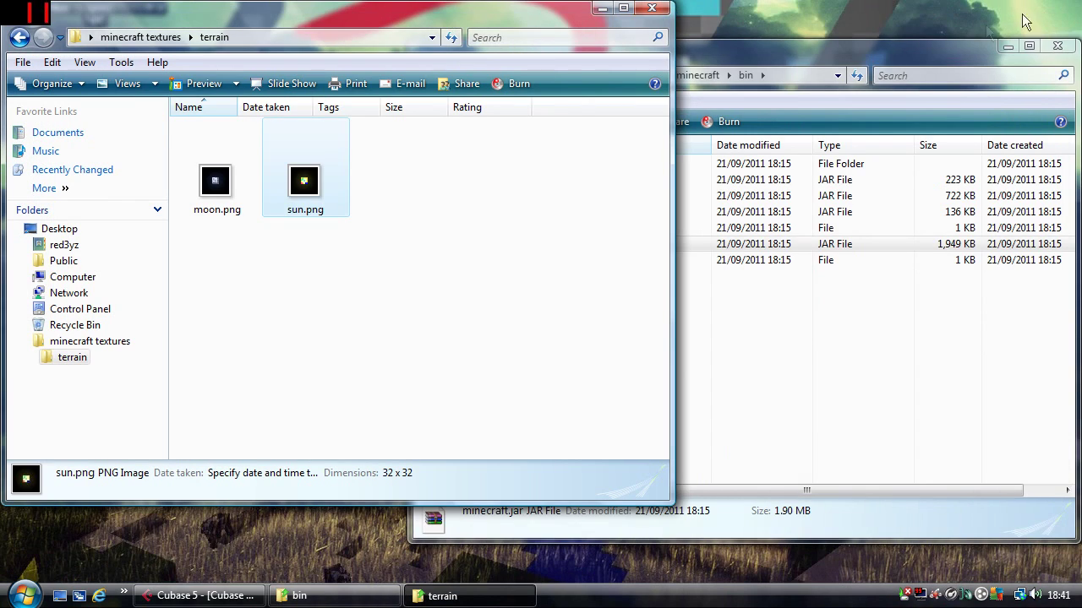
Reopen the minecraft textures folder from the desktop and select the terrain folder and terrain.png
{"action": "left_click", "coordinate": [19, 38]}
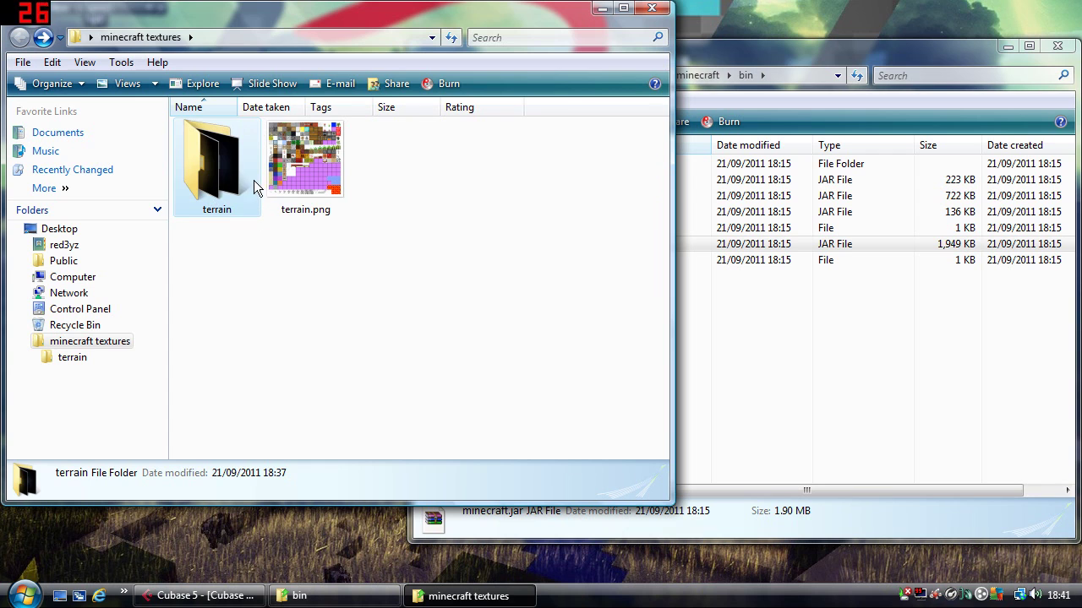
{"action": "left_click", "coordinate": [652, 8]}
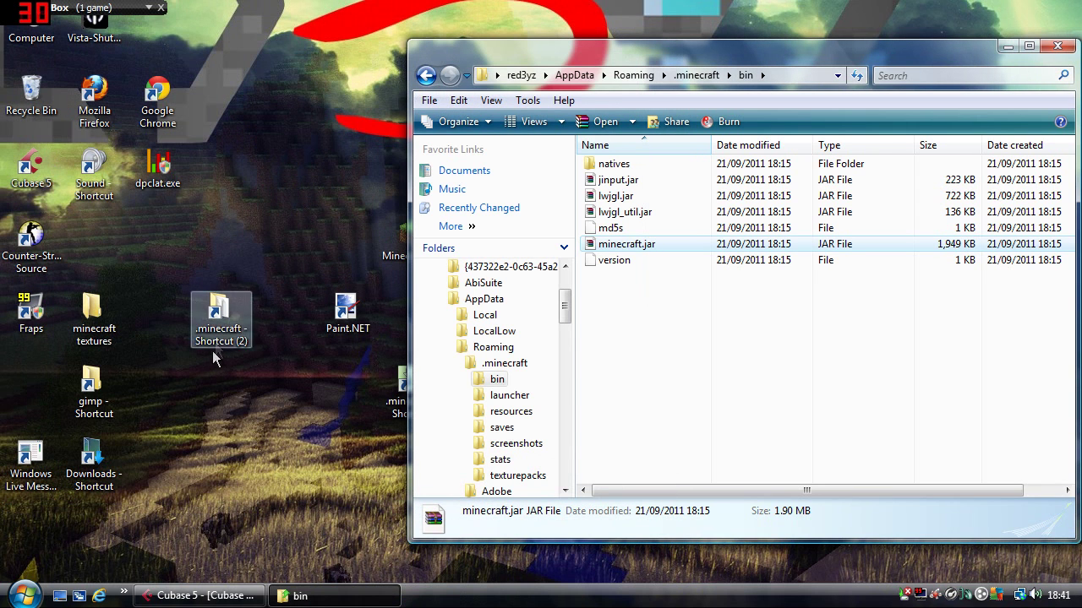
{"action": "left_click", "coordinate": [97, 306]}
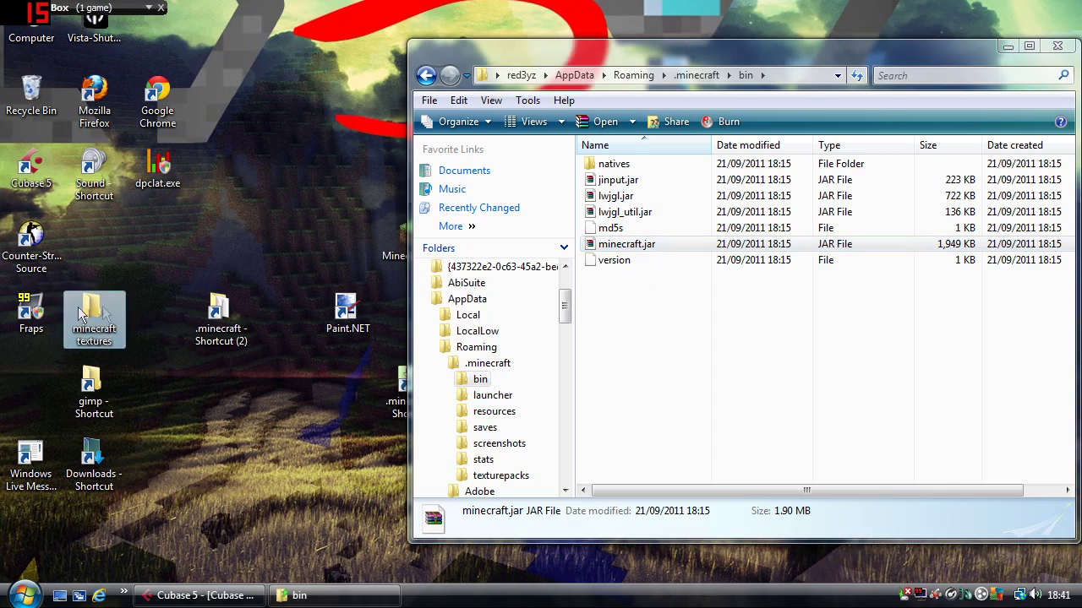
{"action": "double_click", "coordinate": [95, 306]}
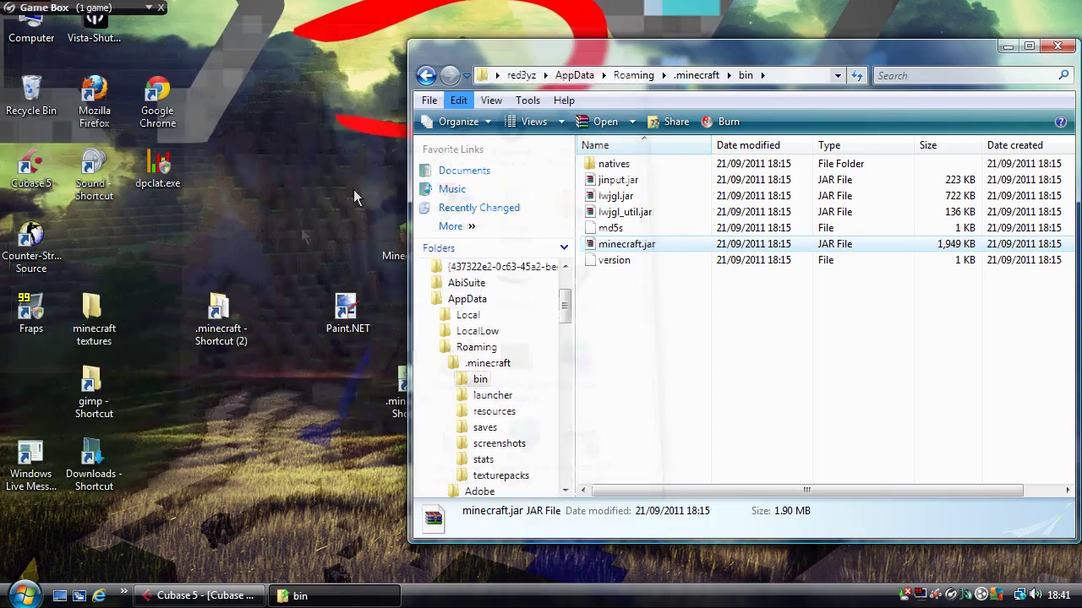
{"action": "double_click", "coordinate": [94, 311]}
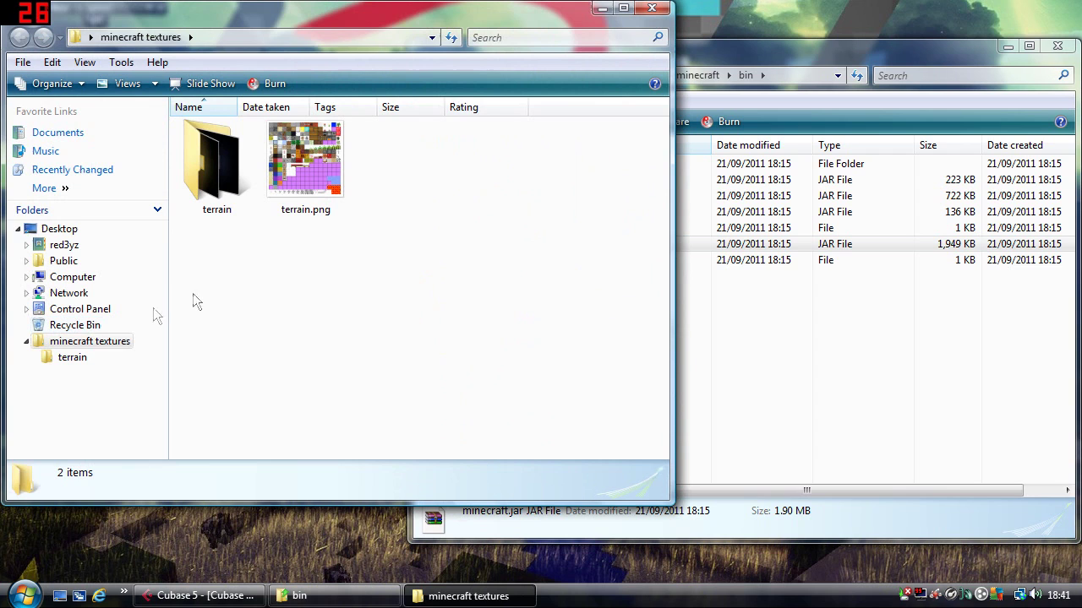
{"action": "left_click_drag", "start_coordinate": [507, 339], "coordinate": [180, 122]}
{"action": "right_click", "coordinate": [317, 170]}
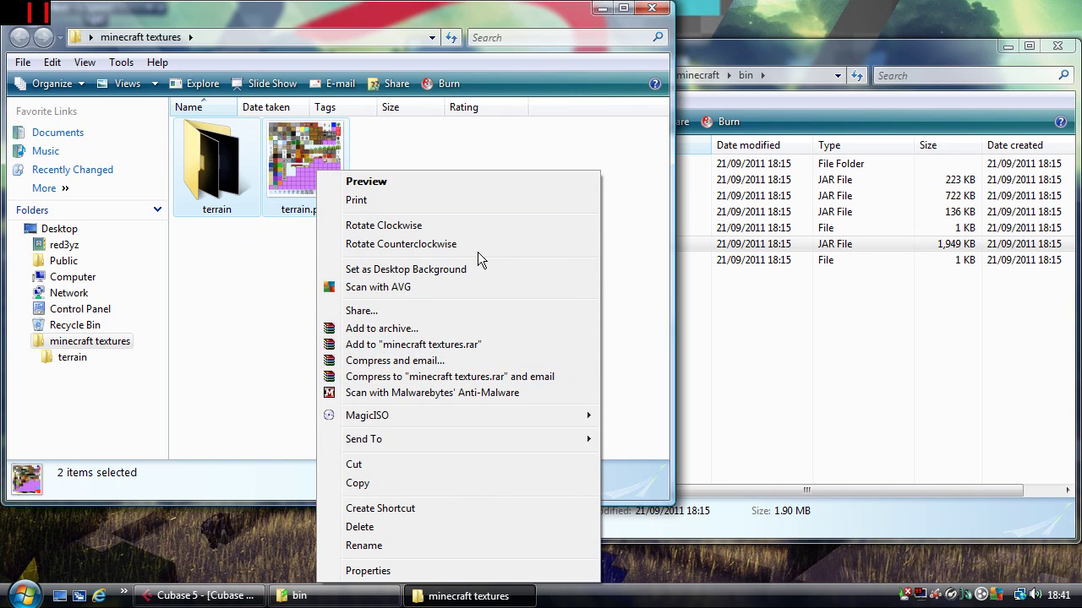
{"action": "left_click", "coordinate": [389, 328]}
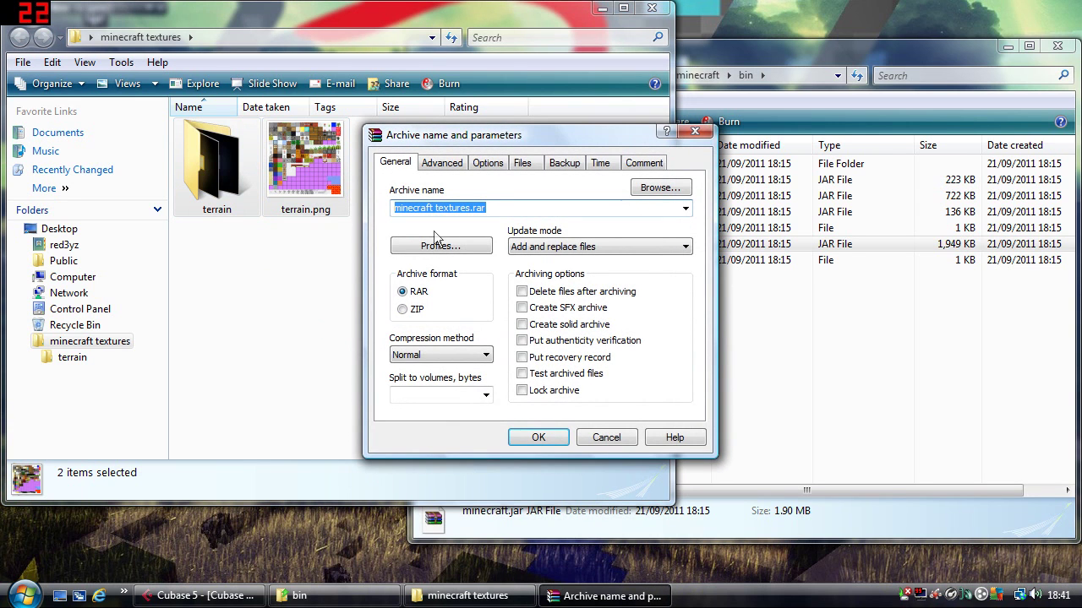
{"action": "left_click", "coordinate": [404, 310]}
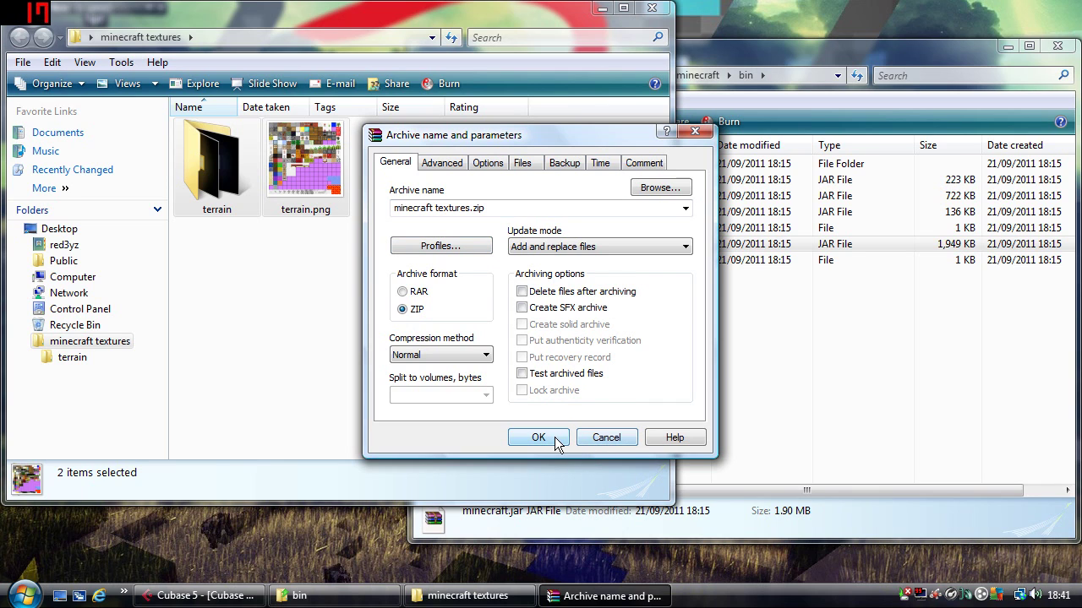
Cancel the archive dialog and add an empty text file named pack.txt to the textures folder
{"action": "left_click", "coordinate": [609, 435]}
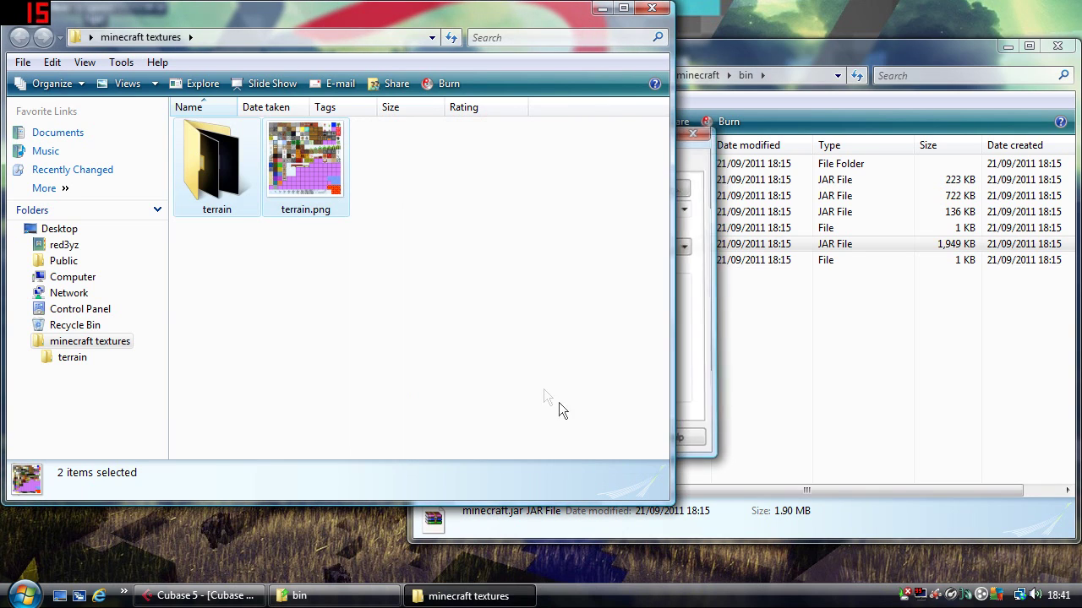
{"action": "right_click", "coordinate": [377, 264]}
{"action": "mouse_move", "coordinate": [461, 485]}
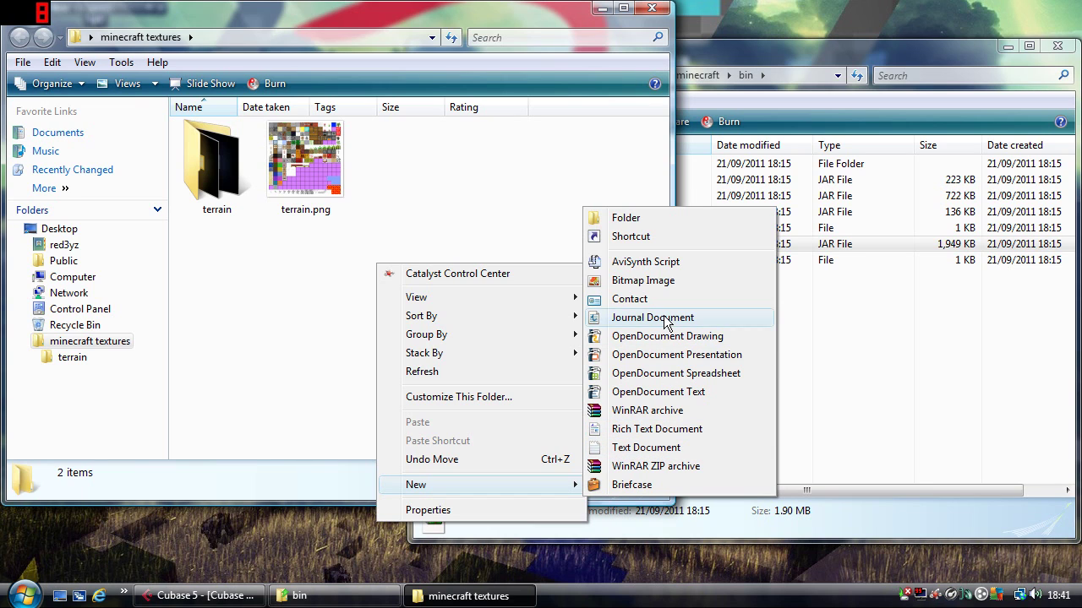
{"action": "left_click", "coordinate": [646, 448]}
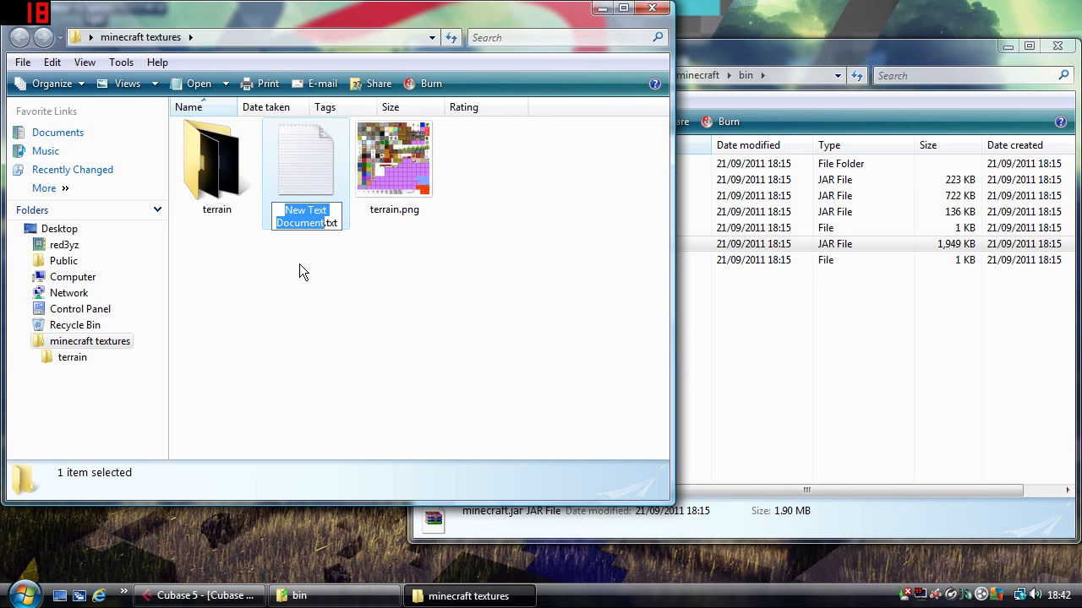
{"action": "type", "text": "pack"}
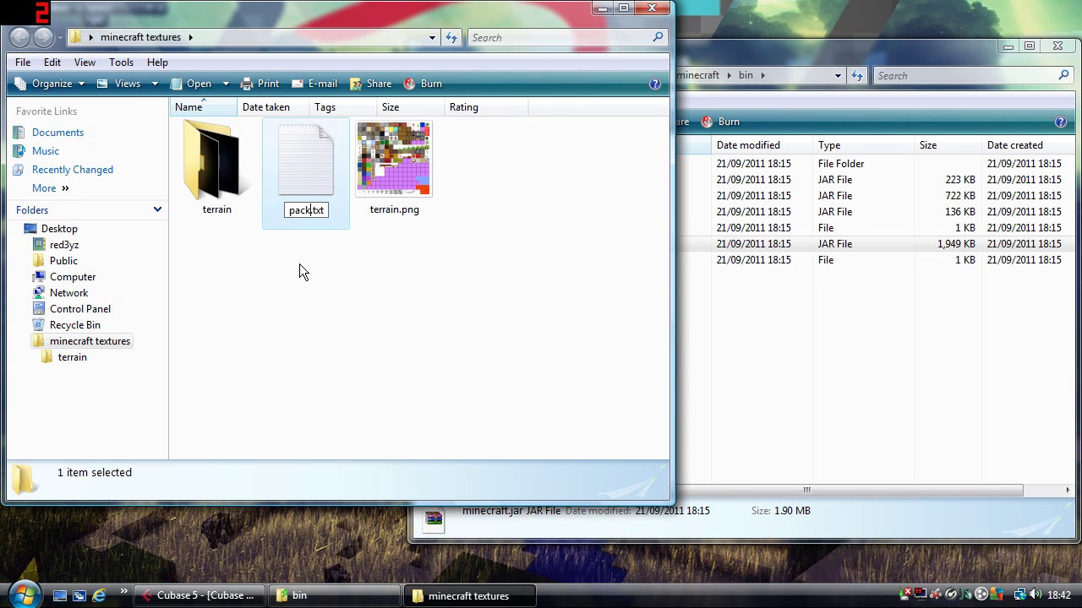
{"action": "left_click", "coordinate": [303, 270]}
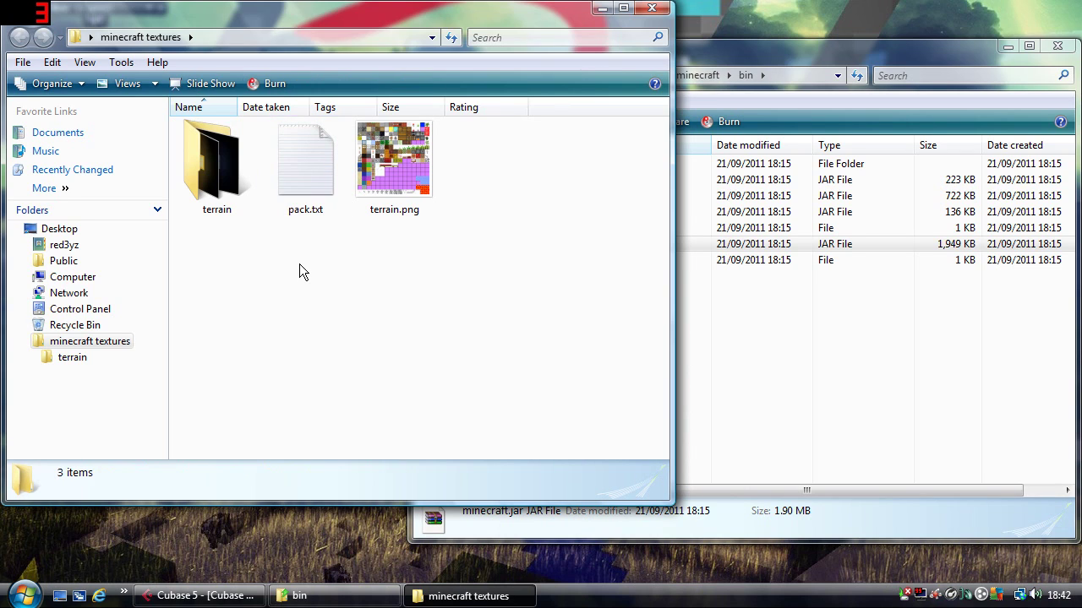
In Notepad, write the creator's name followed by 'glass' into pack.txt and save it
{"action": "double_click", "coordinate": [305, 170]}
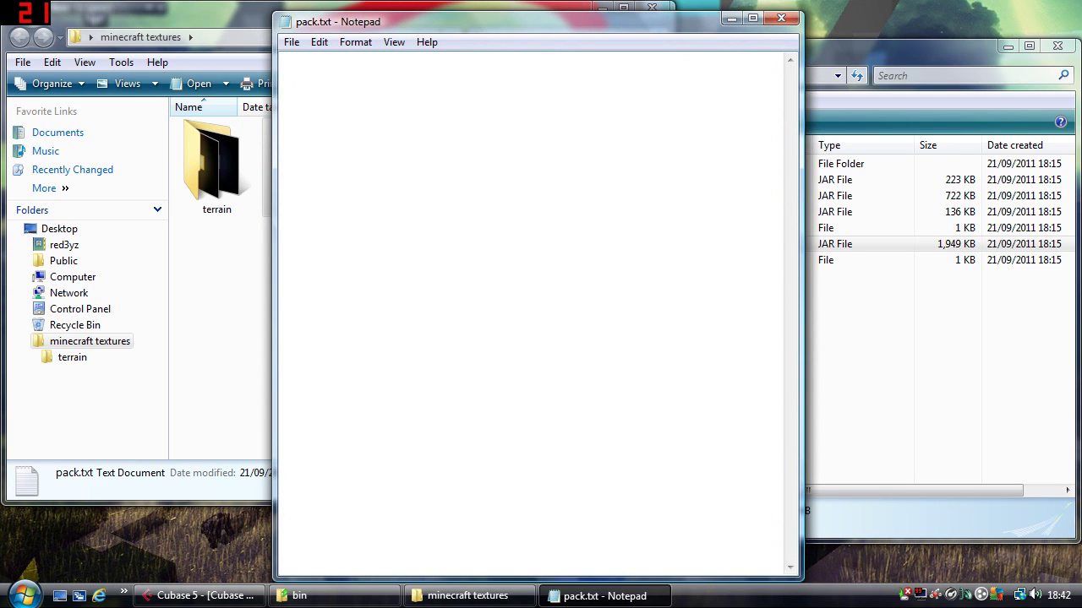
{"action": "type", "text": "red"}
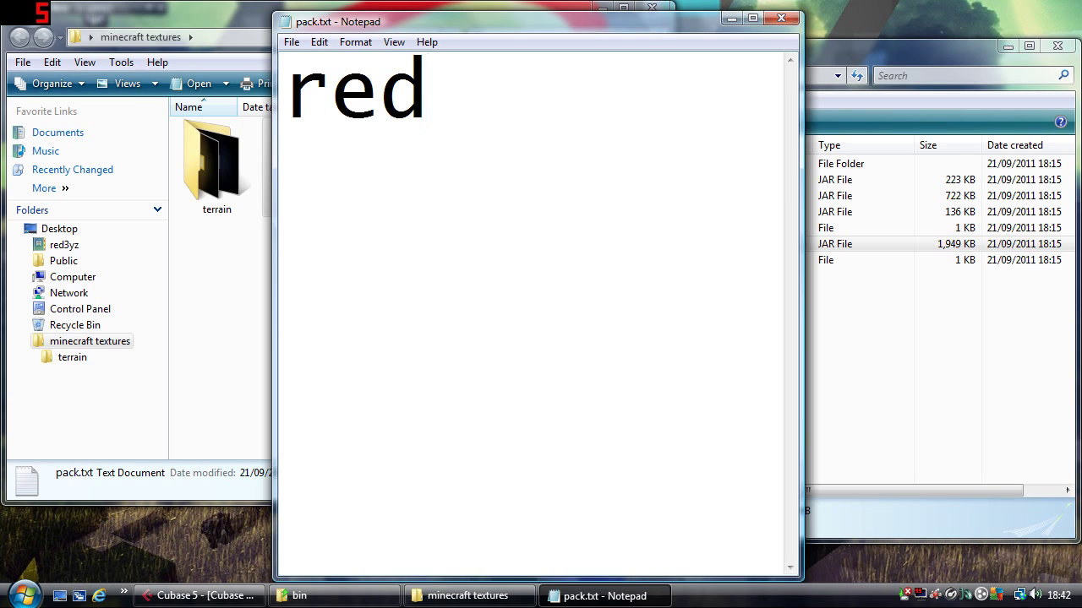
{"action": "type", "text": "3yz g"}
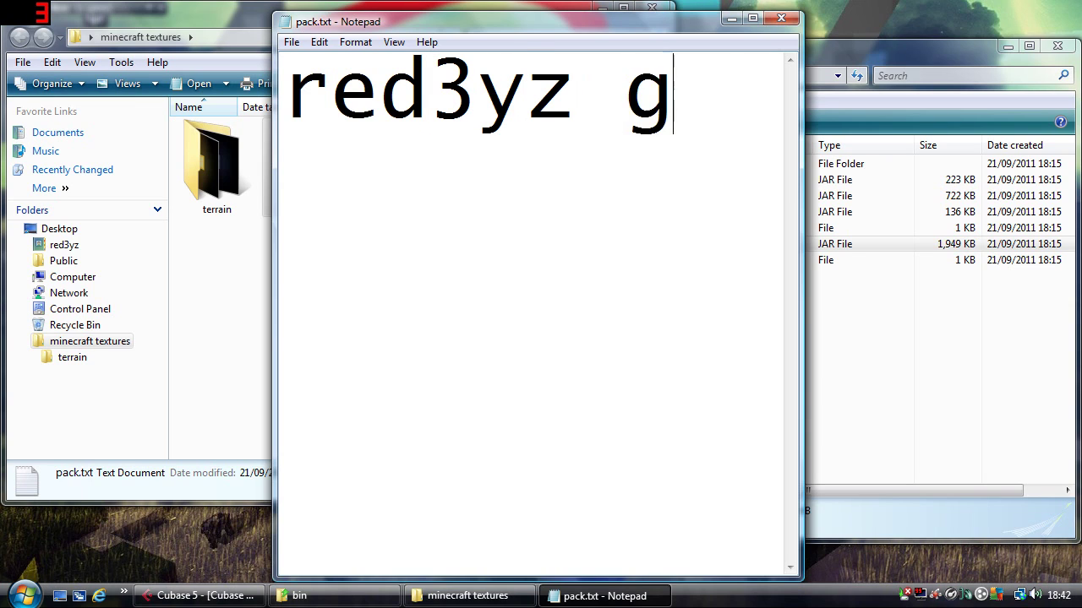
{"action": "type", "text": "lass"}
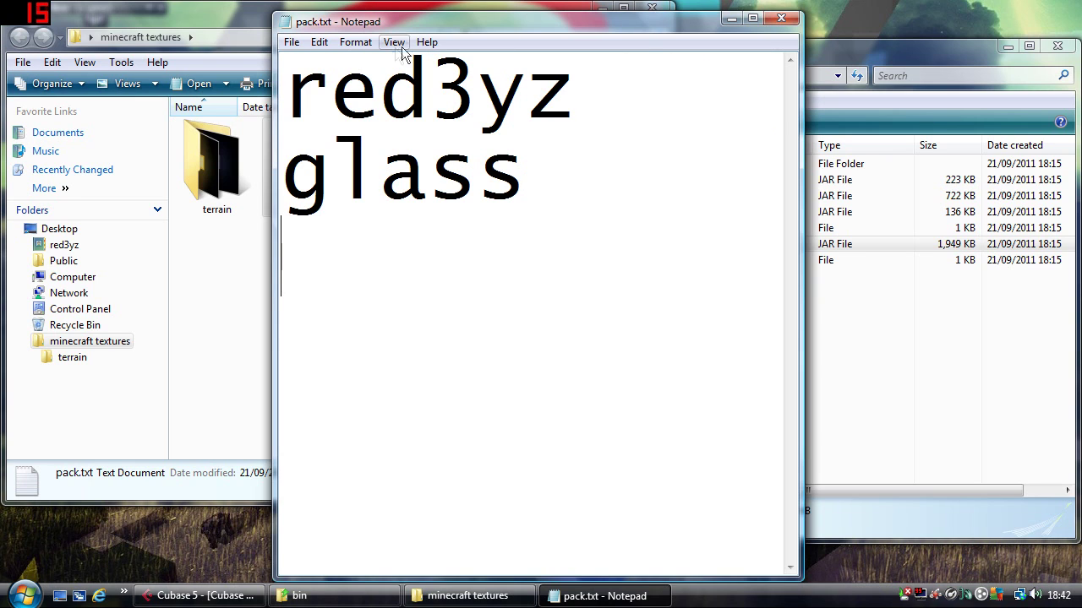
{"action": "left_click", "coordinate": [292, 44]}
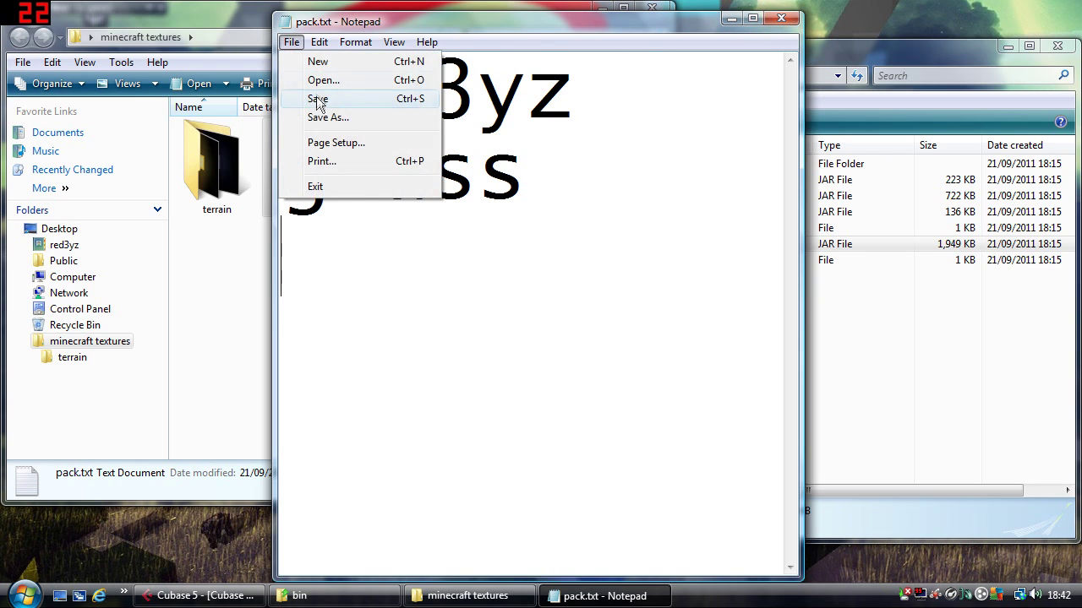
{"action": "left_click", "coordinate": [319, 101]}
Close Notepad and pack pack.txt, terrain and terrain.png into a ZIP archive, minecraft textures.zip
{"action": "left_click", "coordinate": [781, 17]}
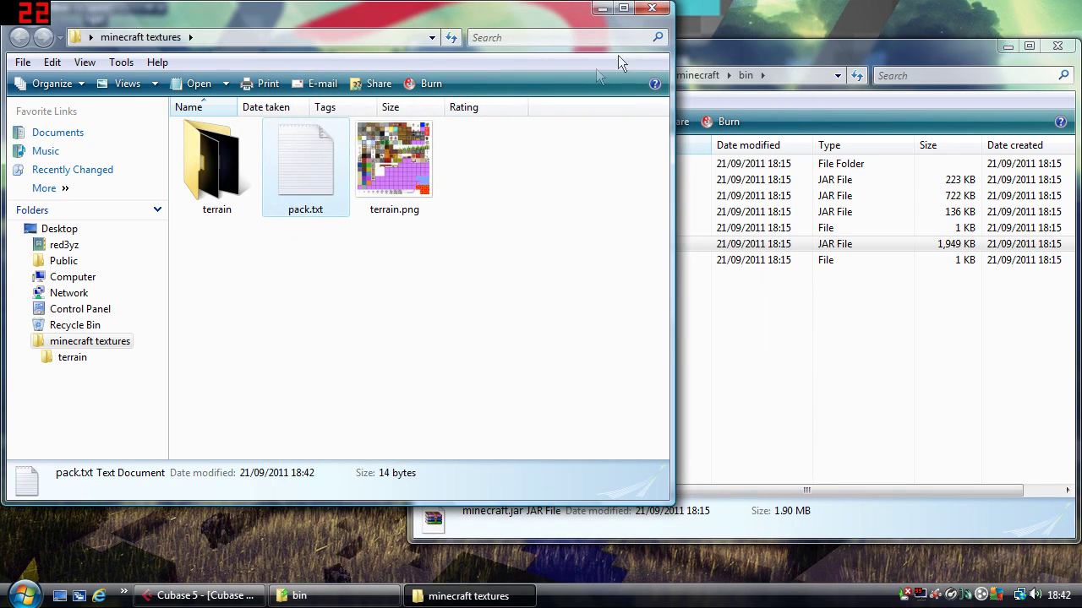
{"action": "left_click_drag", "start_coordinate": [451, 287], "coordinate": [191, 146]}
{"action": "right_click", "coordinate": [191, 146]}
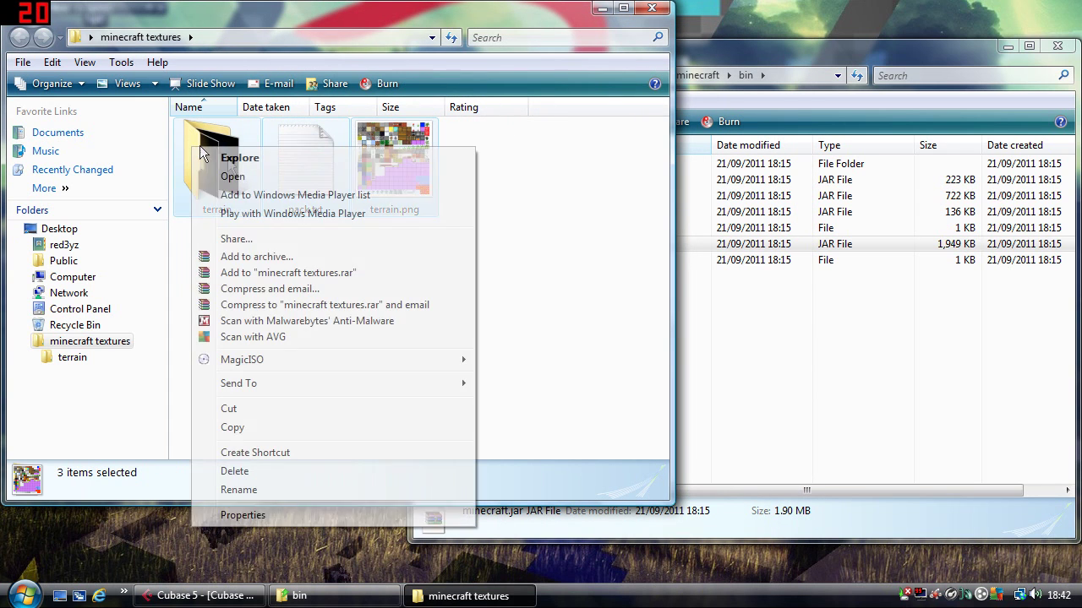
{"action": "left_click", "coordinate": [259, 258]}
{"action": "left_click", "coordinate": [404, 309]}
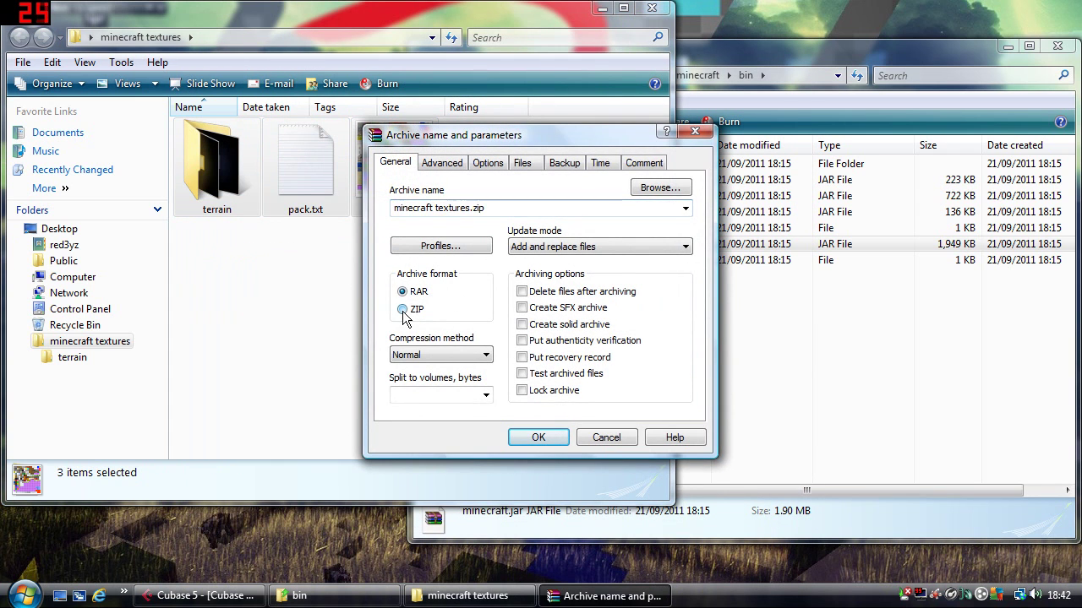
{"action": "left_click", "coordinate": [541, 433]}
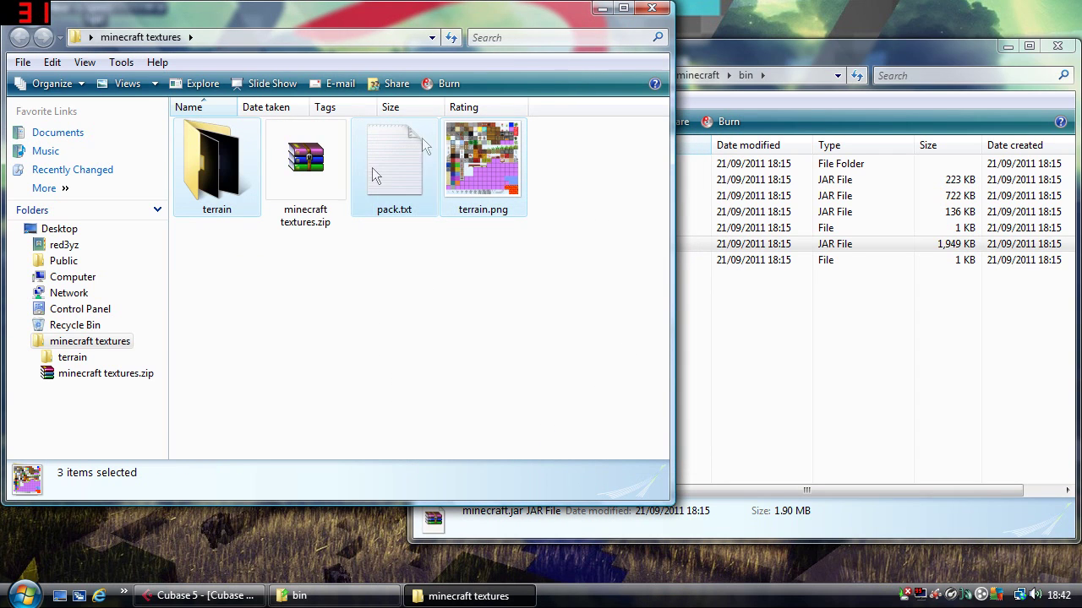
Move minecraft textures.zip onto the desktop and close the textures and bin folder windows
{"action": "left_click_drag", "start_coordinate": [310, 181], "coordinate": [313, 313]}
{"action": "left_click_drag", "start_coordinate": [328, 162], "coordinate": [296, 549]}
{"action": "left_click", "coordinate": [652, 8]}
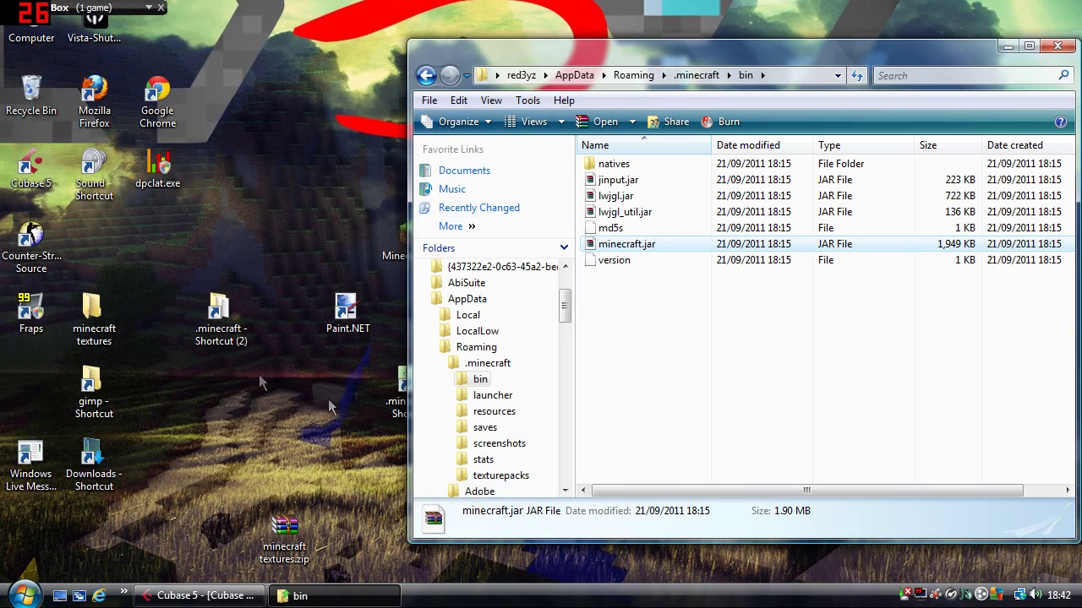
{"action": "left_click", "coordinate": [1057, 46]}
Copy minecraft textures.zip into the .minecraft texturepacks folder and close that window
{"action": "double_click", "coordinate": [412, 390]}
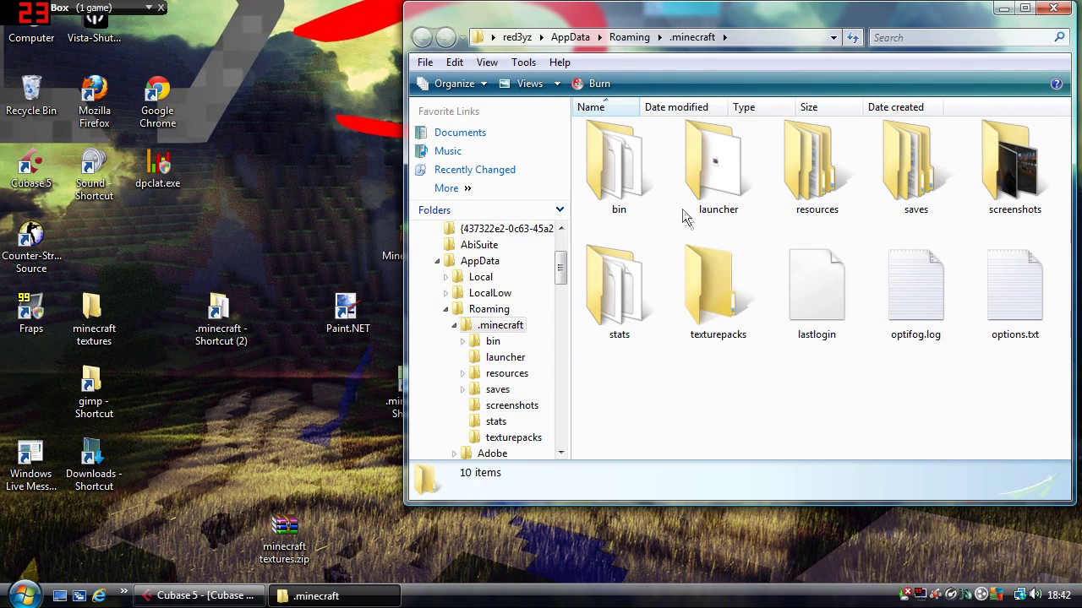
{"action": "double_click", "coordinate": [715, 293]}
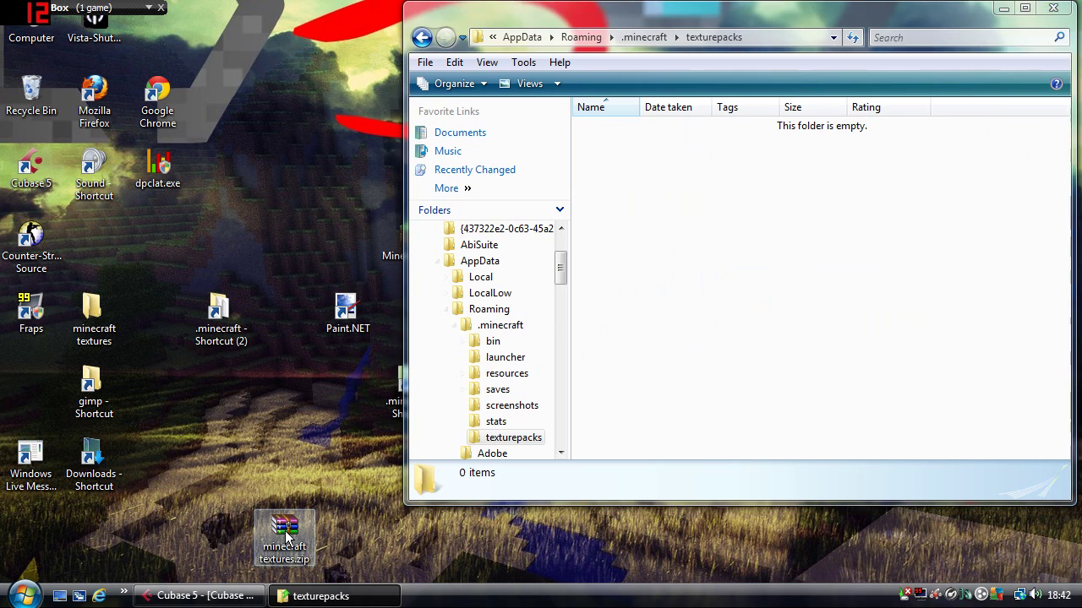
{"action": "left_click_drag", "start_coordinate": [286, 534], "coordinate": [670, 164]}
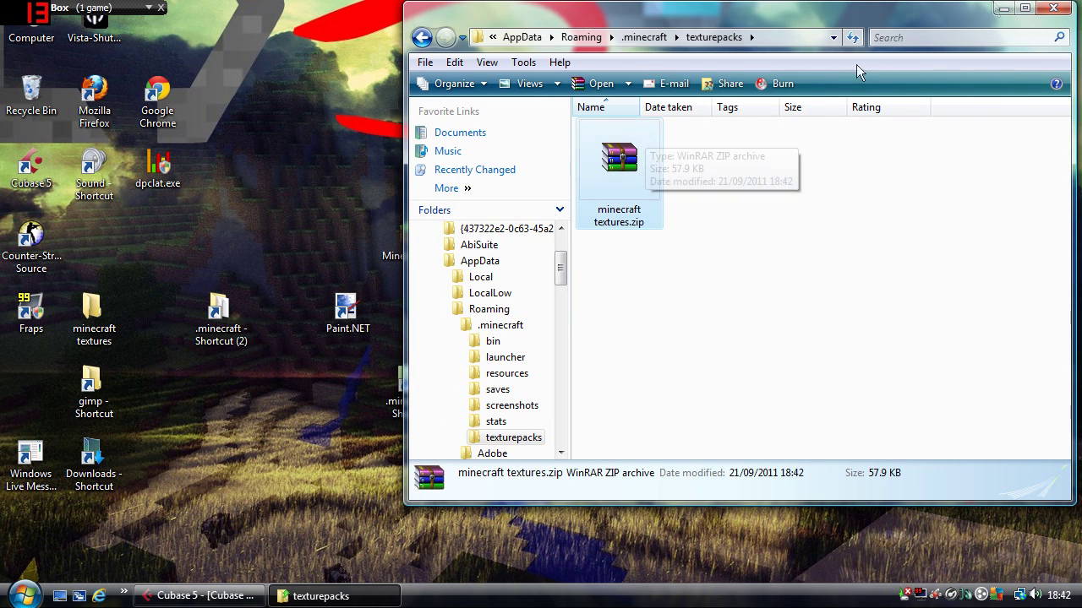
{"action": "left_click", "coordinate": [1053, 8]}
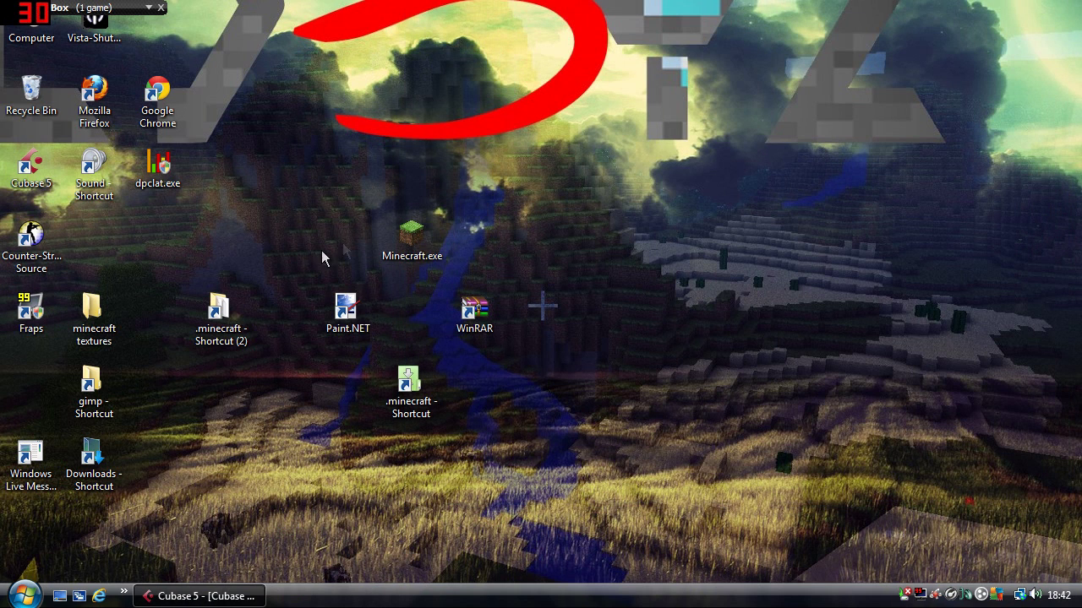
Launch and log into Minecraft, verify minecraft textures.zip is listed while keeping Default, then open Singleplayer
{"action": "double_click", "coordinate": [427, 229]}
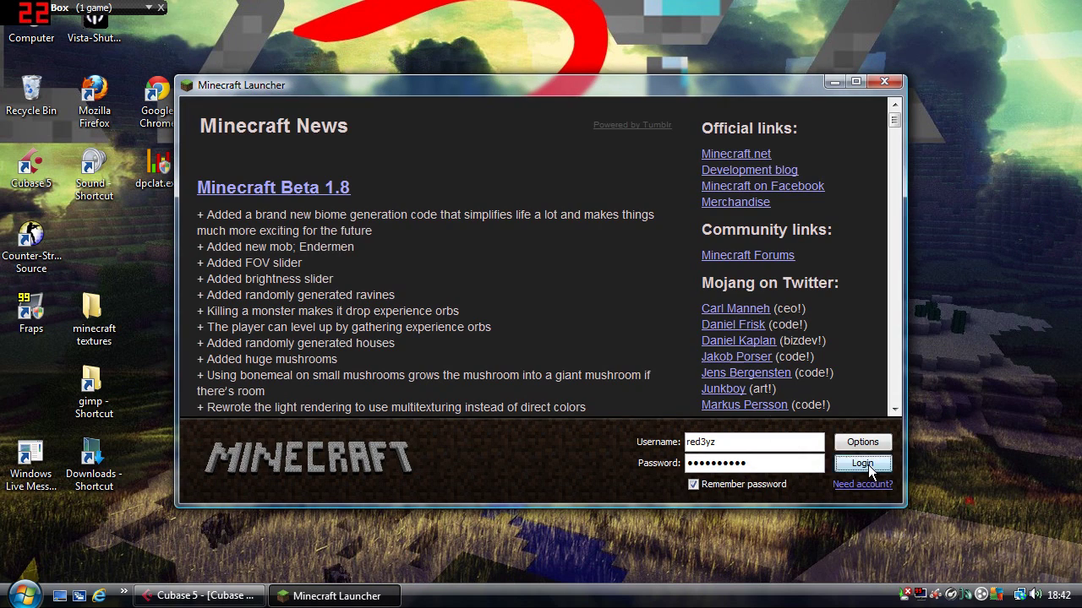
{"action": "left_click", "coordinate": [860, 463]}
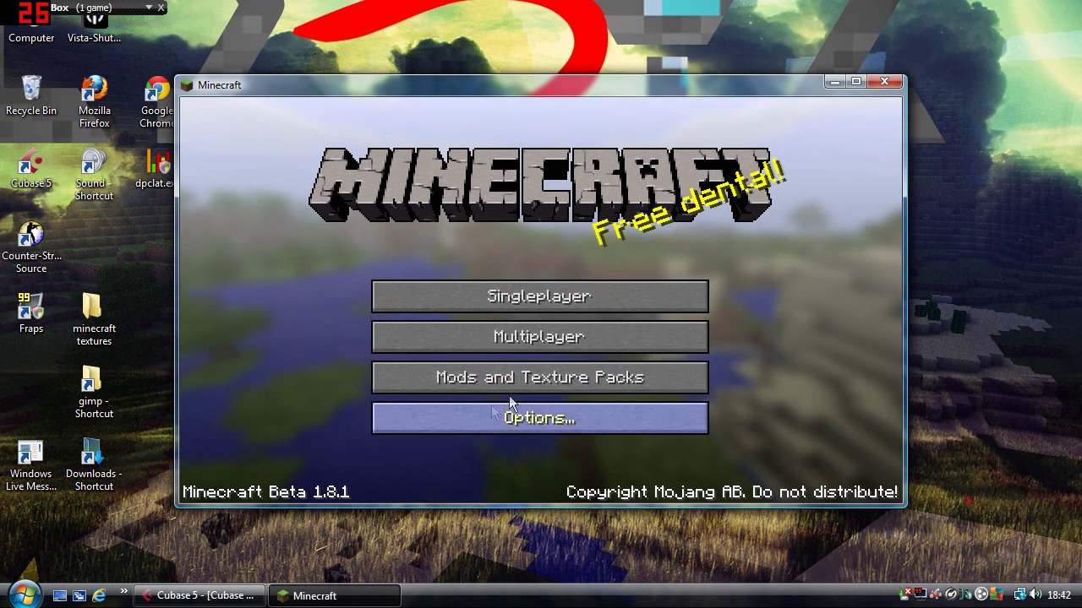
{"action": "left_click", "coordinate": [548, 376]}
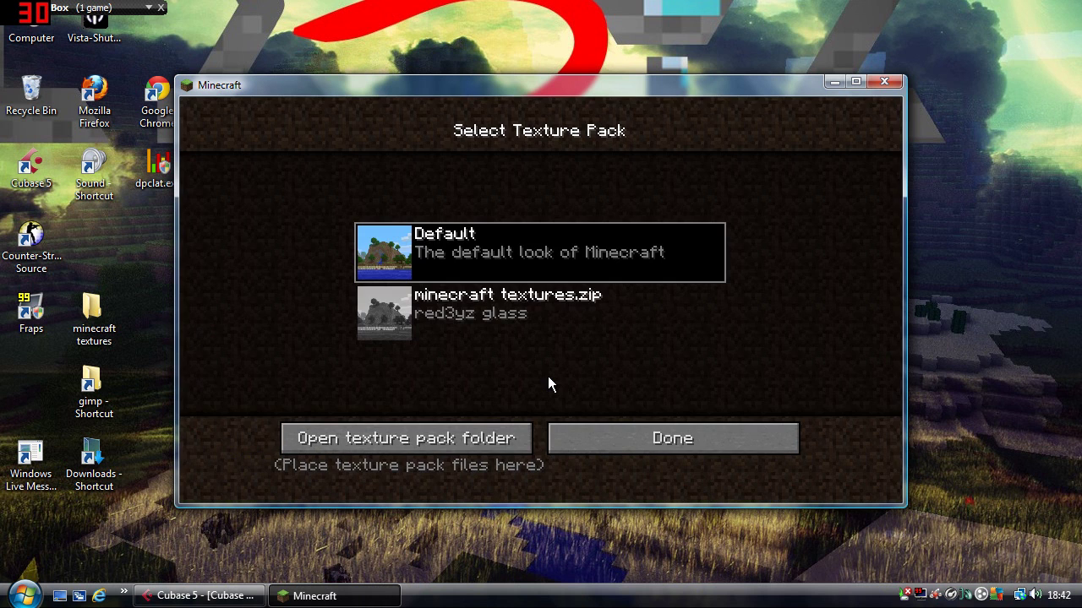
{"action": "left_click", "coordinate": [469, 326]}
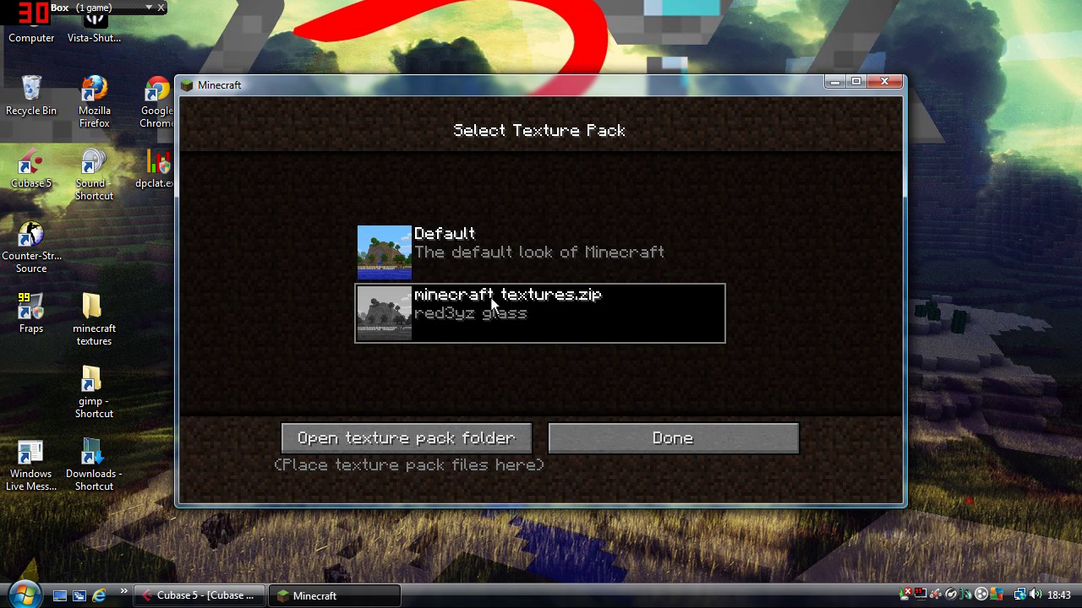
{"action": "left_click", "coordinate": [458, 268]}
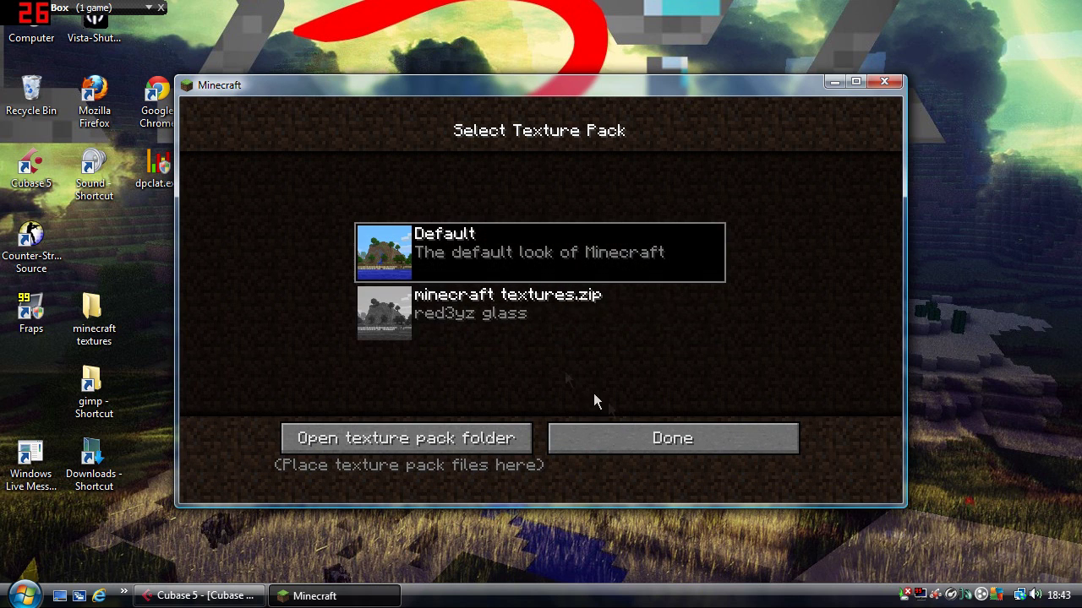
{"action": "left_click", "coordinate": [645, 434]}
{"action": "left_click", "coordinate": [574, 303]}
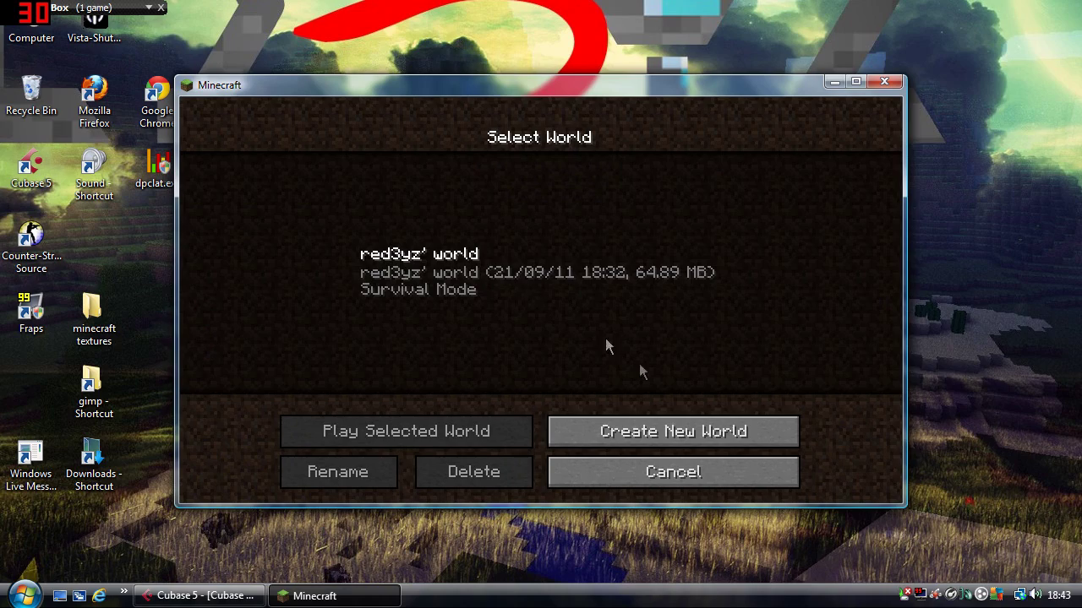
Load the Survival world maximised, walk past the glass fence, birch tree and sun, then pause
{"action": "double_click", "coordinate": [515, 268]}
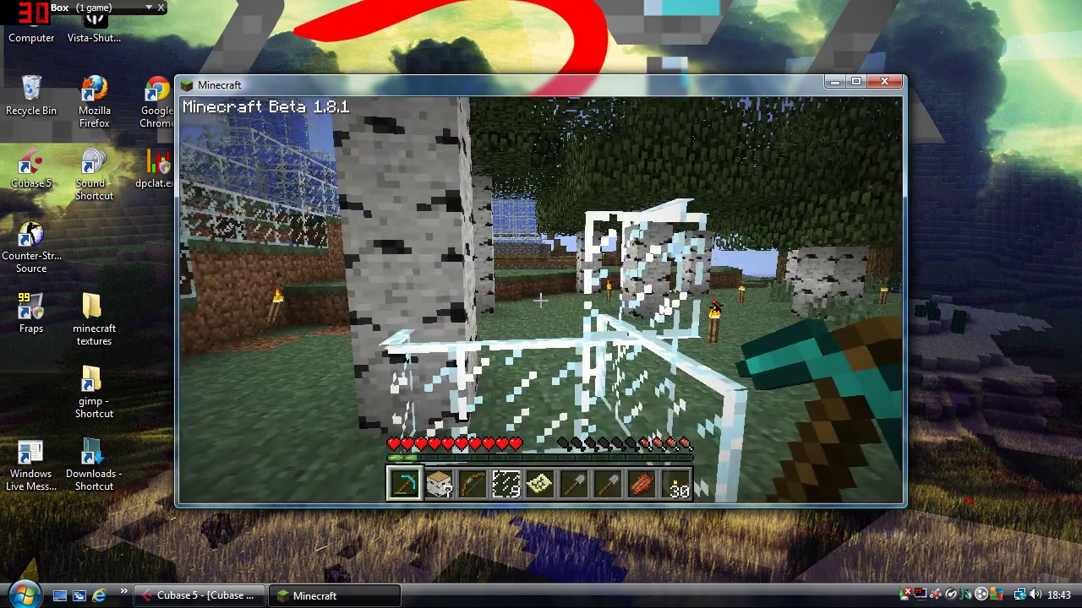
{"action": "key", "text": "e"}
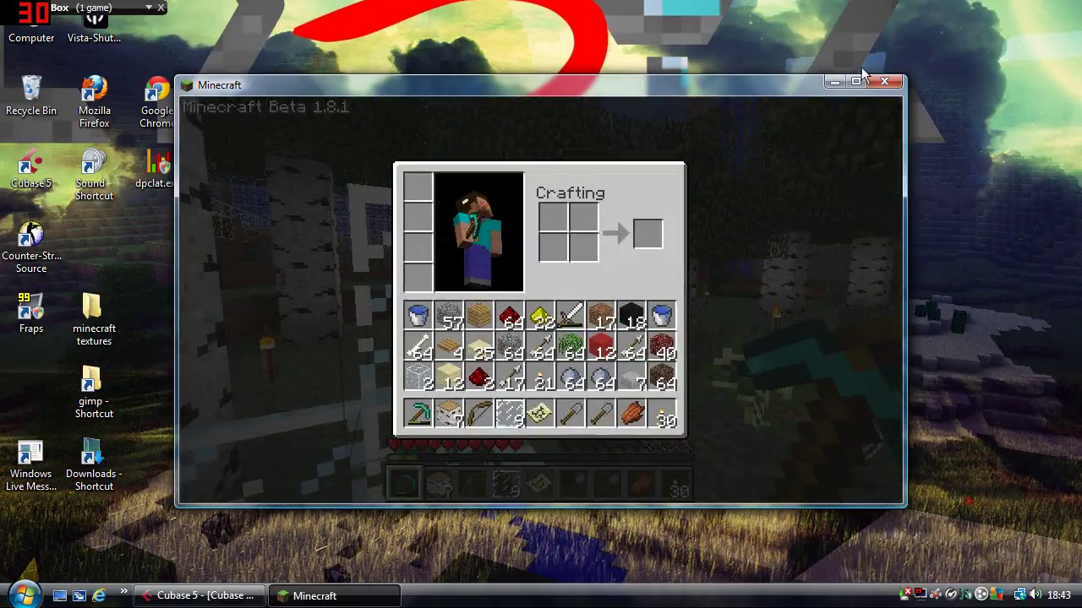
{"action": "left_click", "coordinate": [858, 79]}
{"action": "key", "text": "e"}
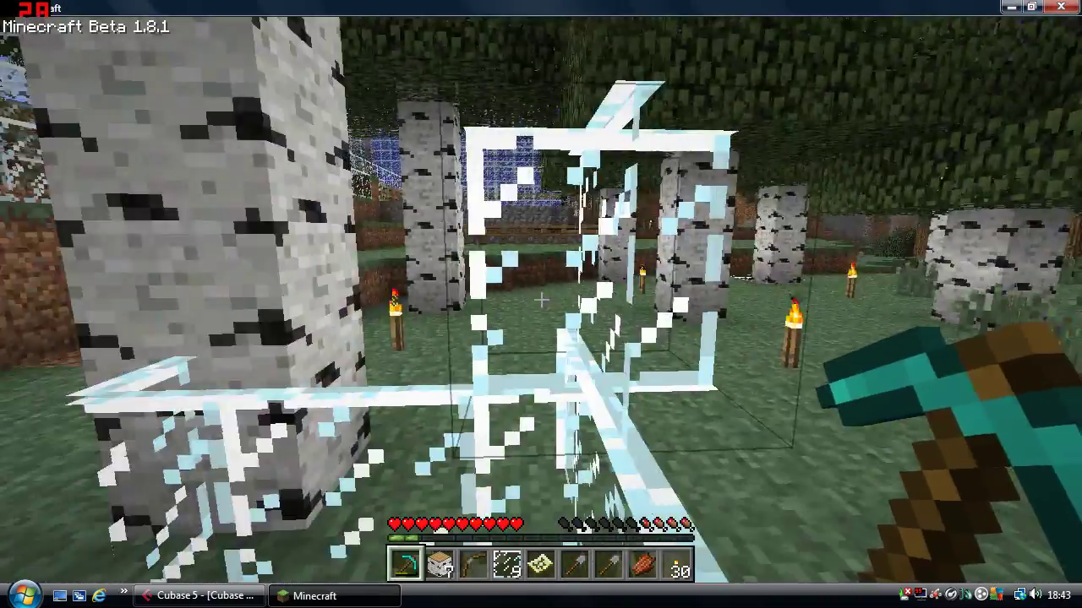
{"action": "key", "text": "w"}
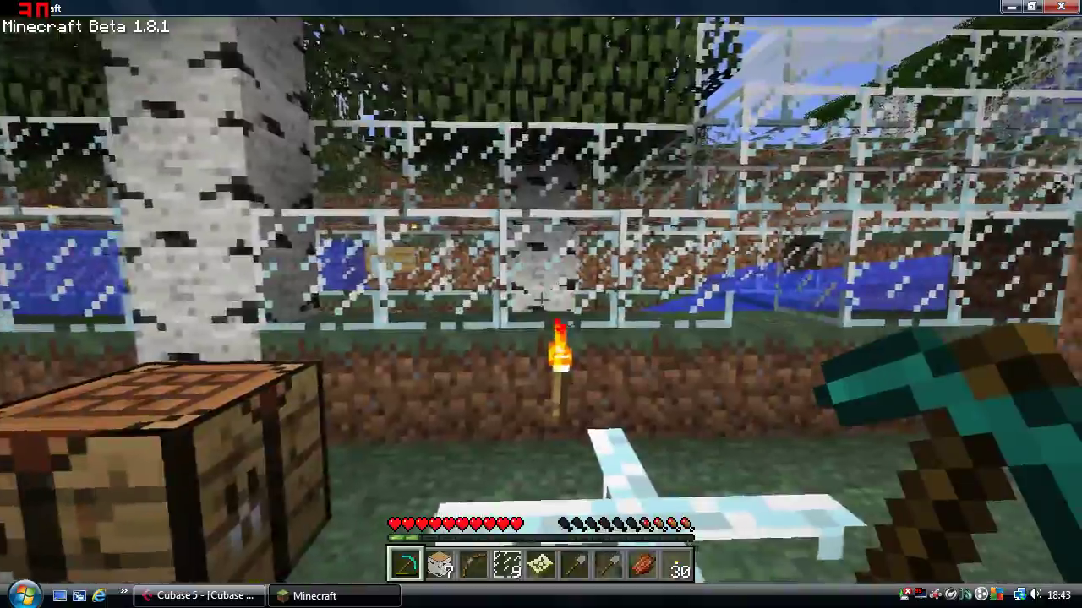
{"action": "key", "text": "w"}
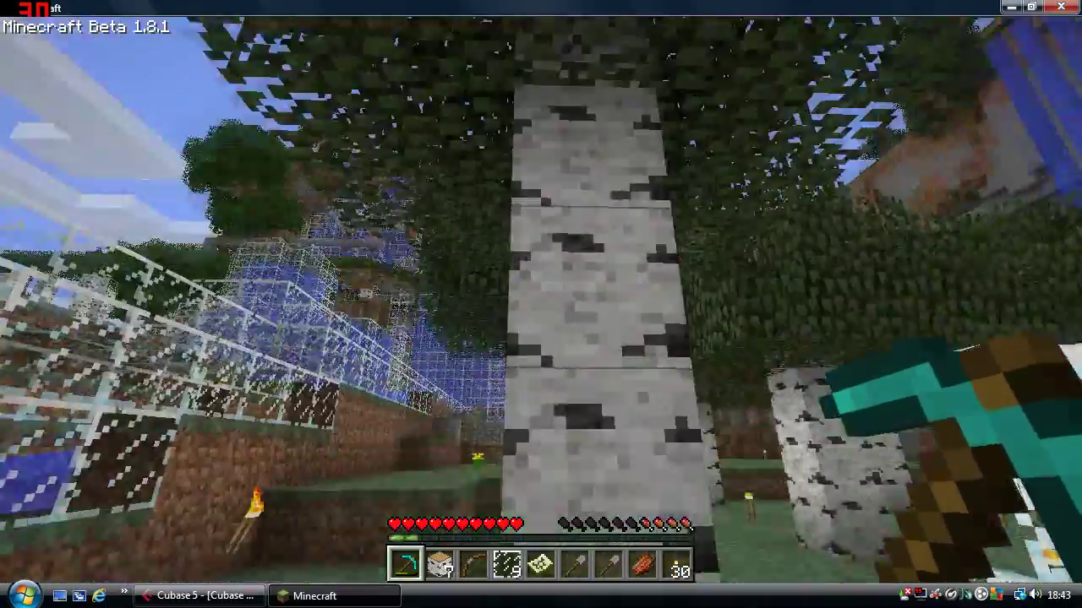
{"action": "key", "text": "w"}
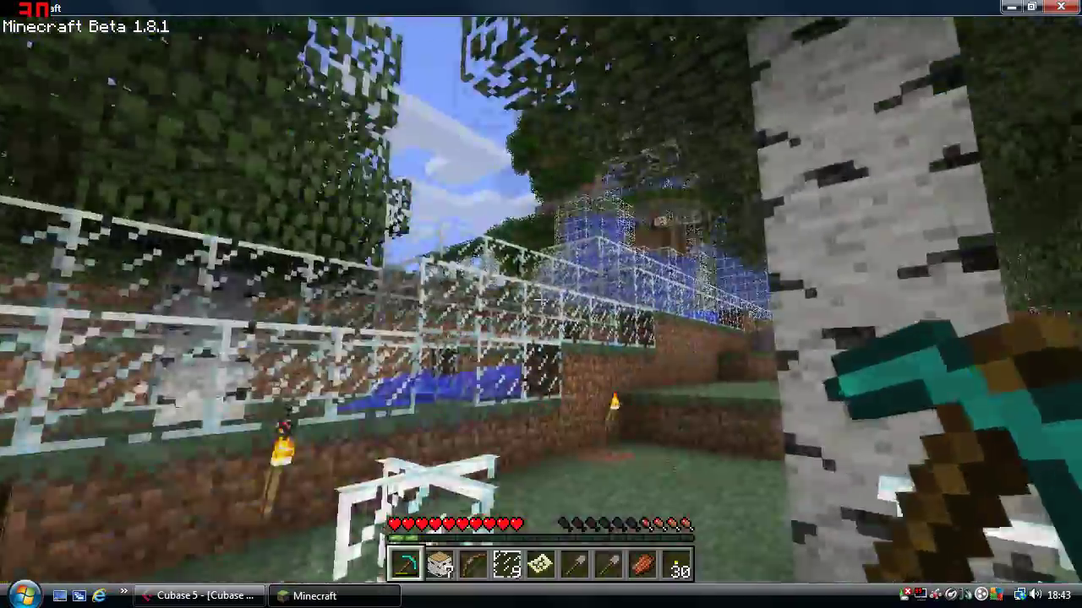
{"action": "key", "text": "w"}
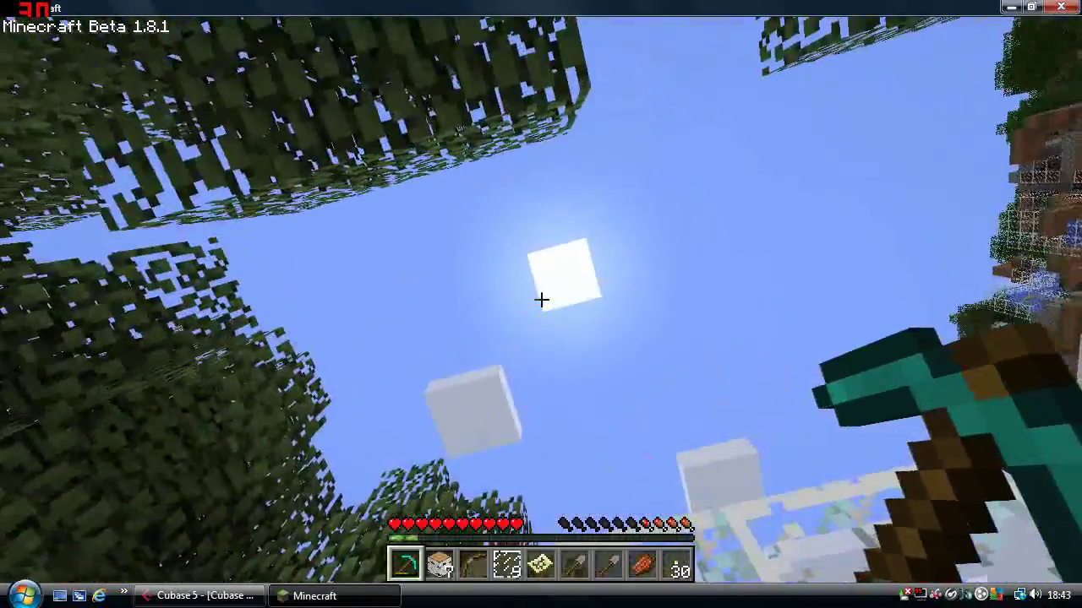
{"action": "key", "text": "w"}
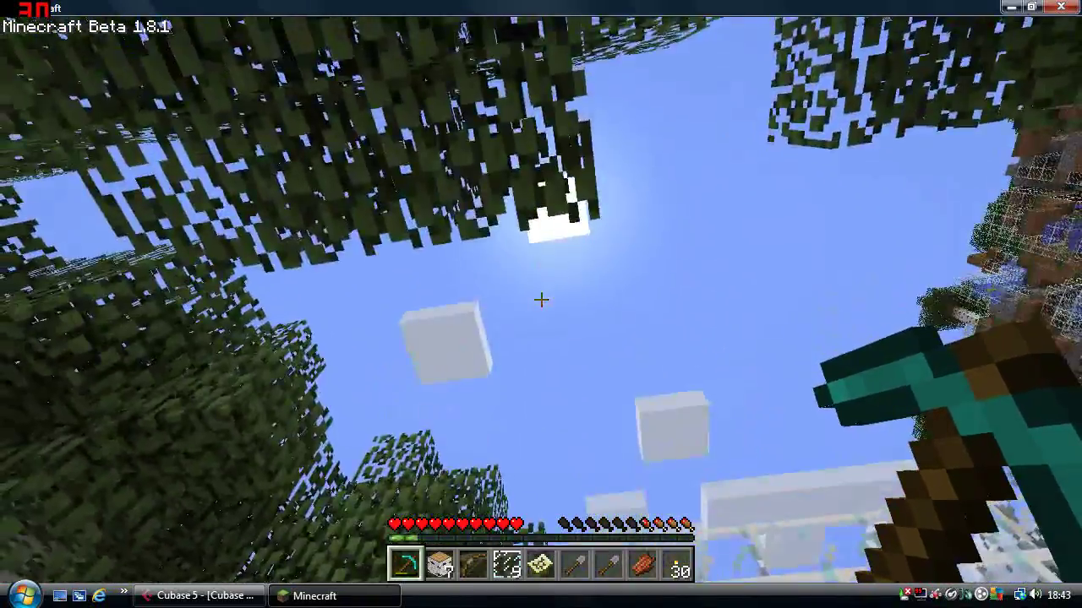
{"action": "key", "text": "Escape"}
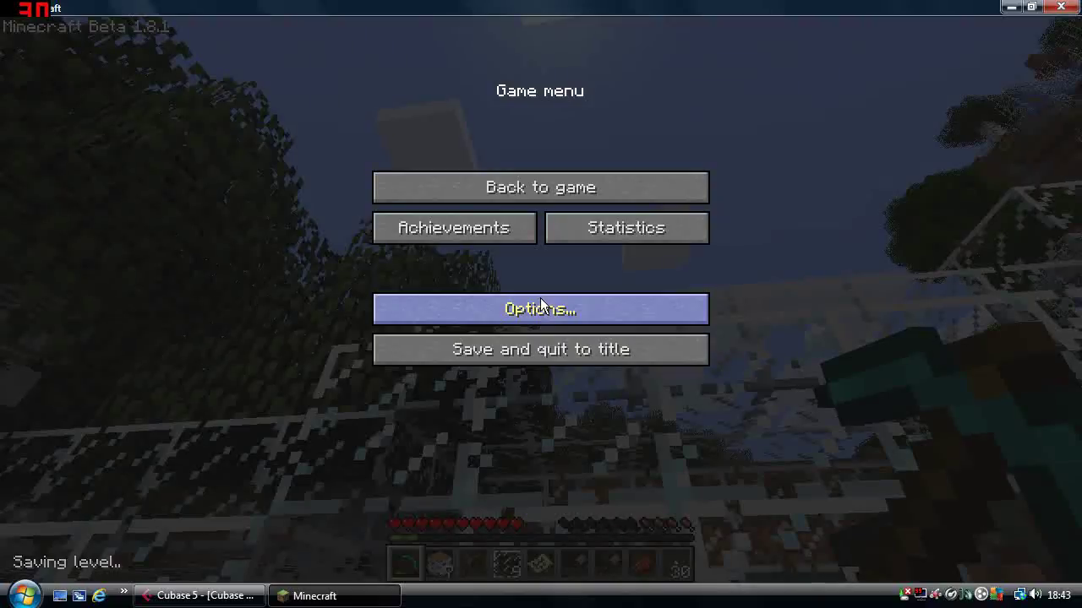
Quit to the title screen, select the minecraft textures.zip pack, and go to Singleplayer
{"action": "left_click", "coordinate": [539, 350]}
{"action": "left_click", "coordinate": [537, 348]}
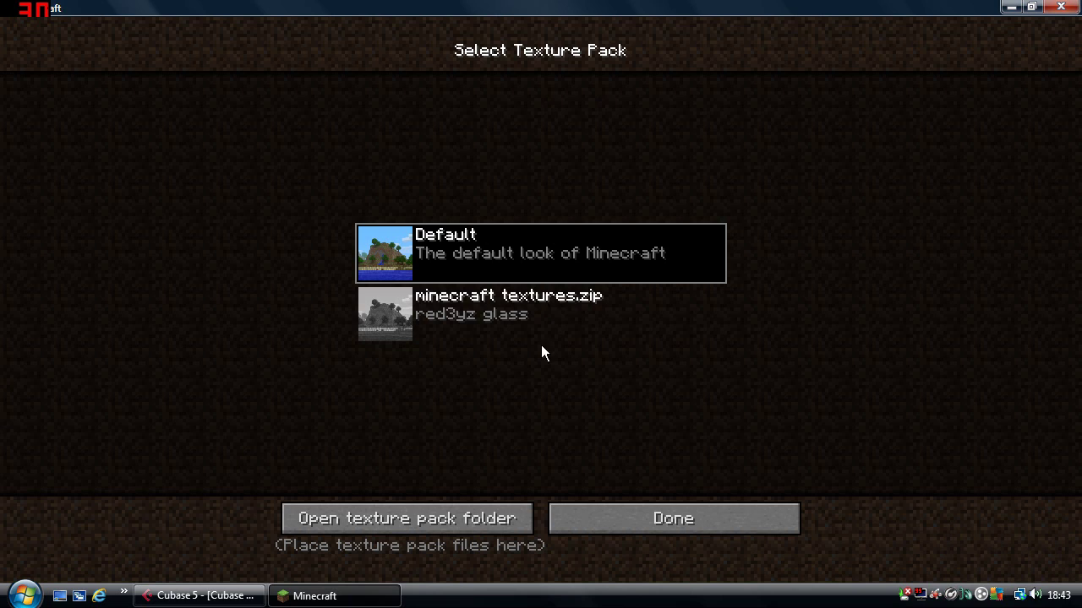
{"action": "left_click", "coordinate": [467, 315]}
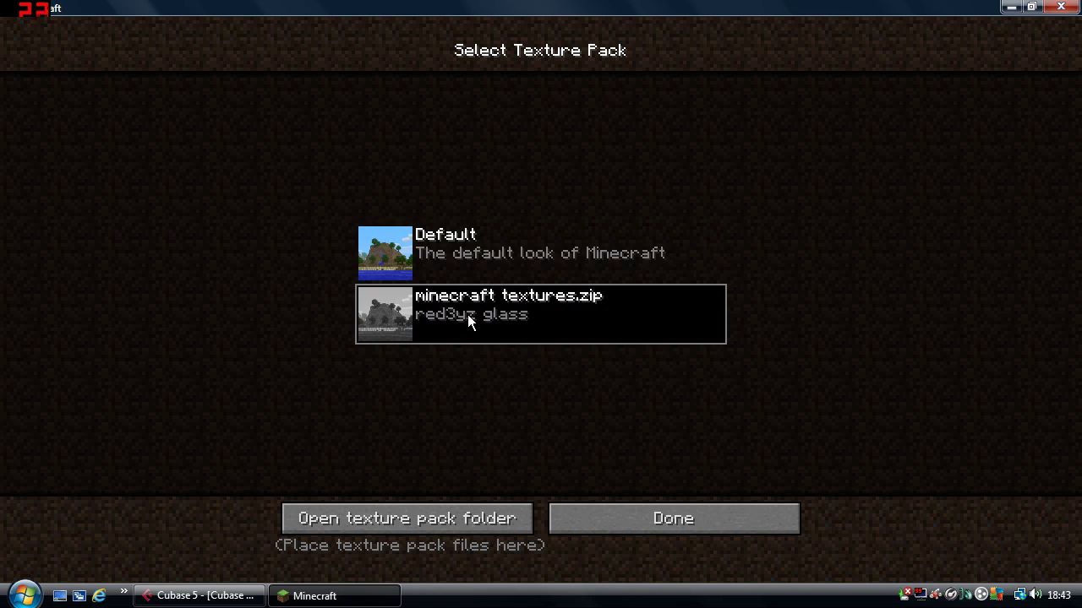
{"action": "left_click", "coordinate": [649, 513]}
{"action": "left_click", "coordinate": [622, 253]}
Load the saved world and walk to the smiley birch trunks and clear glass blocks
{"action": "double_click", "coordinate": [598, 256]}
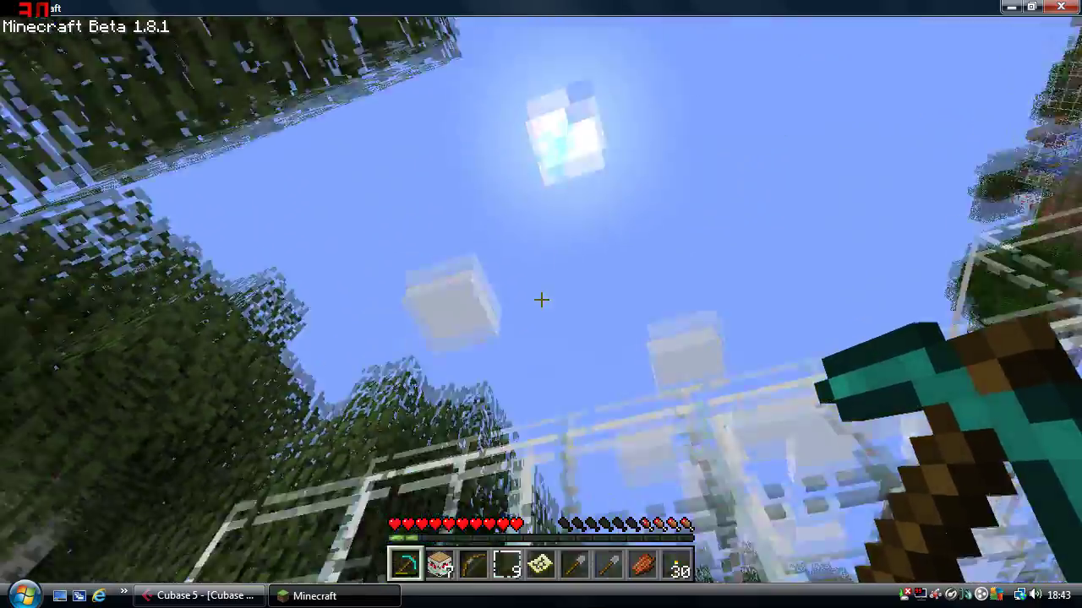
{"action": "key", "text": "w"}
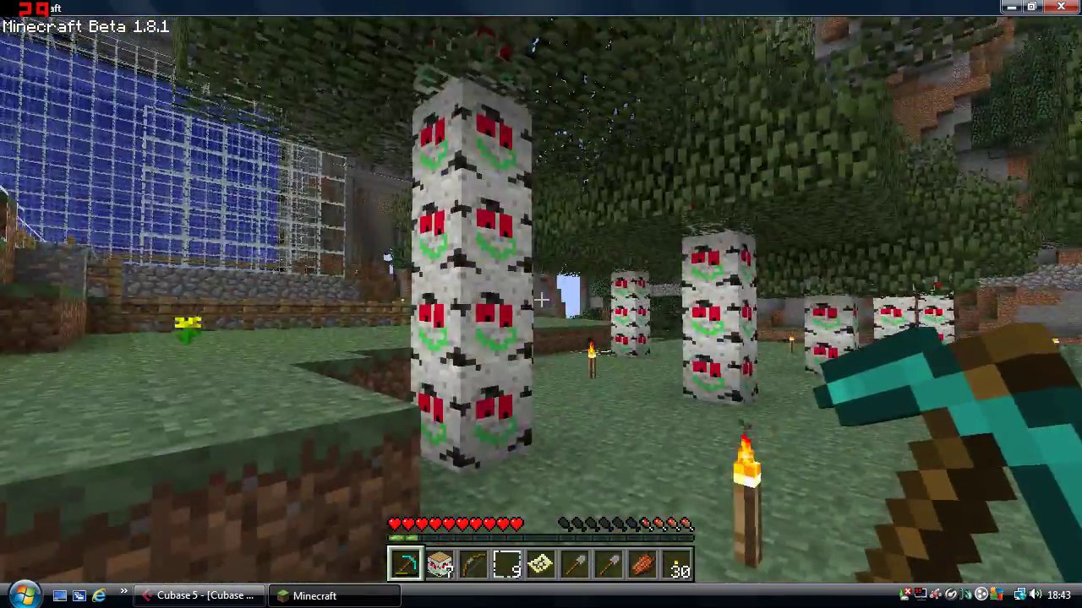
{"action": "key", "text": "w"}
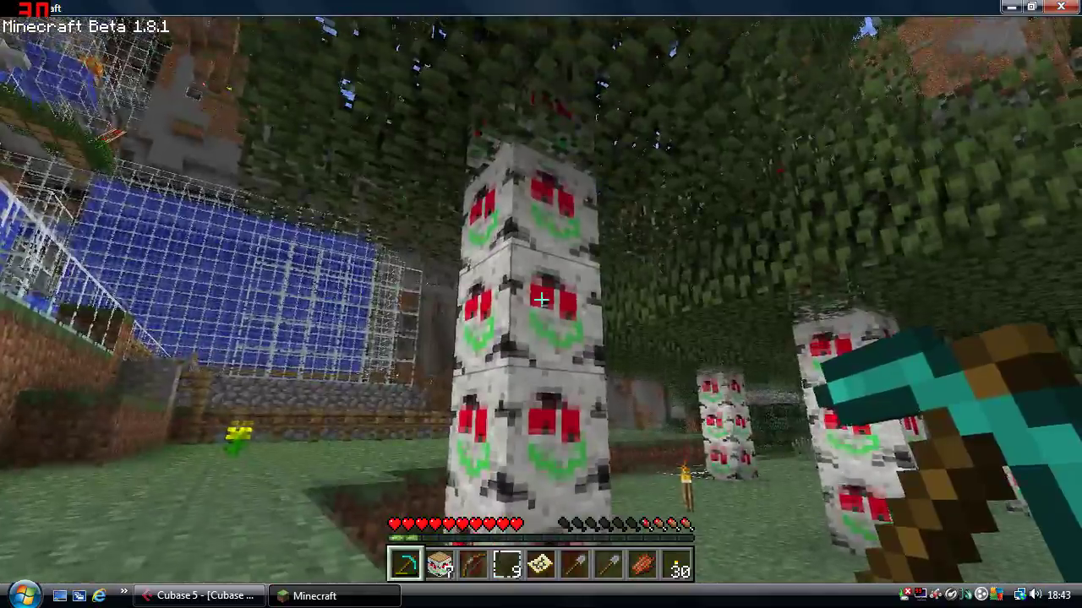
{"action": "key", "text": "w"}
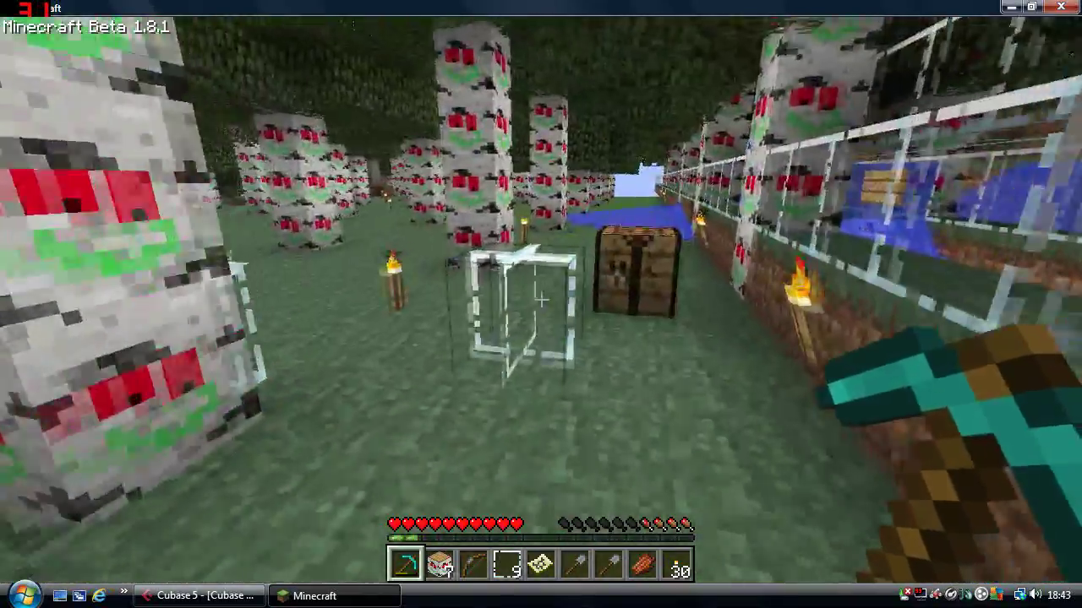
{"action": "key", "text": "w"}
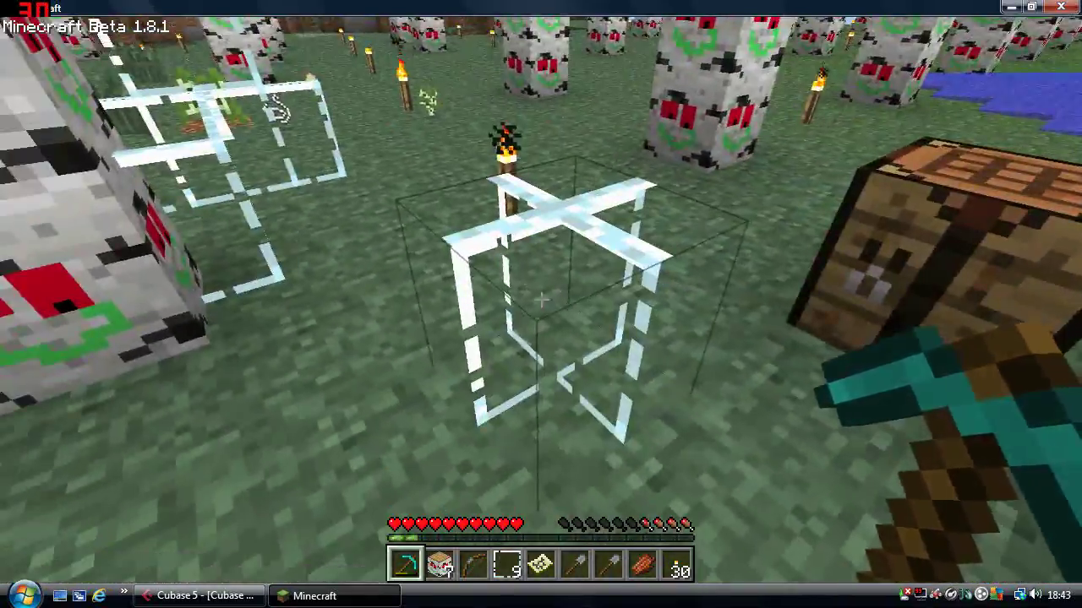
{"action": "key", "text": "w"}
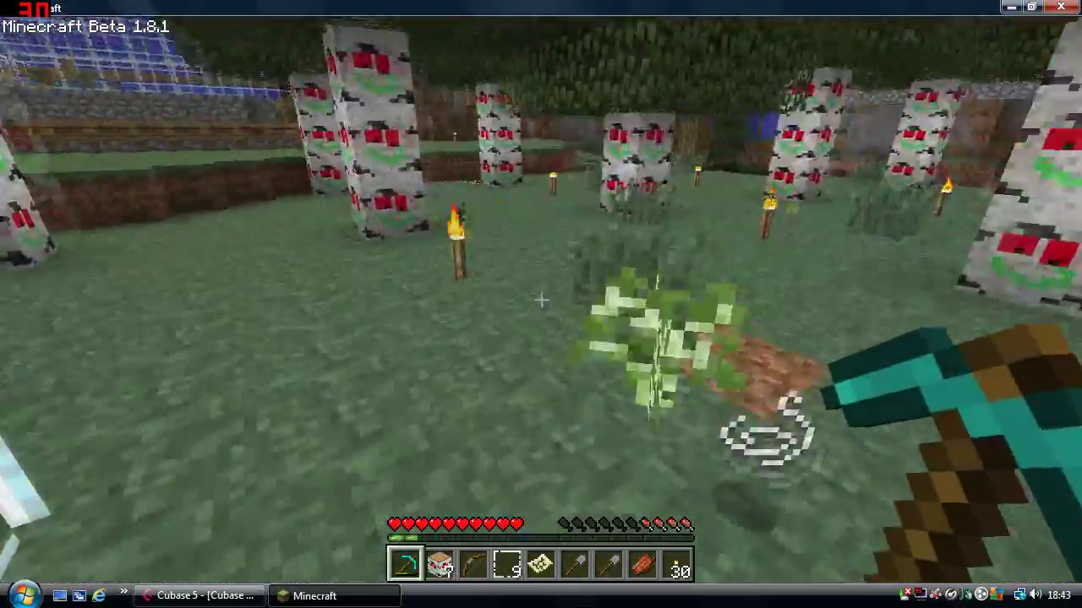